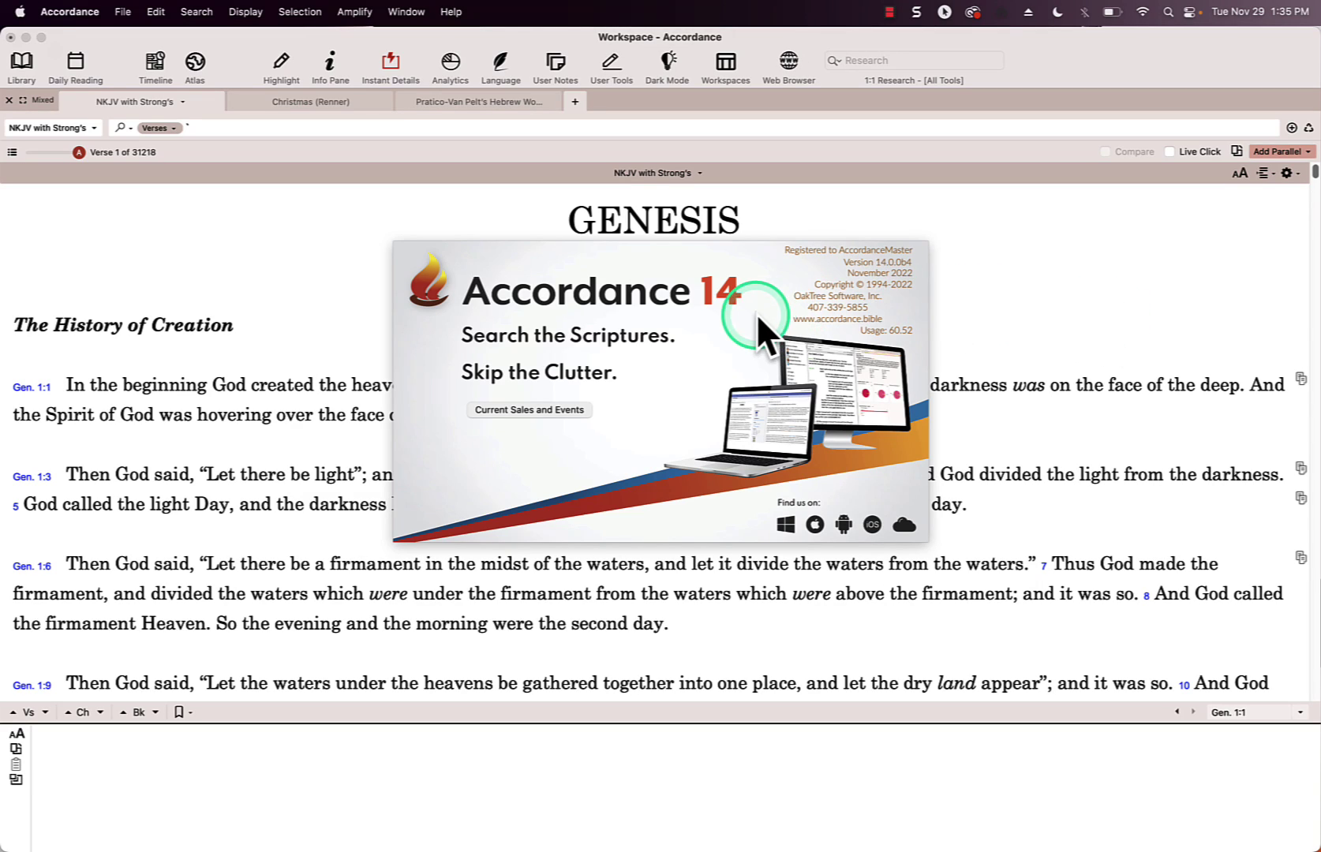
Dismiss the Accordance 14 splash screen and go to Psalm 77:12 in NKJV with Strong's.
{"action": "left_click", "coordinate": [691, 352]}
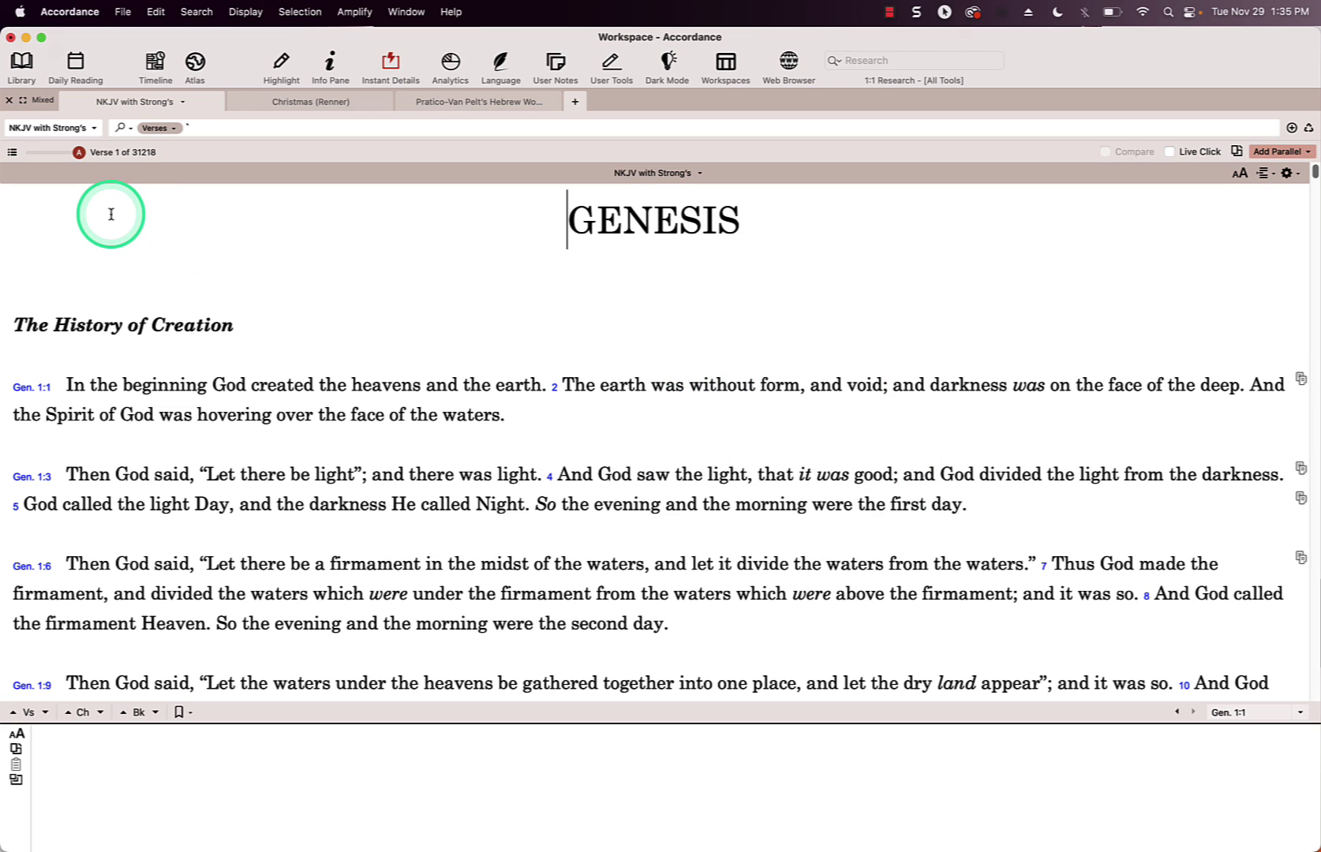
{"action": "left_click", "coordinate": [13, 153]}
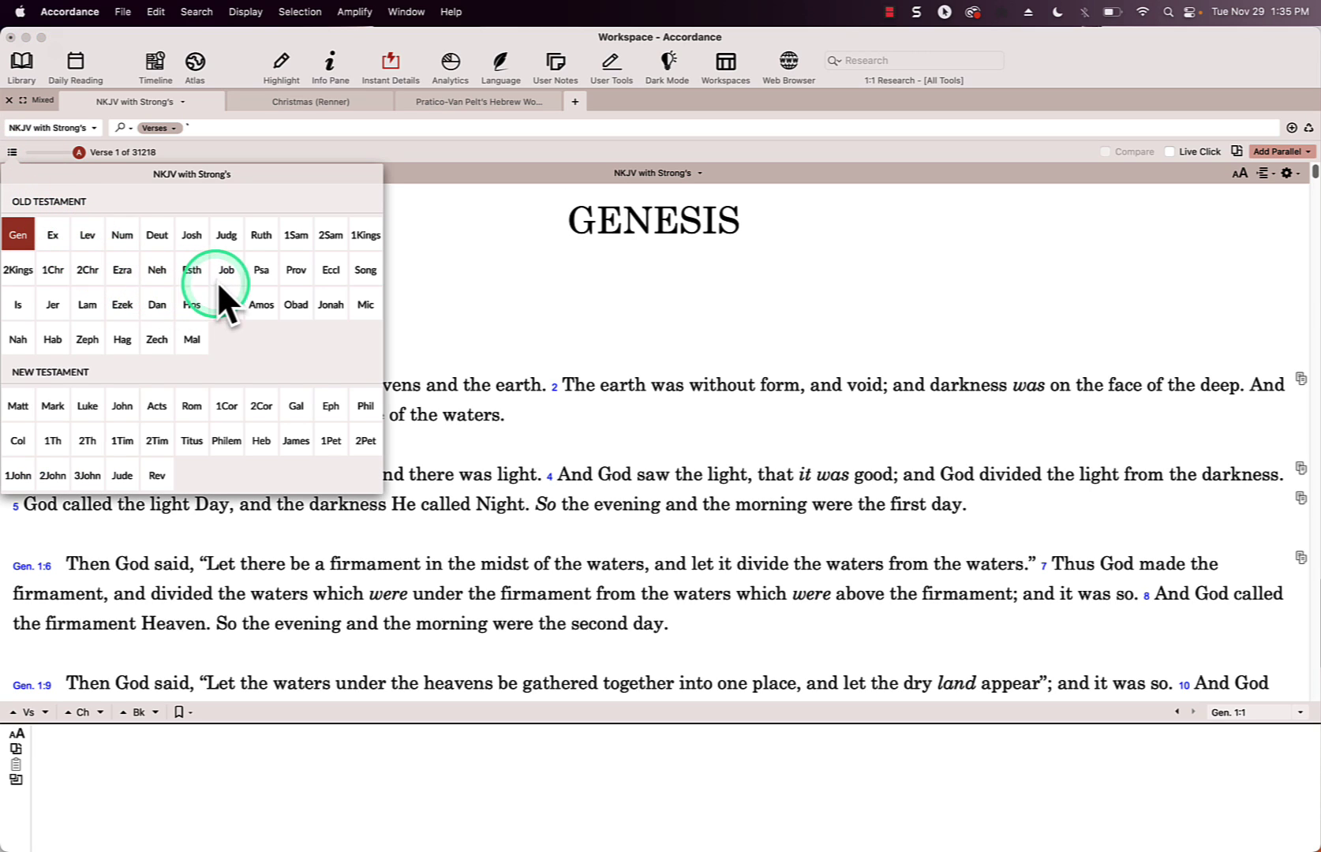
{"action": "left_click", "coordinate": [269, 271]}
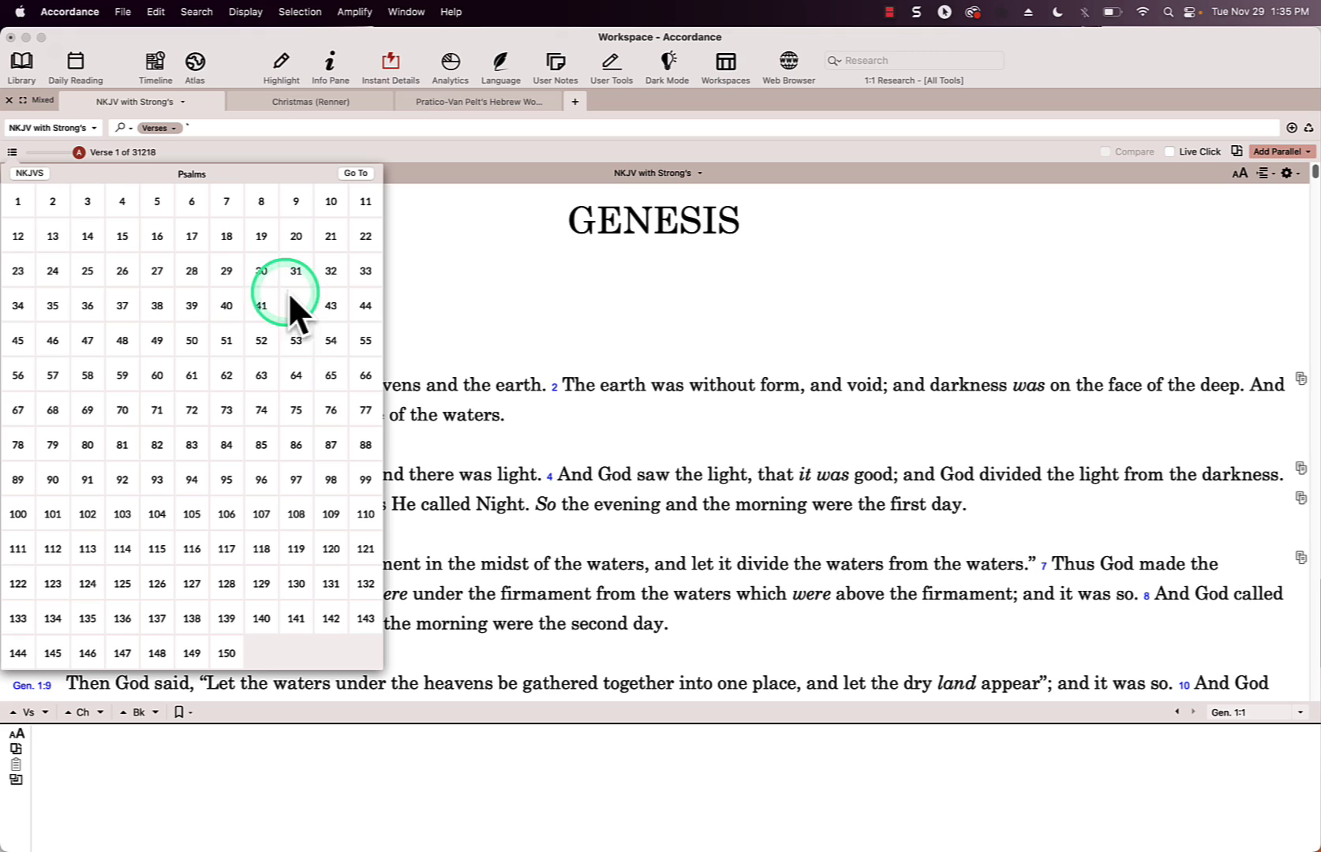
{"action": "left_click", "coordinate": [366, 408]}
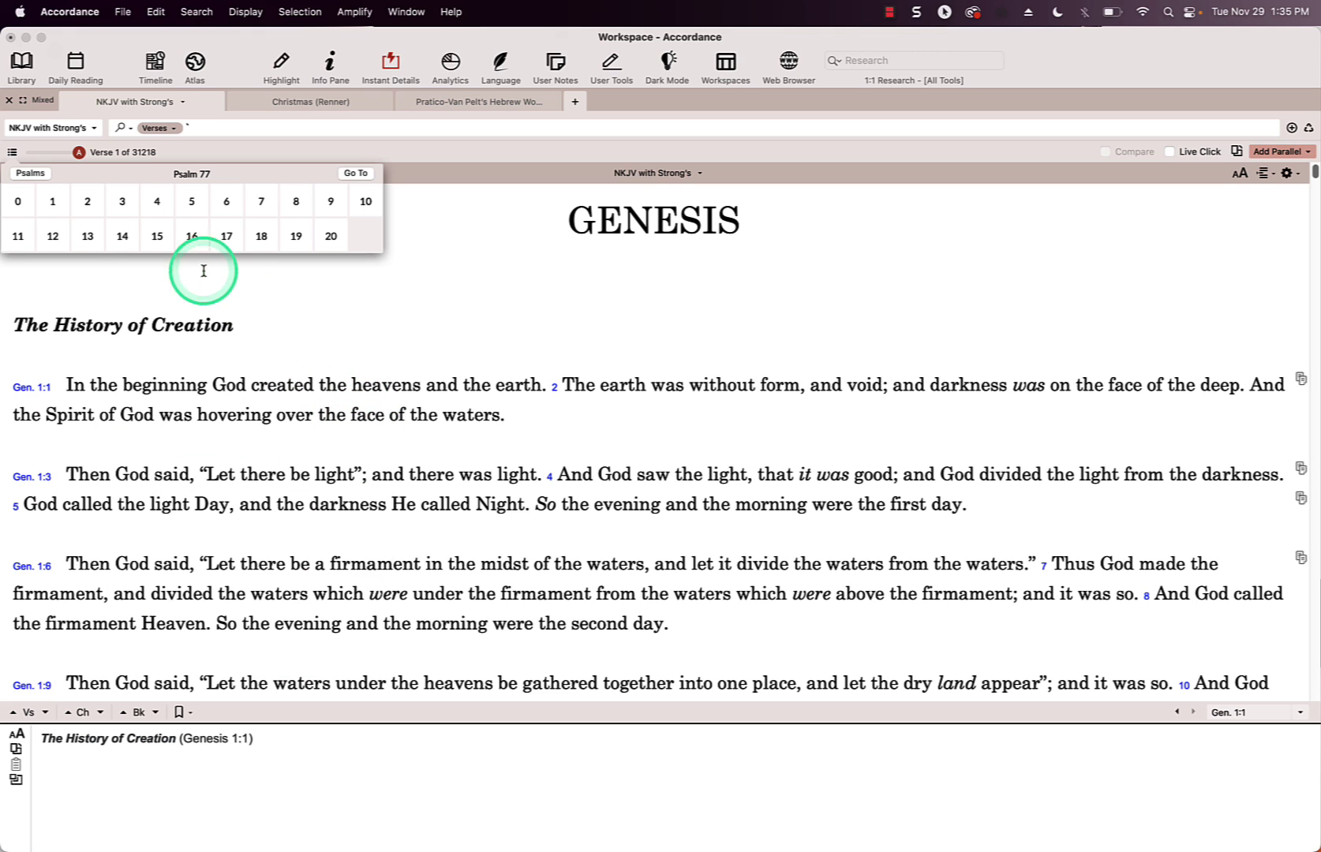
{"action": "left_click", "coordinate": [54, 236]}
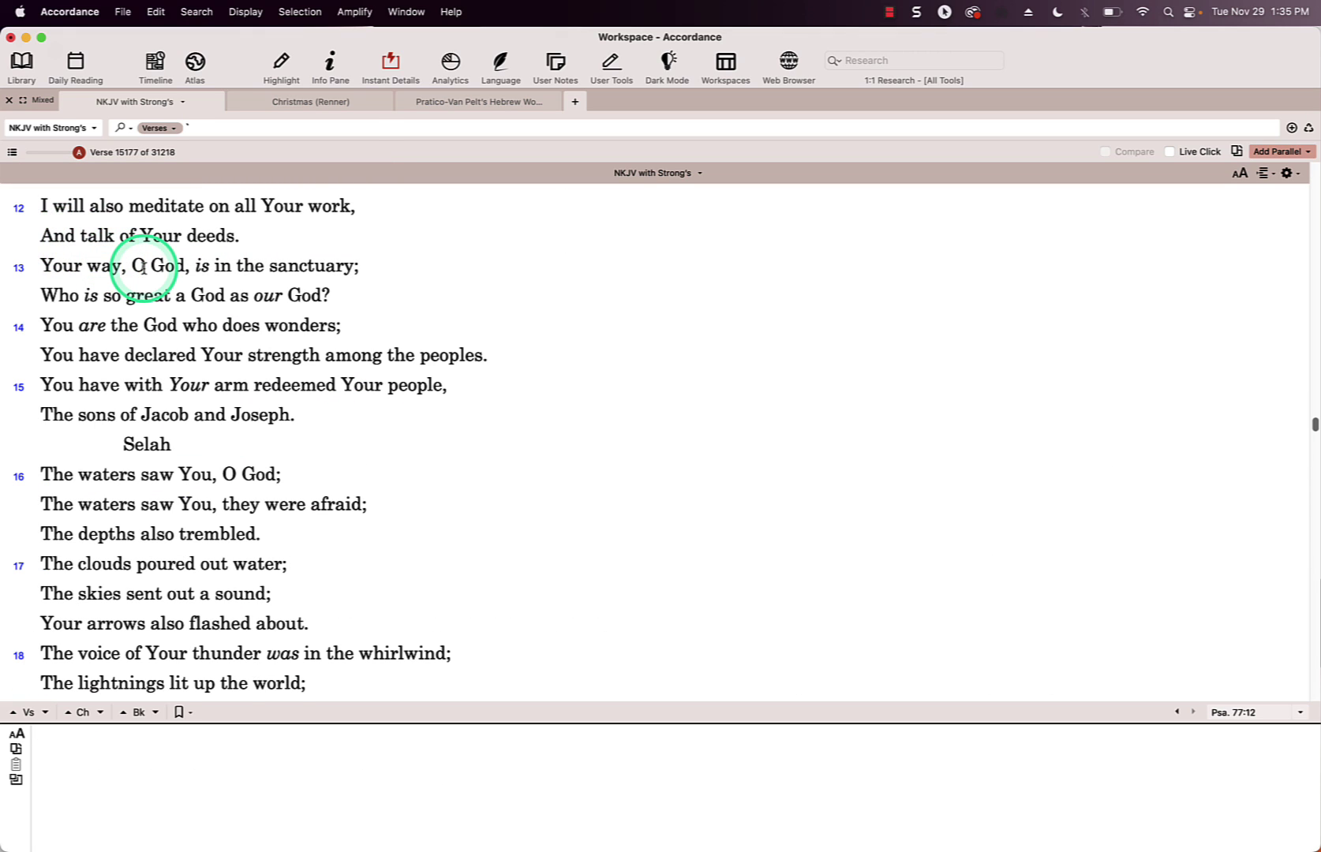
Show the original-word details for sanctuary, God, way and deeds.
{"action": "left_click", "coordinate": [489, 266]}
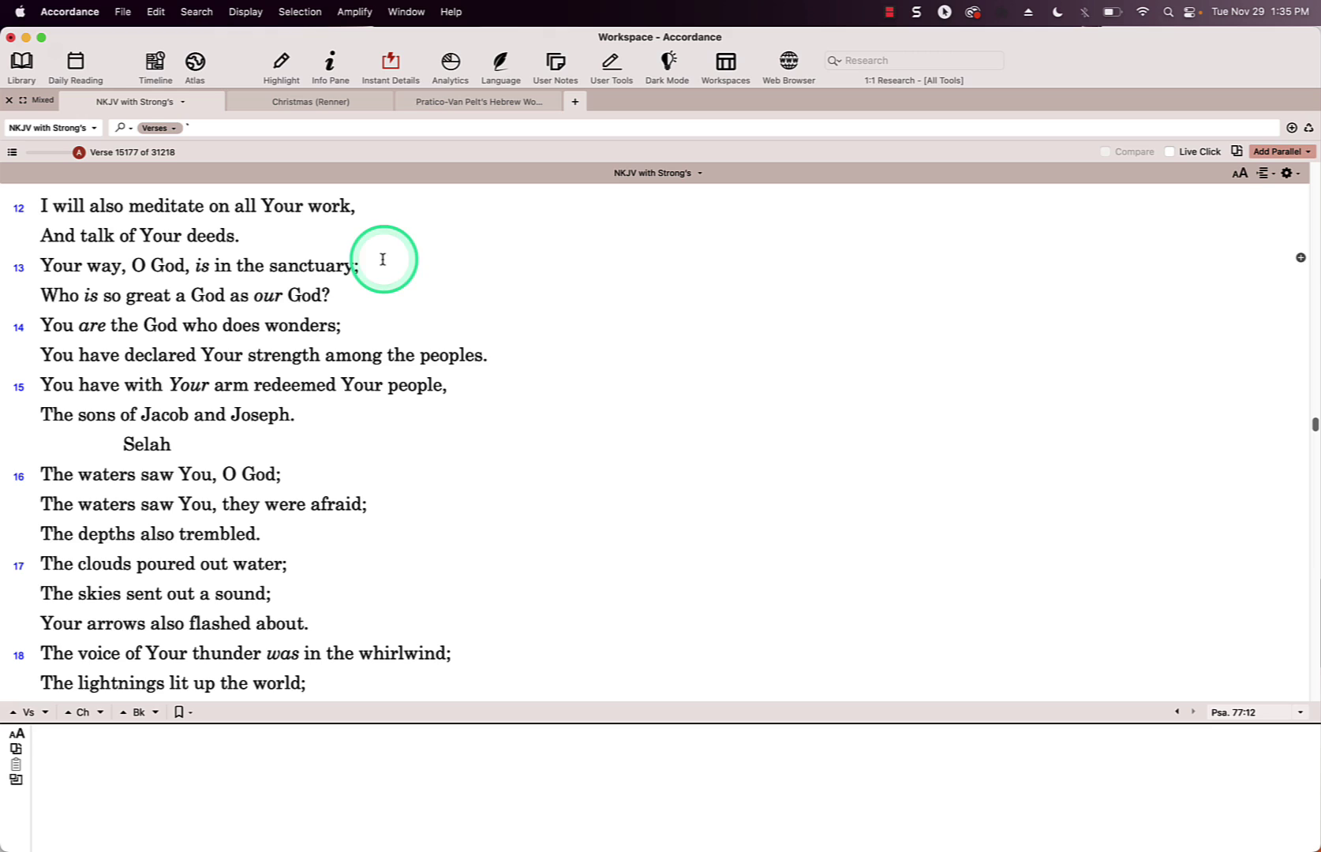
{"action": "double_click", "coordinate": [327, 265]}
{"action": "left_click", "coordinate": [197, 260]}
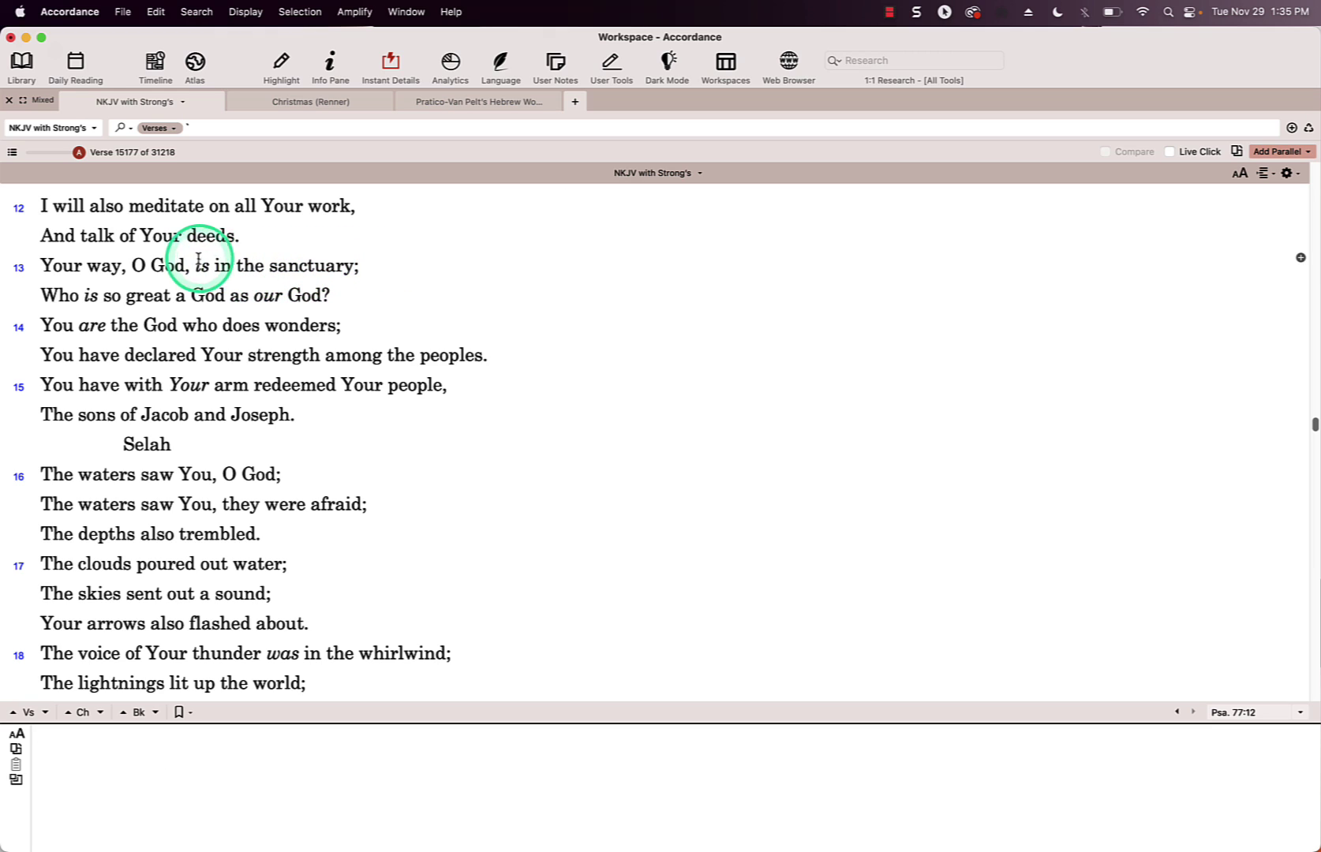
{"action": "double_click", "coordinate": [170, 265]}
{"action": "left_click", "coordinate": [138, 266]}
{"action": "double_click", "coordinate": [103, 265]}
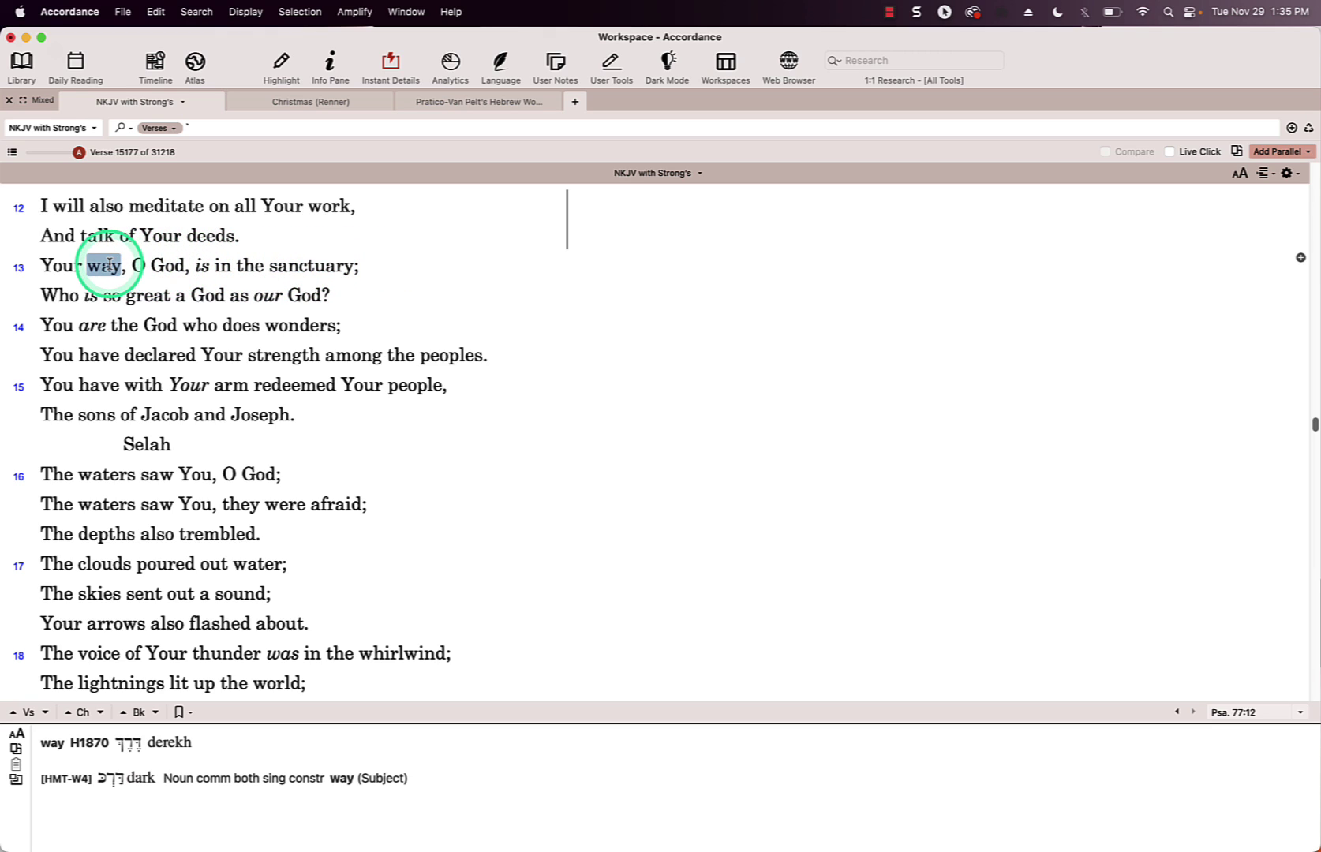
{"action": "left_click", "coordinate": [153, 241]}
{"action": "double_click", "coordinate": [207, 239]}
{"action": "left_click", "coordinate": [187, 237]}
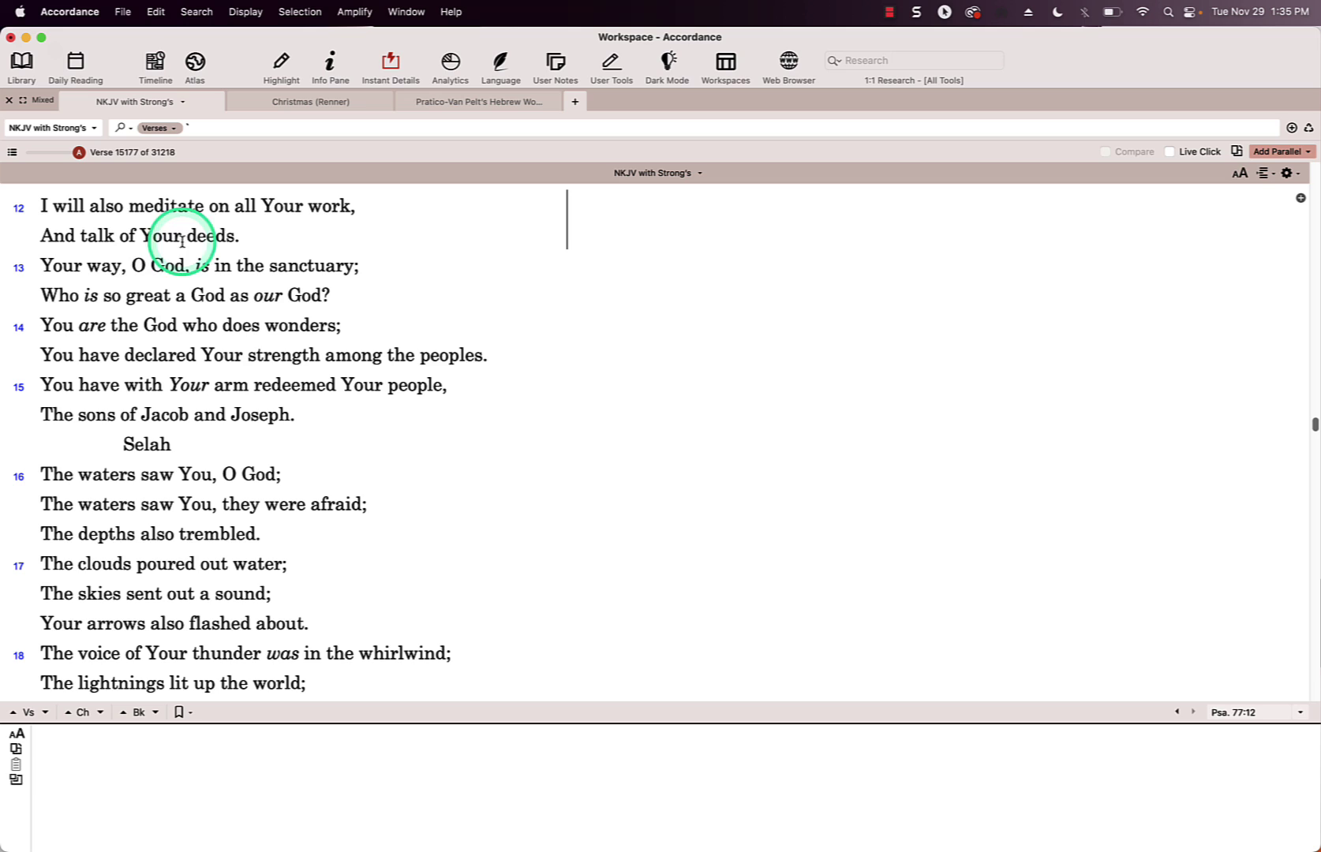
Show the original-word details for talk, work and meditate, and bring up meditate's actions.
{"action": "double_click", "coordinate": [102, 238]}
{"action": "left_click", "coordinate": [179, 230]}
{"action": "double_click", "coordinate": [316, 207]}
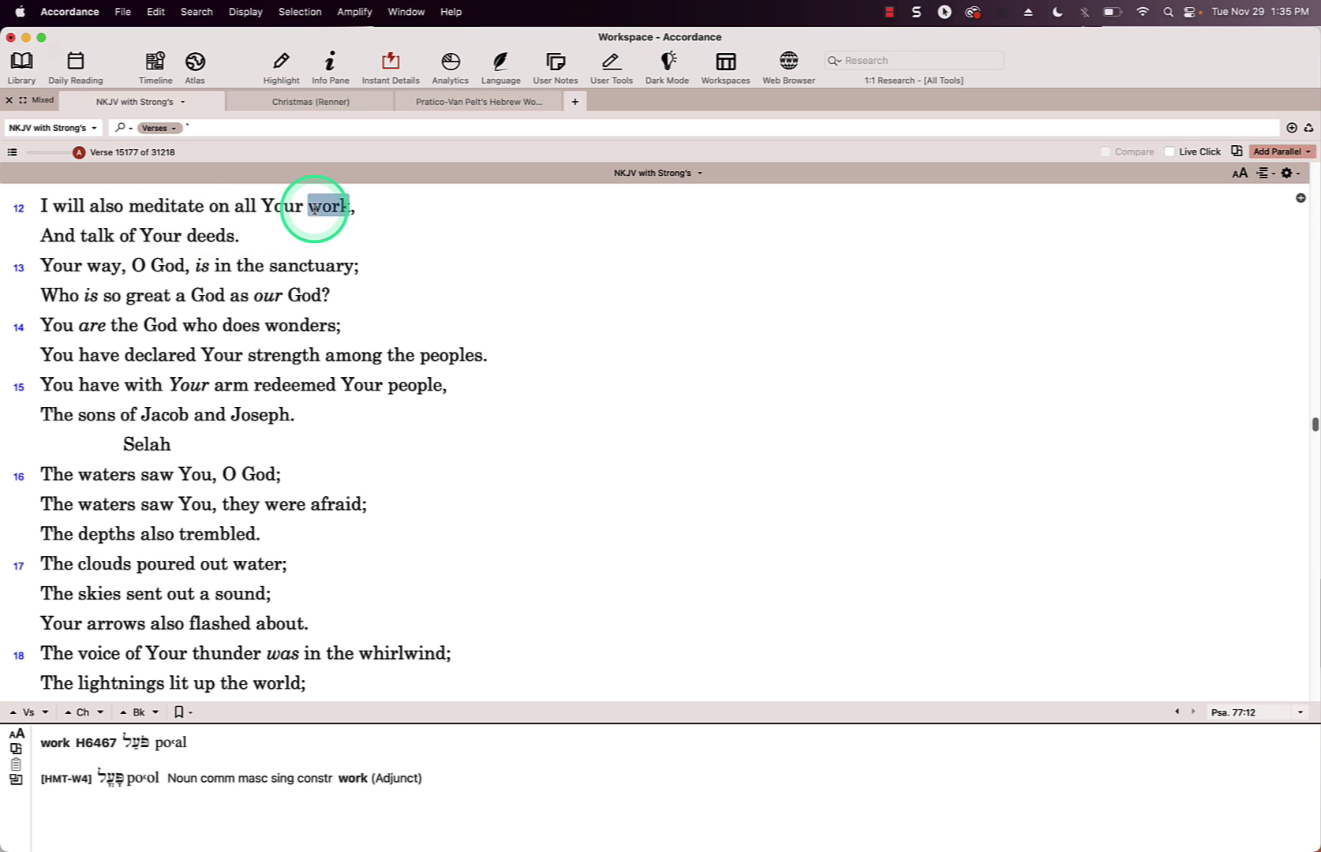
{"action": "double_click", "coordinate": [176, 206]}
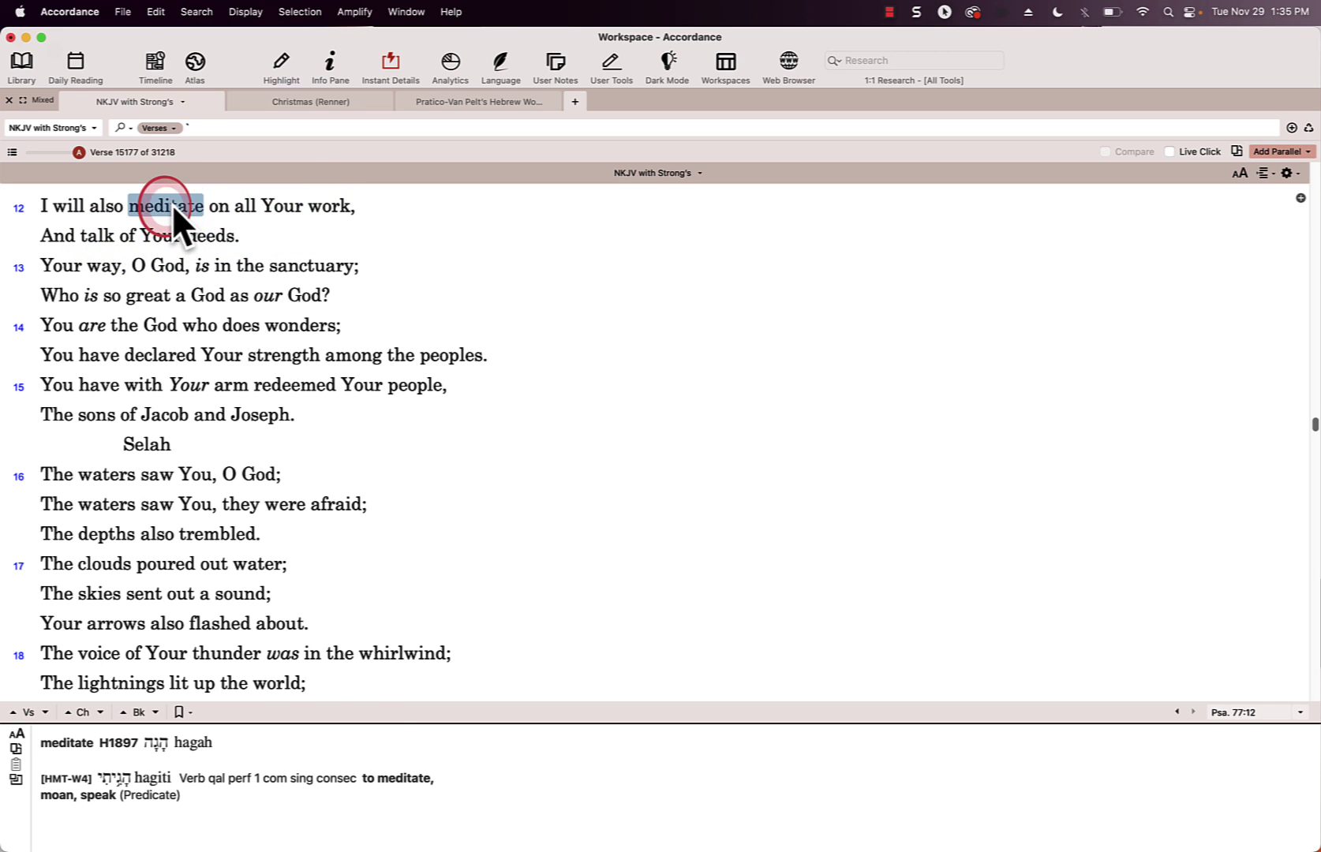
{"action": "right_click", "coordinate": [172, 204]}
{"action": "mouse_move", "coordinate": [320, 303]}
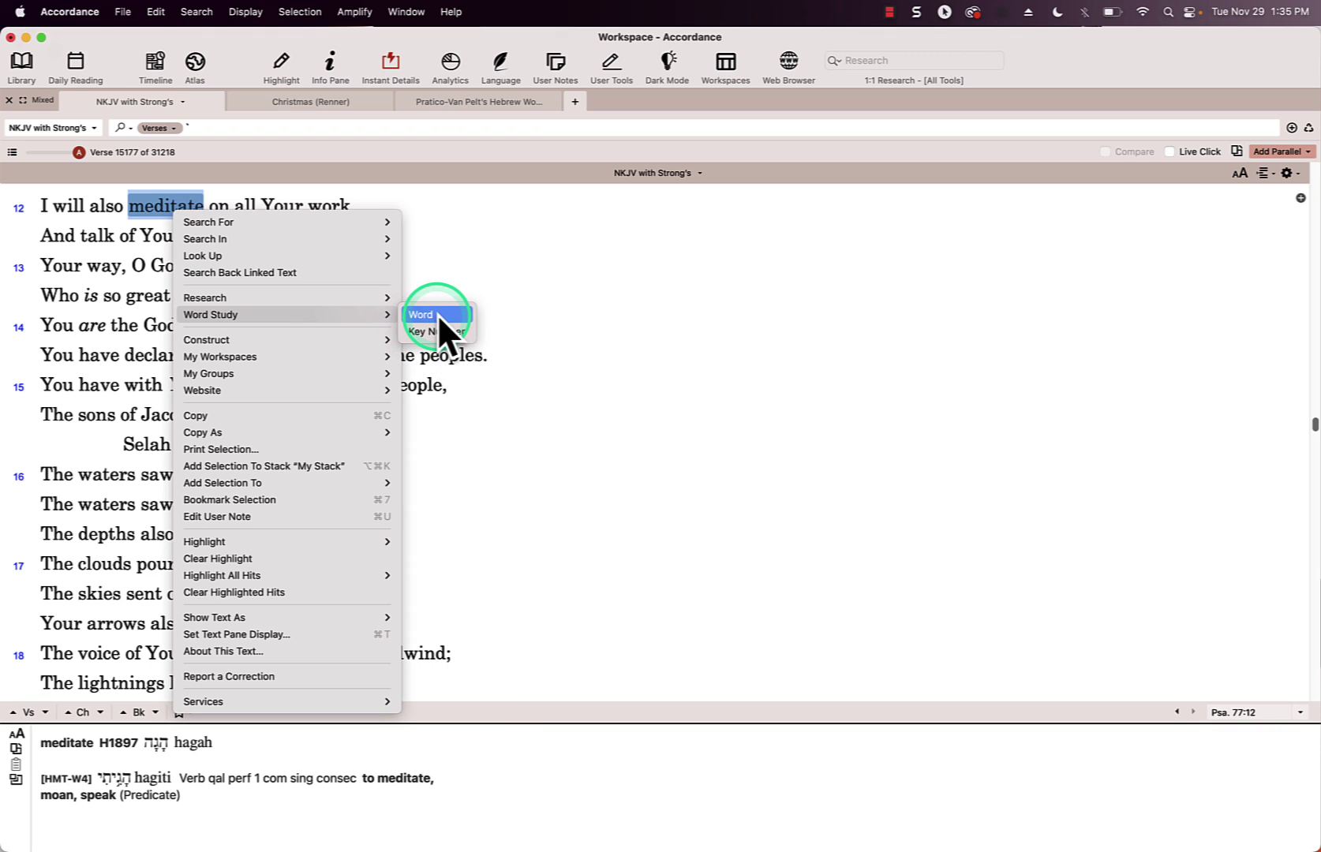
Open a word study of meditate and view then close its full Webster's entry.
{"action": "left_click", "coordinate": [438, 314]}
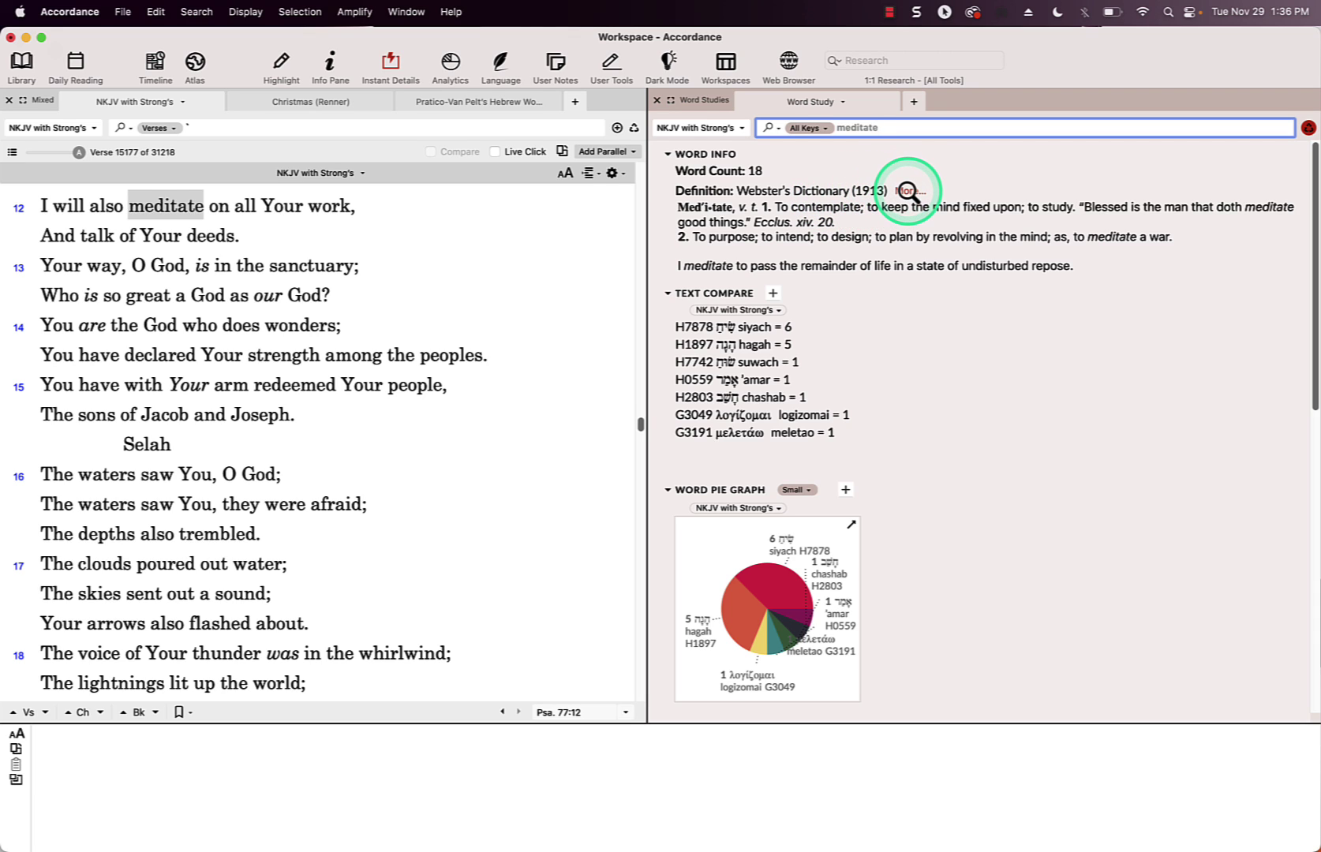
{"action": "left_click", "coordinate": [908, 191]}
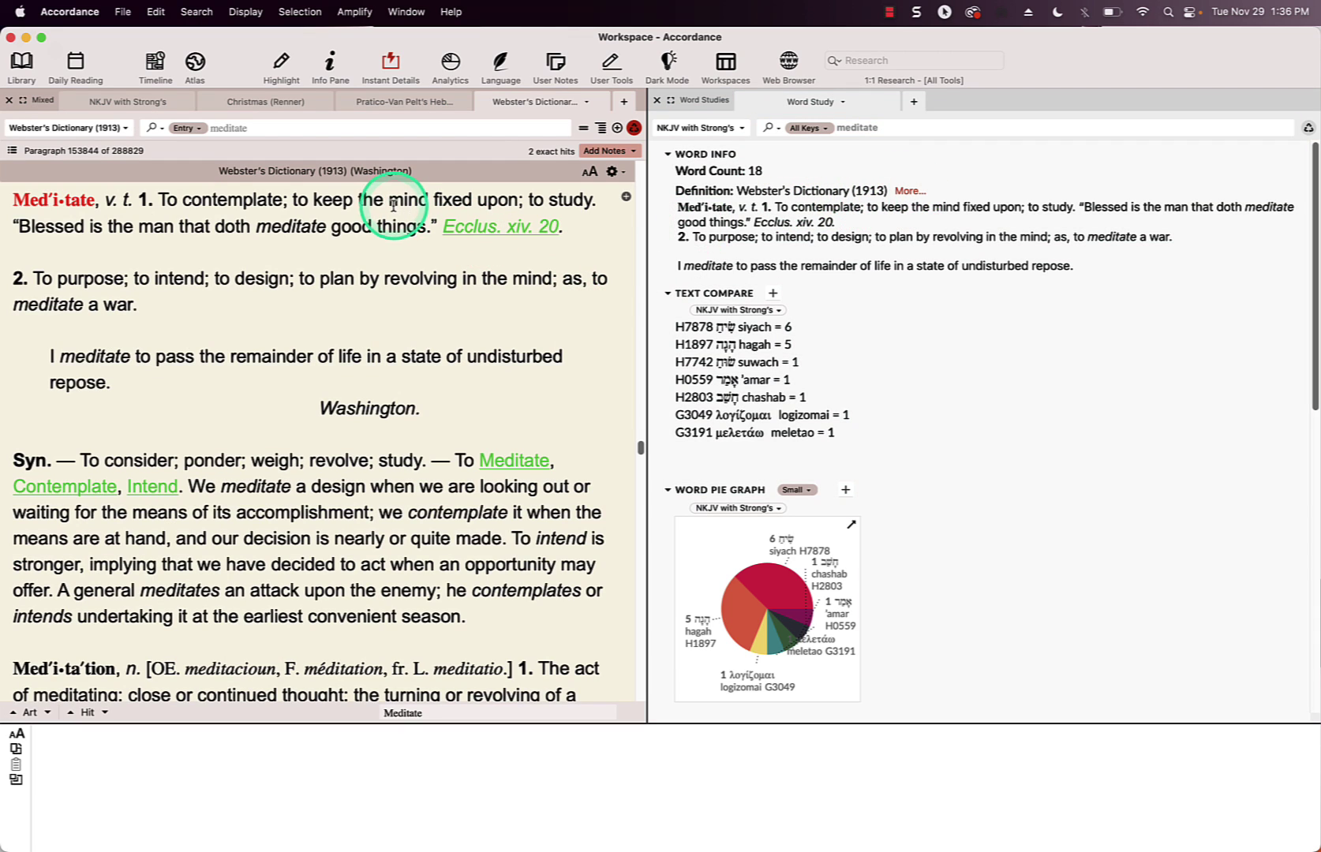
{"action": "left_click", "coordinate": [483, 102]}
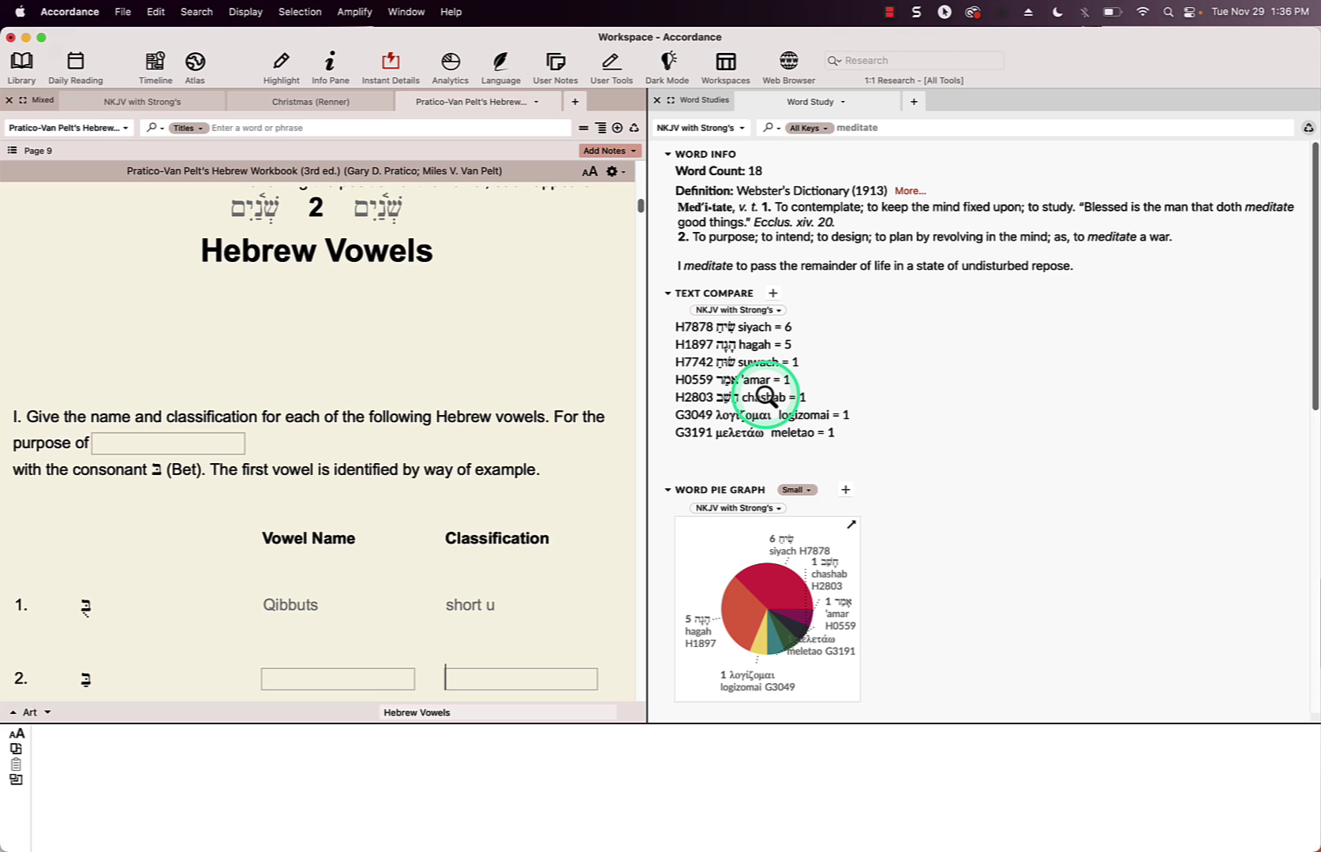
Add ESV and KJV with Strong's to Text Compare, then remove both columns.
{"action": "left_click", "coordinate": [773, 293]}
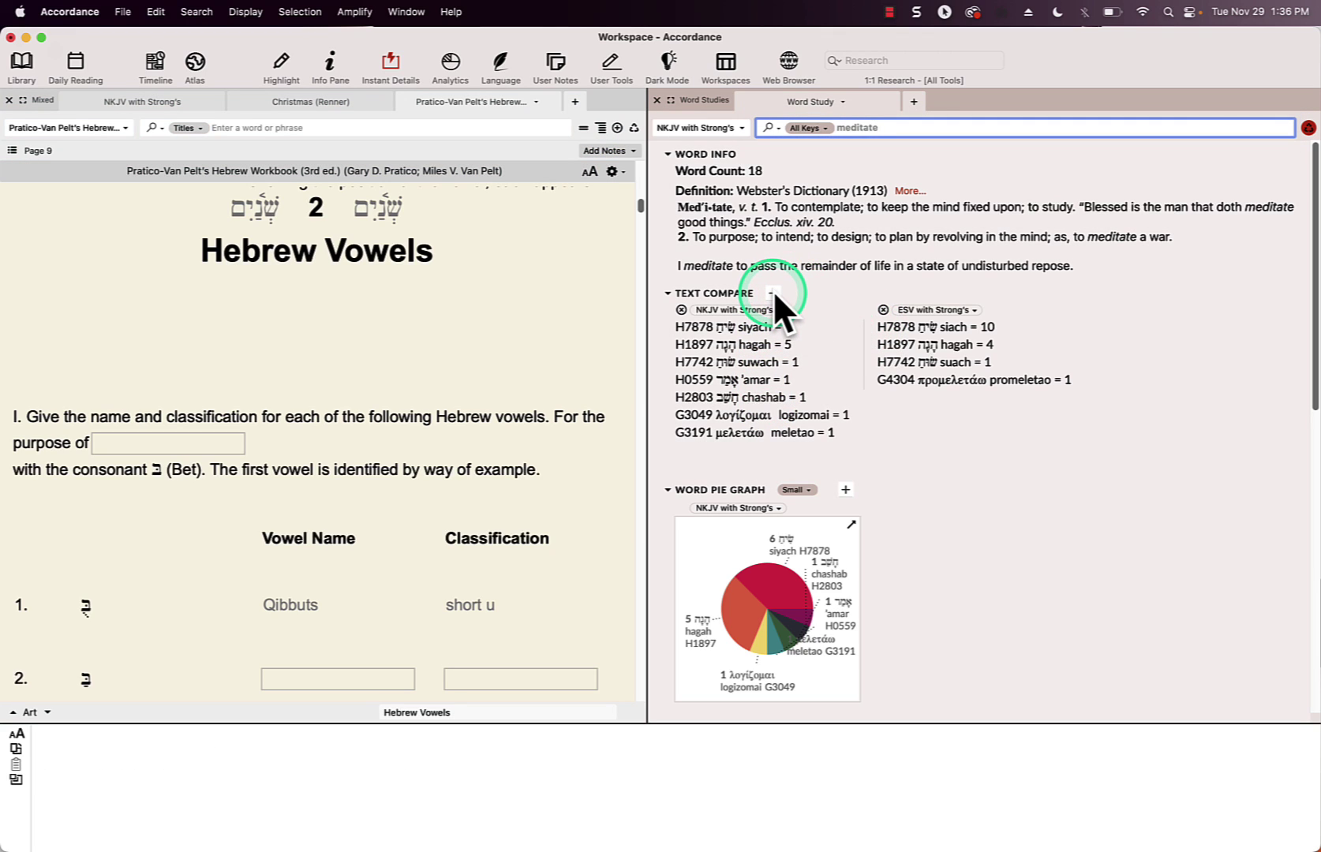
{"action": "left_click", "coordinate": [773, 292]}
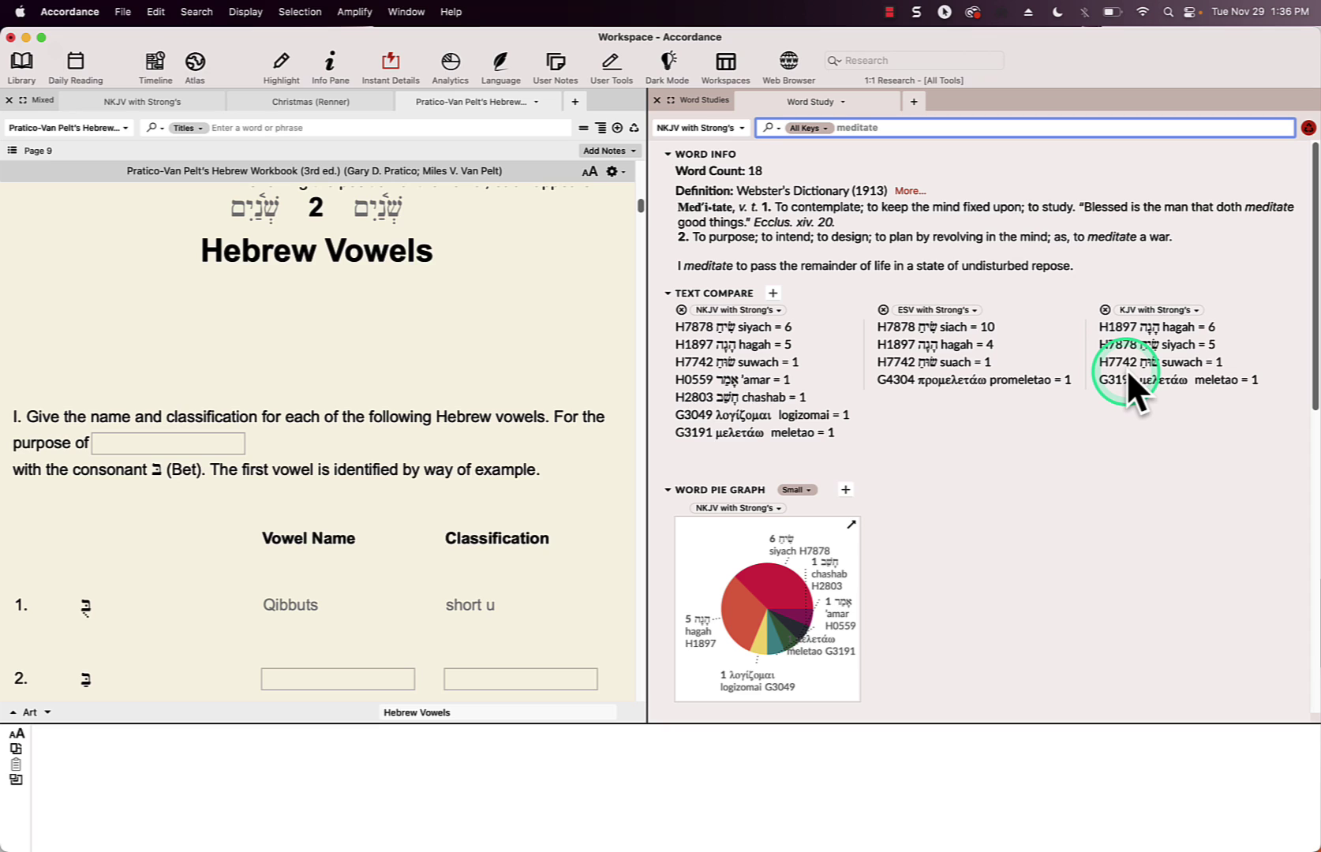
{"action": "left_click", "coordinate": [1104, 309]}
{"action": "left_click", "coordinate": [883, 309]}
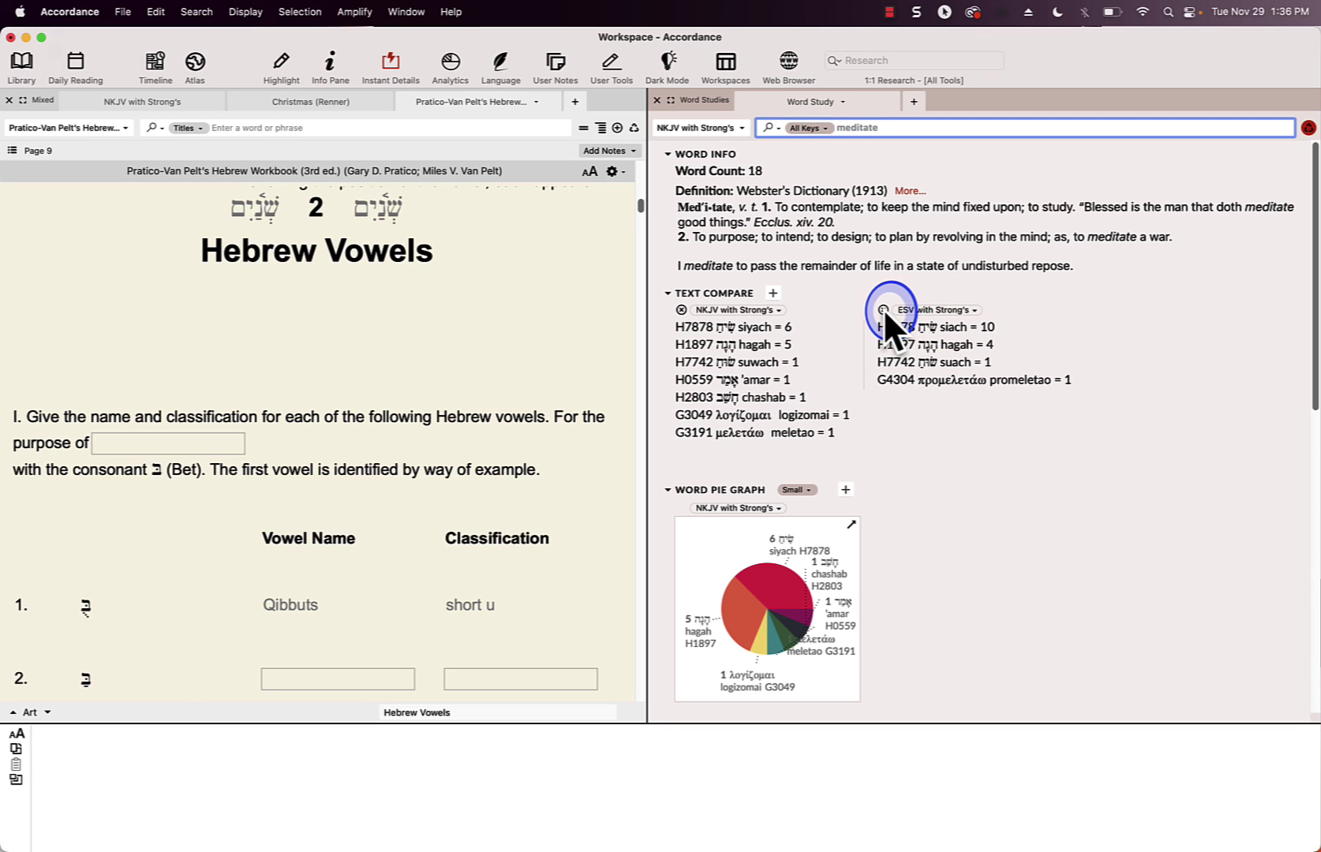
Make the Word Pie Graph Large and list the siyach H7878 verses, then add and remove an ESV pie graph.
{"action": "scroll", "coordinate": [889, 528], "scroll_direction": "down", "scroll_amount": 3}
{"action": "scroll", "coordinate": [891, 539], "scroll_direction": "down", "scroll_amount": 1}
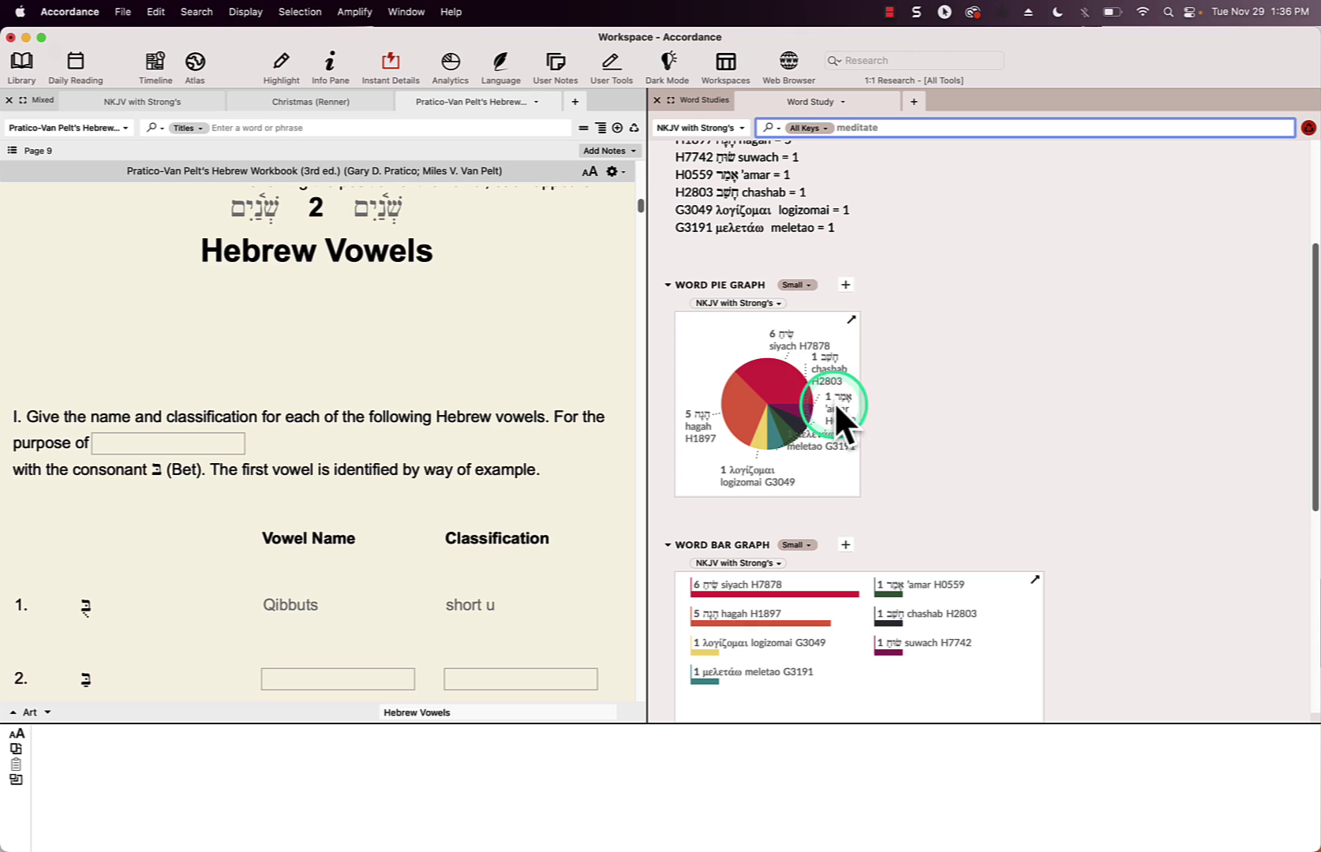
{"action": "left_click", "coordinate": [810, 284]}
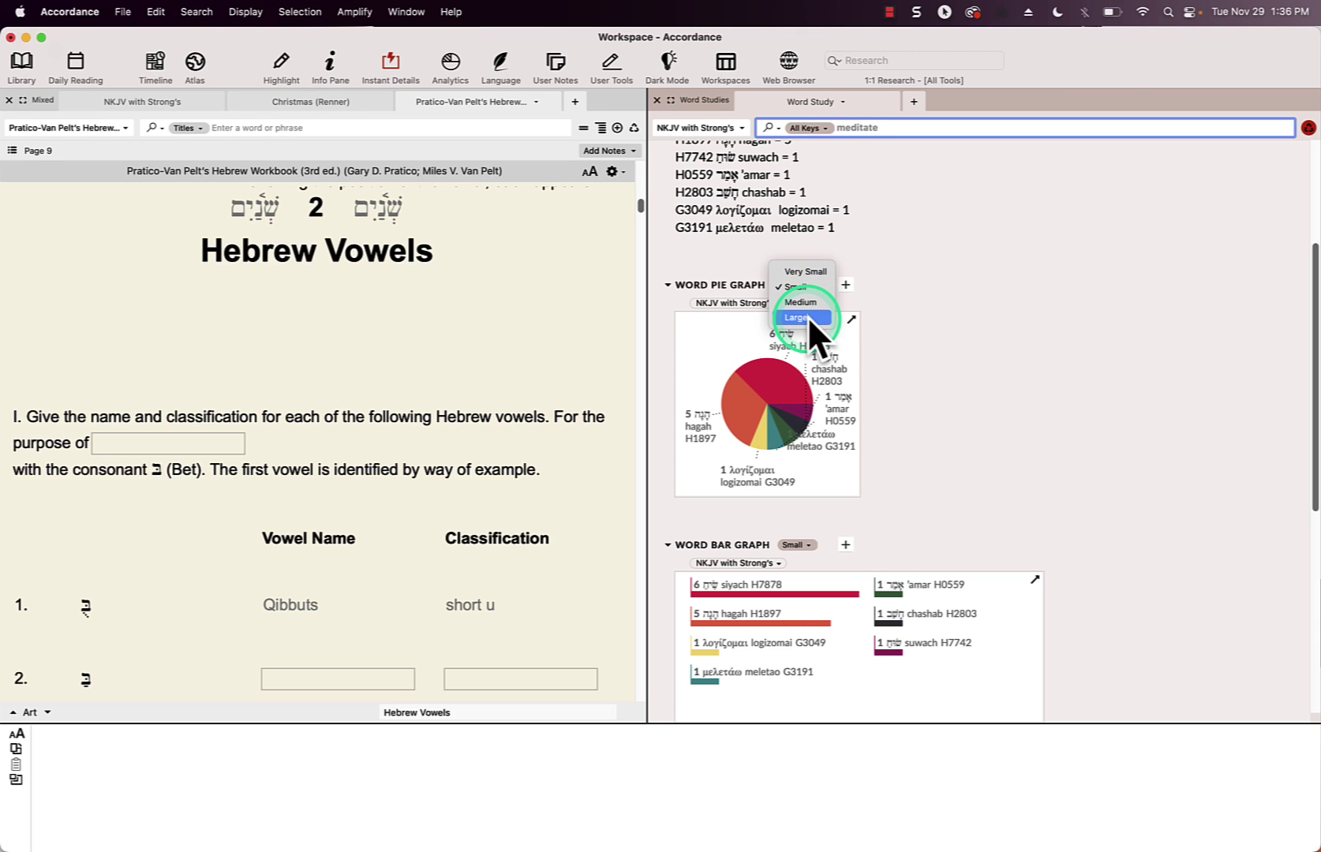
{"action": "left_click", "coordinate": [807, 317]}
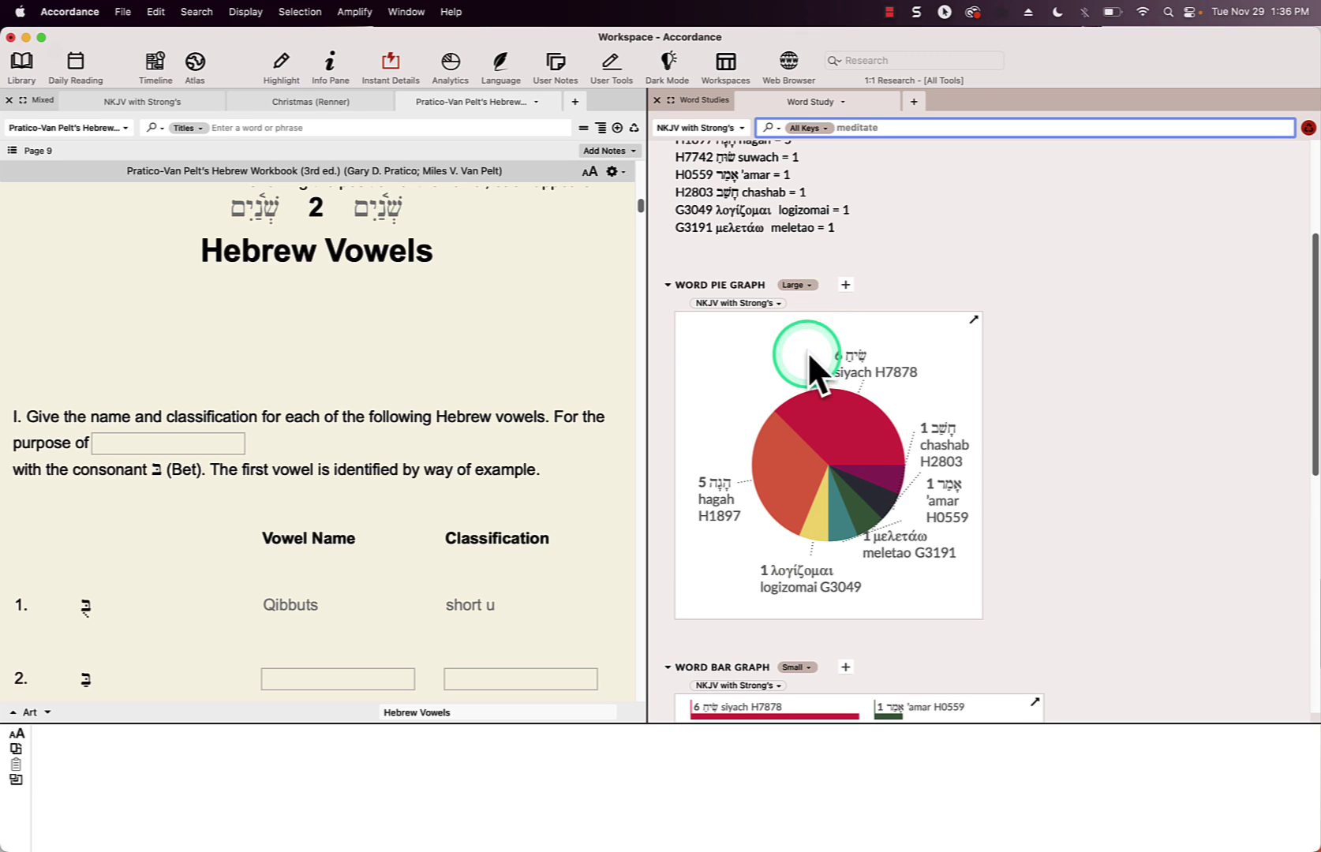
{"action": "left_click", "coordinate": [843, 424]}
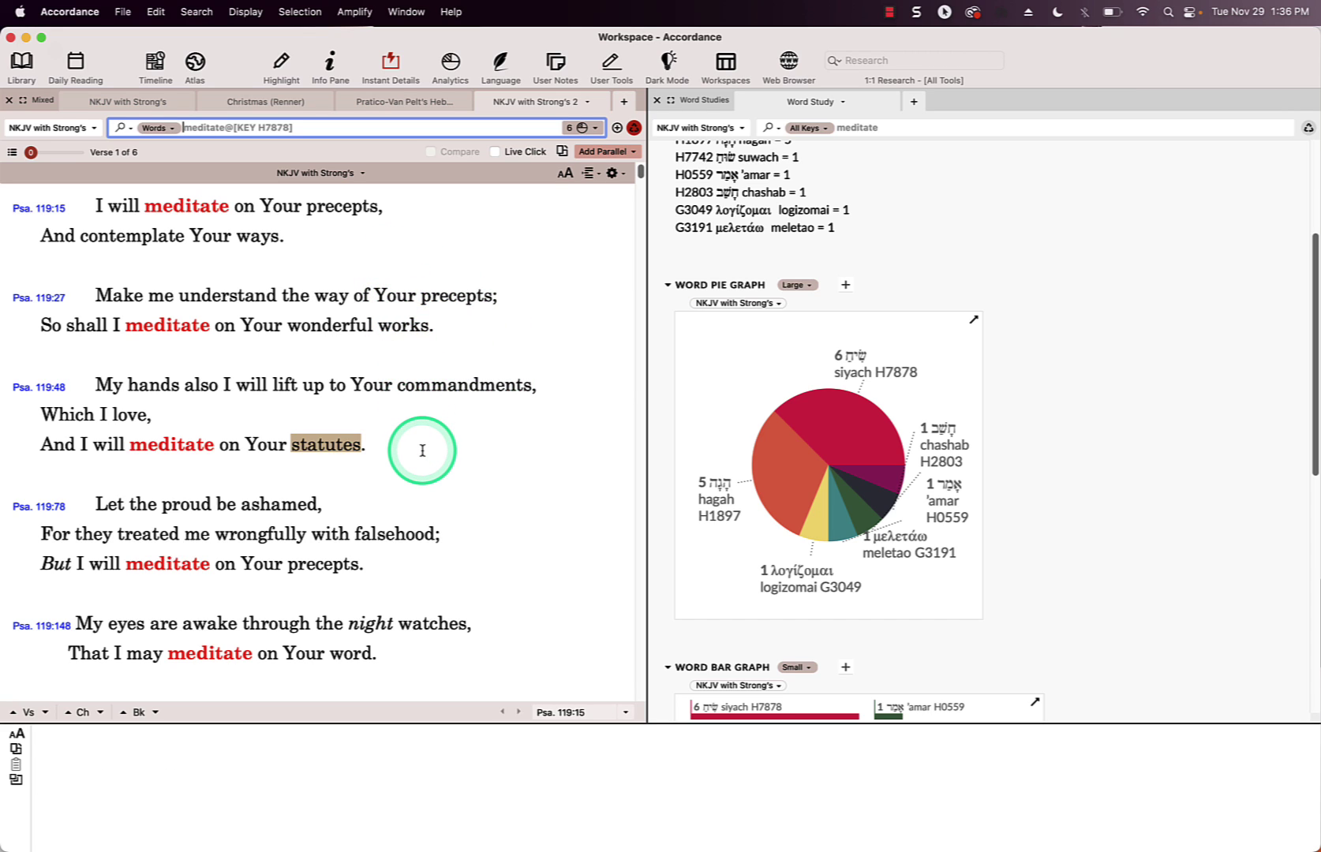
{"action": "left_click", "coordinate": [845, 285]}
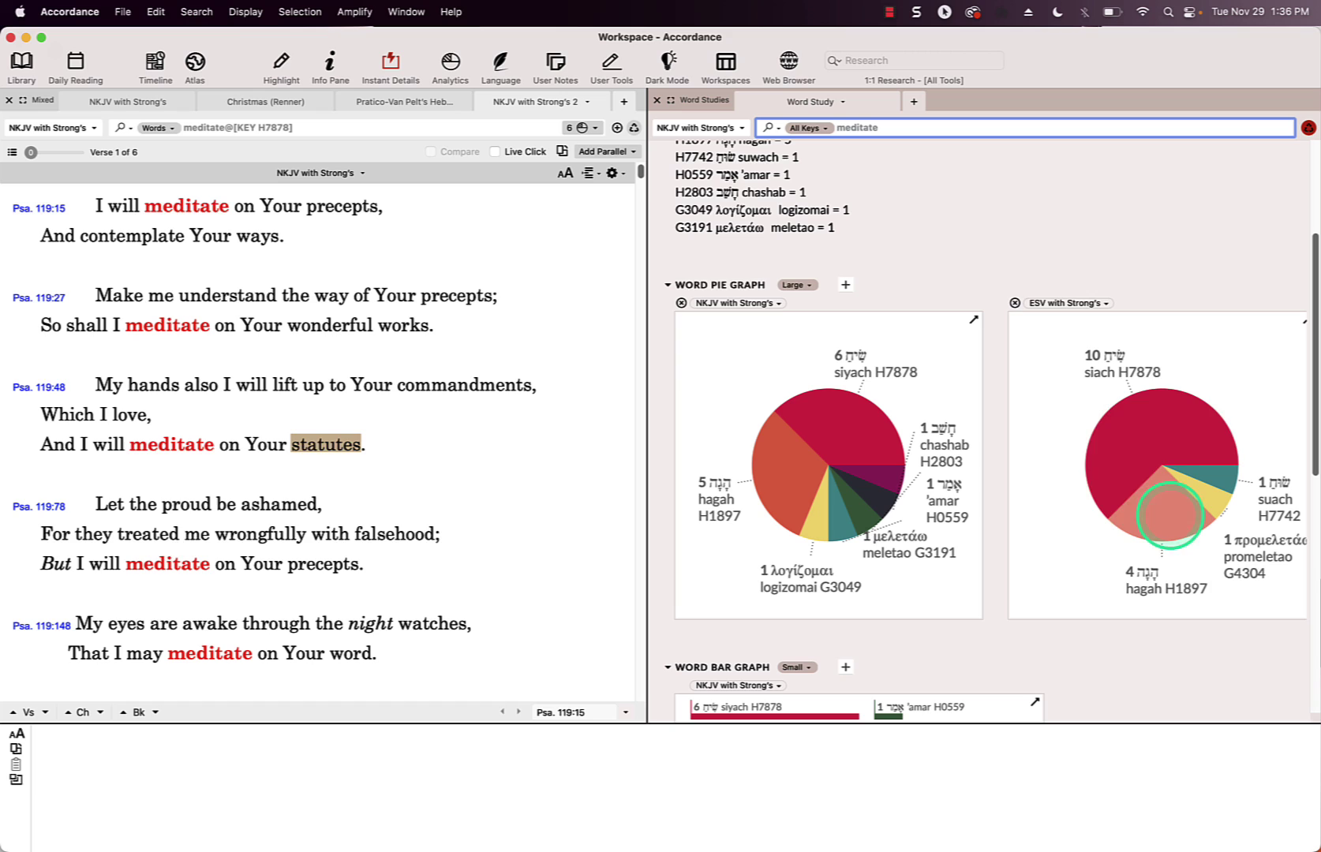
{"action": "left_click", "coordinate": [1015, 303]}
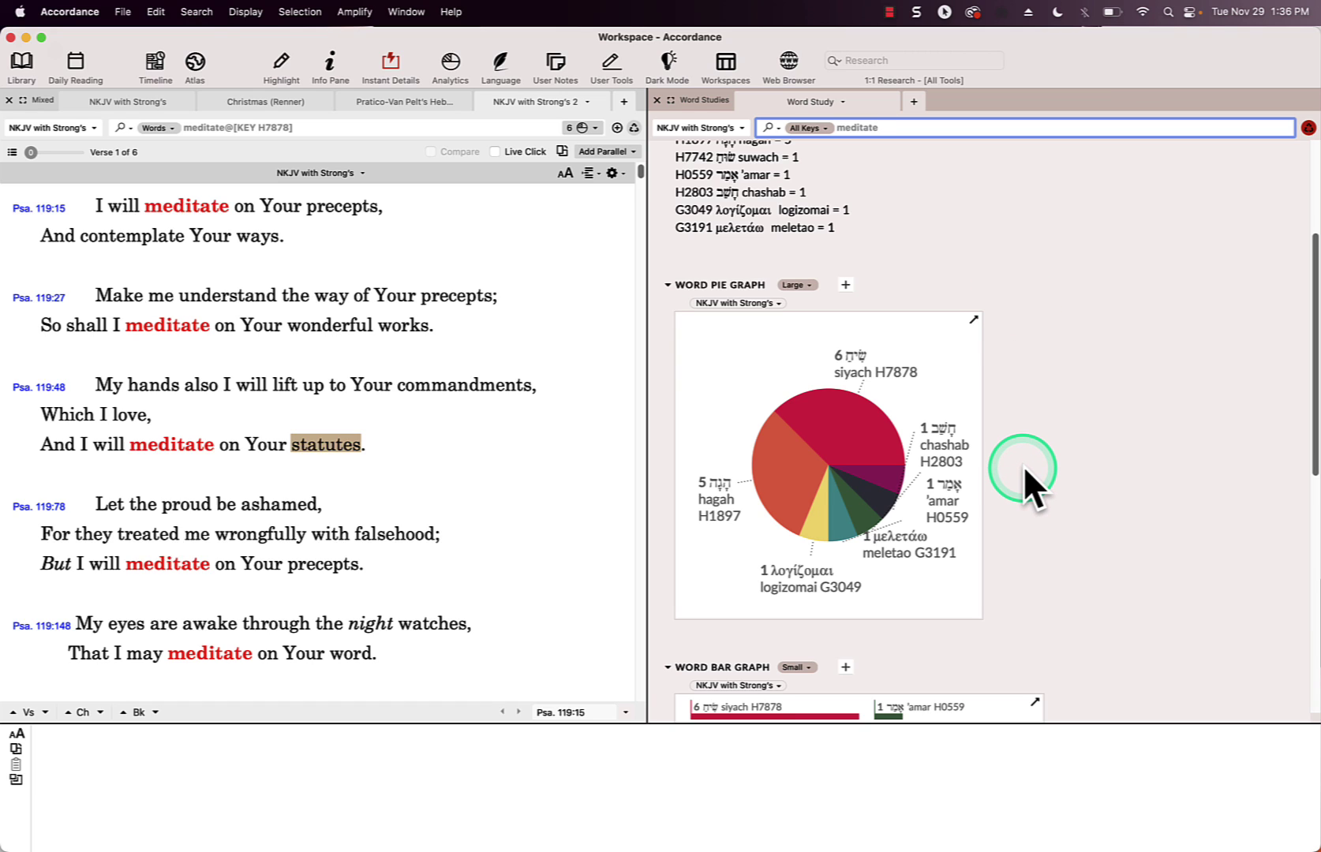
Read the ISBE Revised dictionary article on meditate.
{"action": "scroll", "coordinate": [1023, 467], "scroll_direction": "down", "scroll_amount": 5}
{"action": "scroll", "coordinate": [1022, 467], "scroll_direction": "down", "scroll_amount": 3}
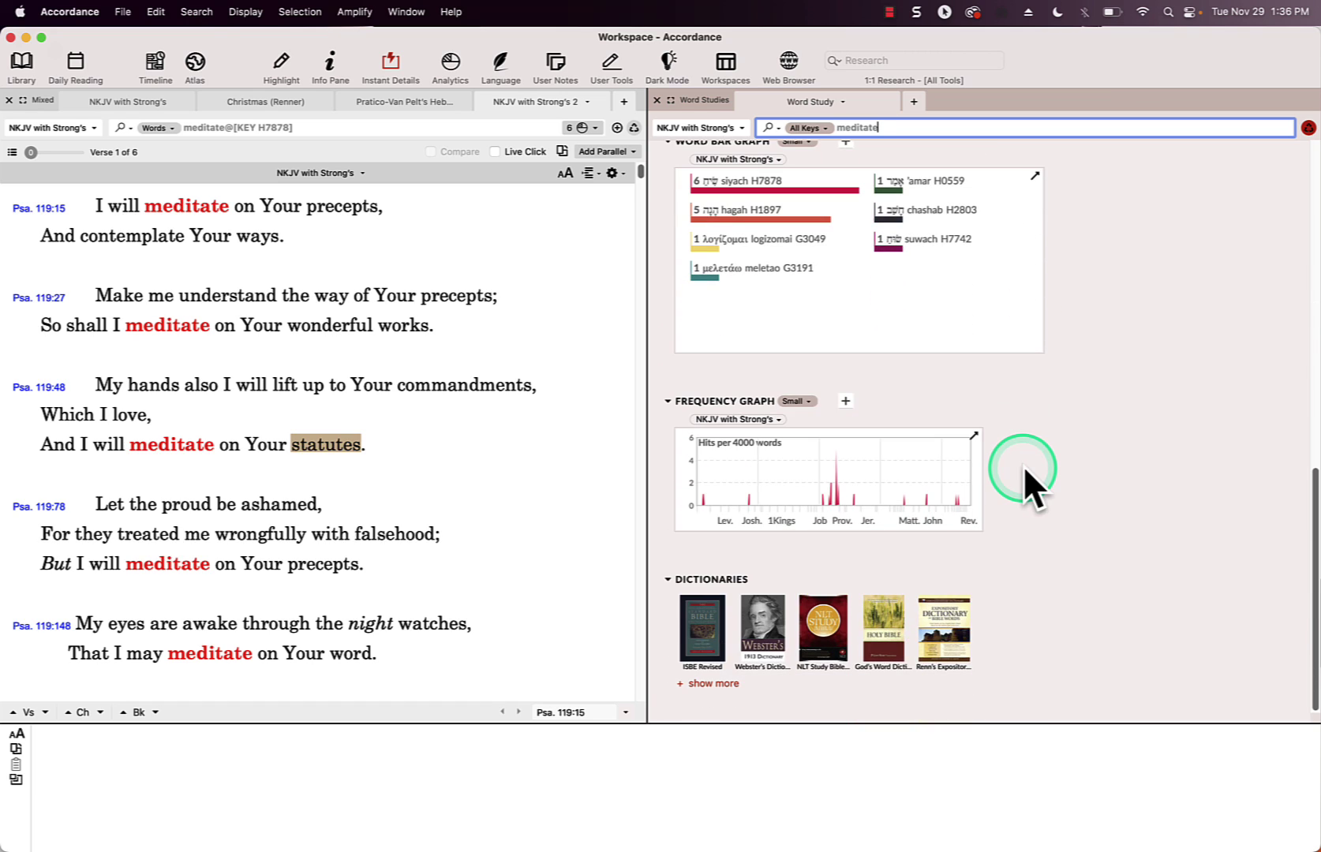
{"action": "left_click", "coordinate": [712, 628]}
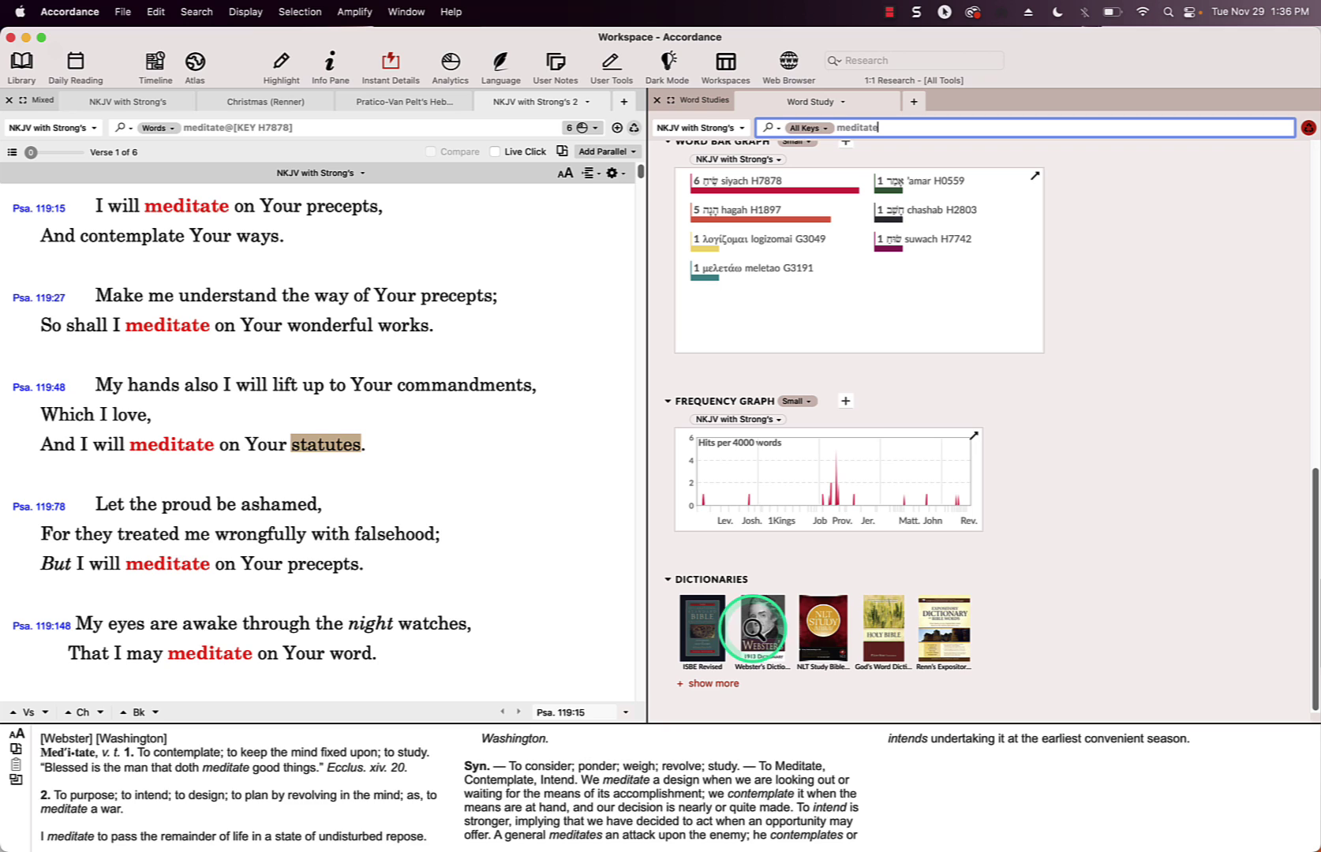
{"action": "mouse_move", "coordinate": [930, 635]}
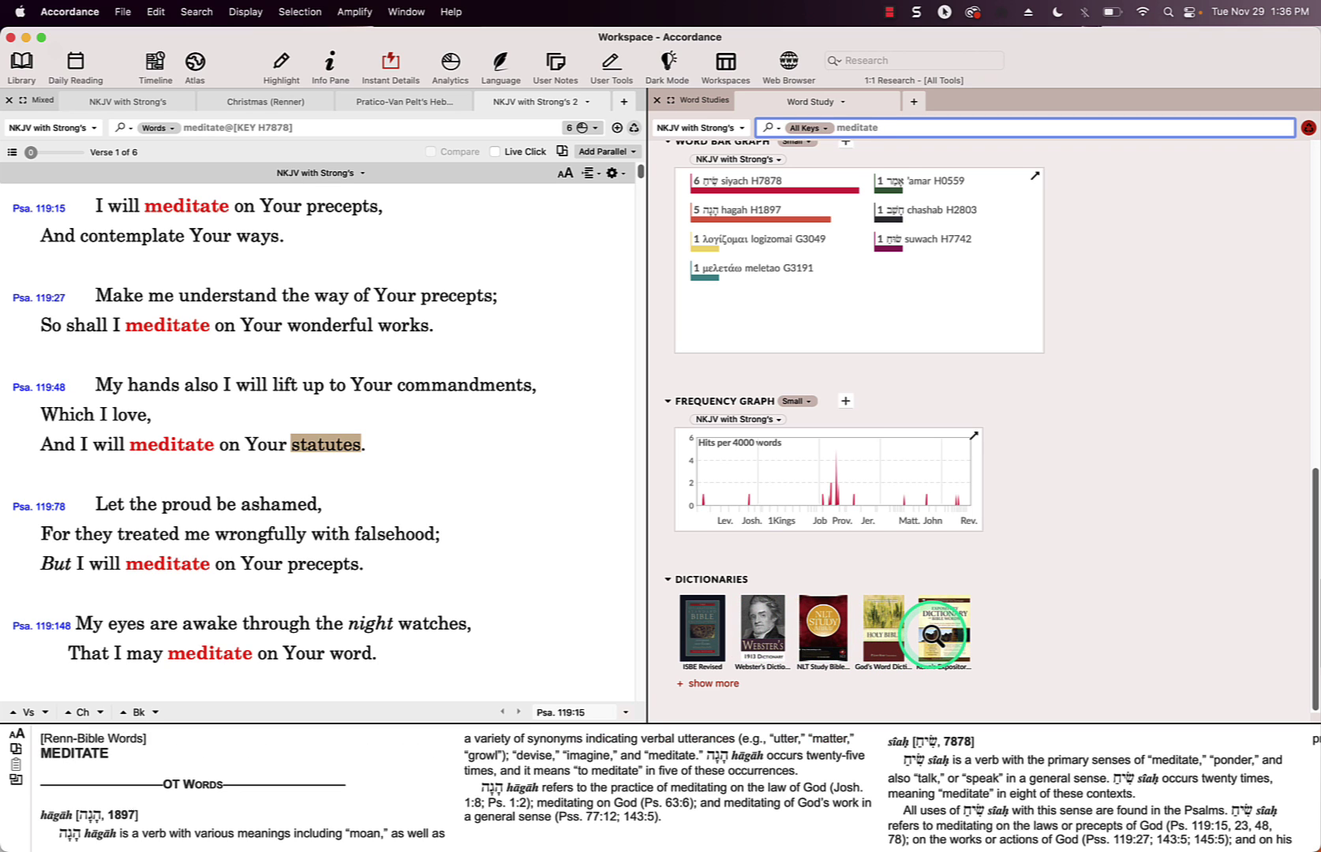
Close the siyach results and run a Key Number word study on meditate in Psalm 77.
{"action": "left_click", "coordinate": [485, 96]}
{"action": "left_click", "coordinate": [184, 99]}
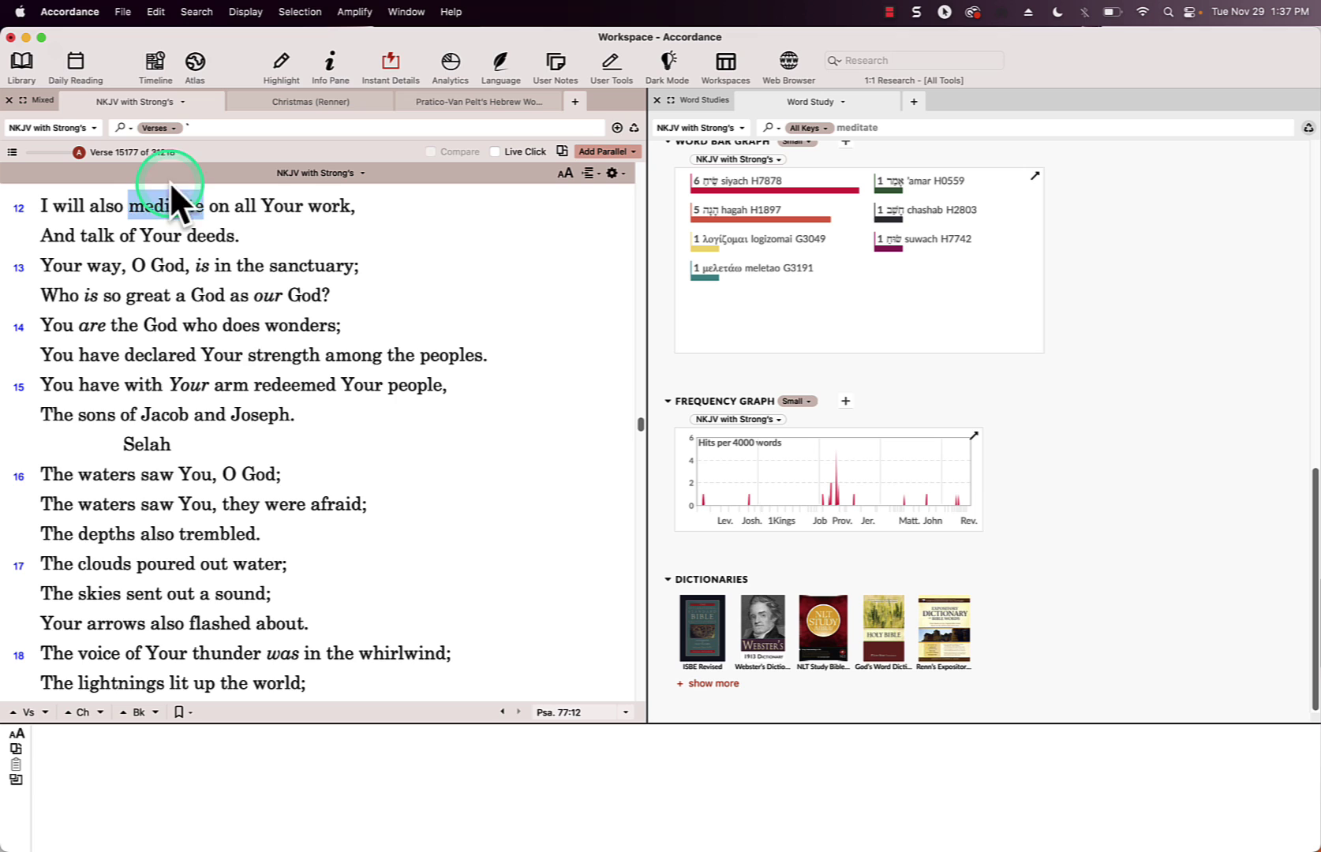
{"action": "right_click", "coordinate": [167, 204]}
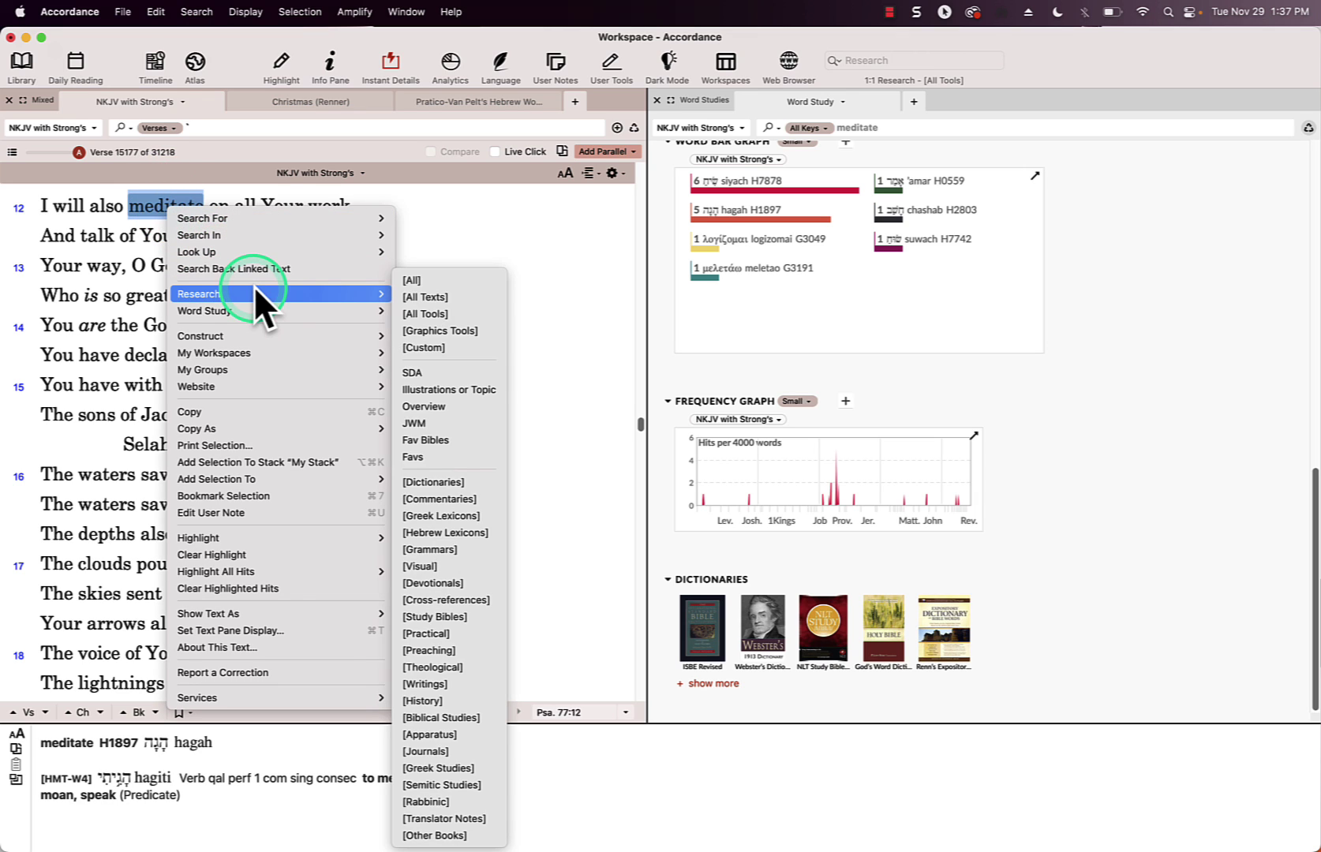
{"action": "mouse_move", "coordinate": [342, 311]}
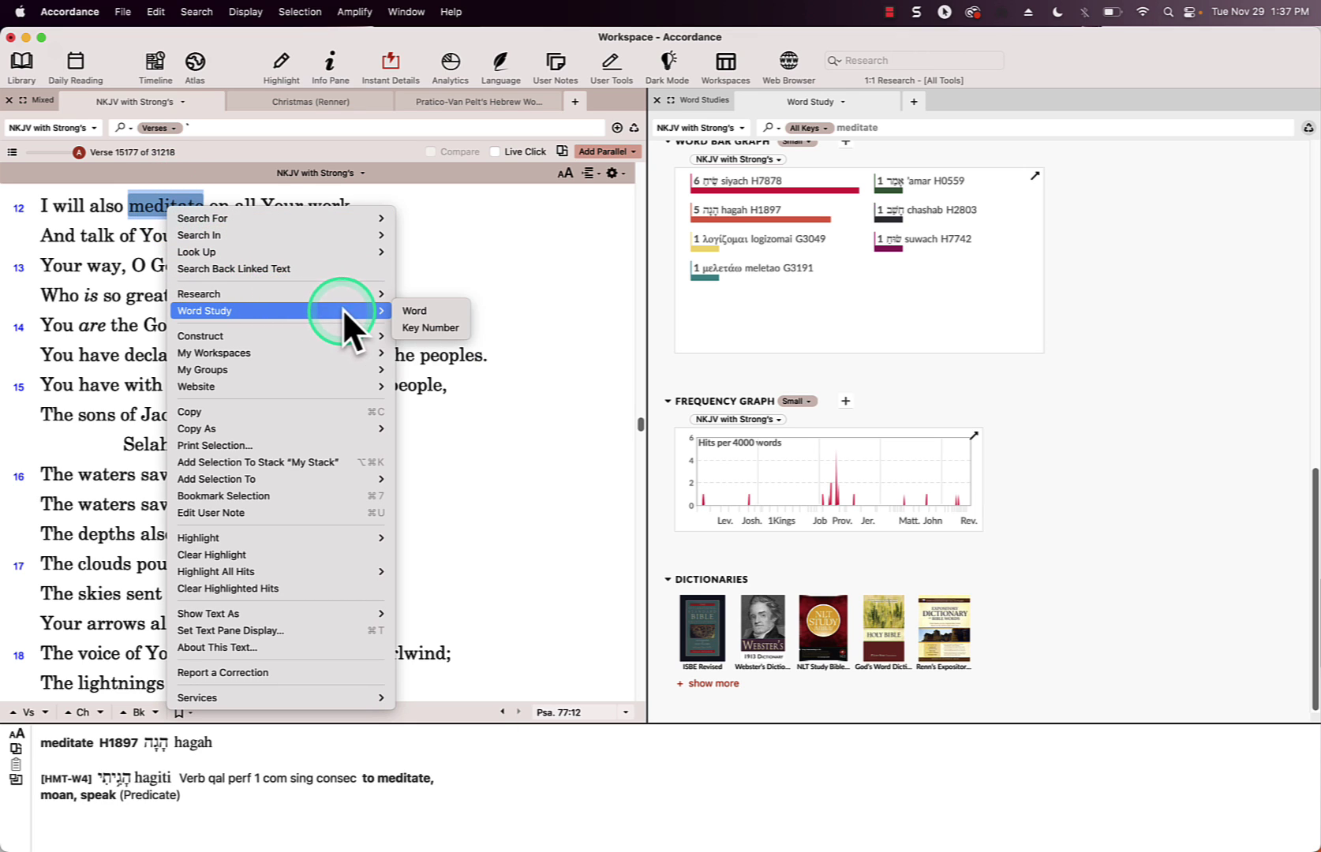
{"action": "left_click", "coordinate": [416, 324]}
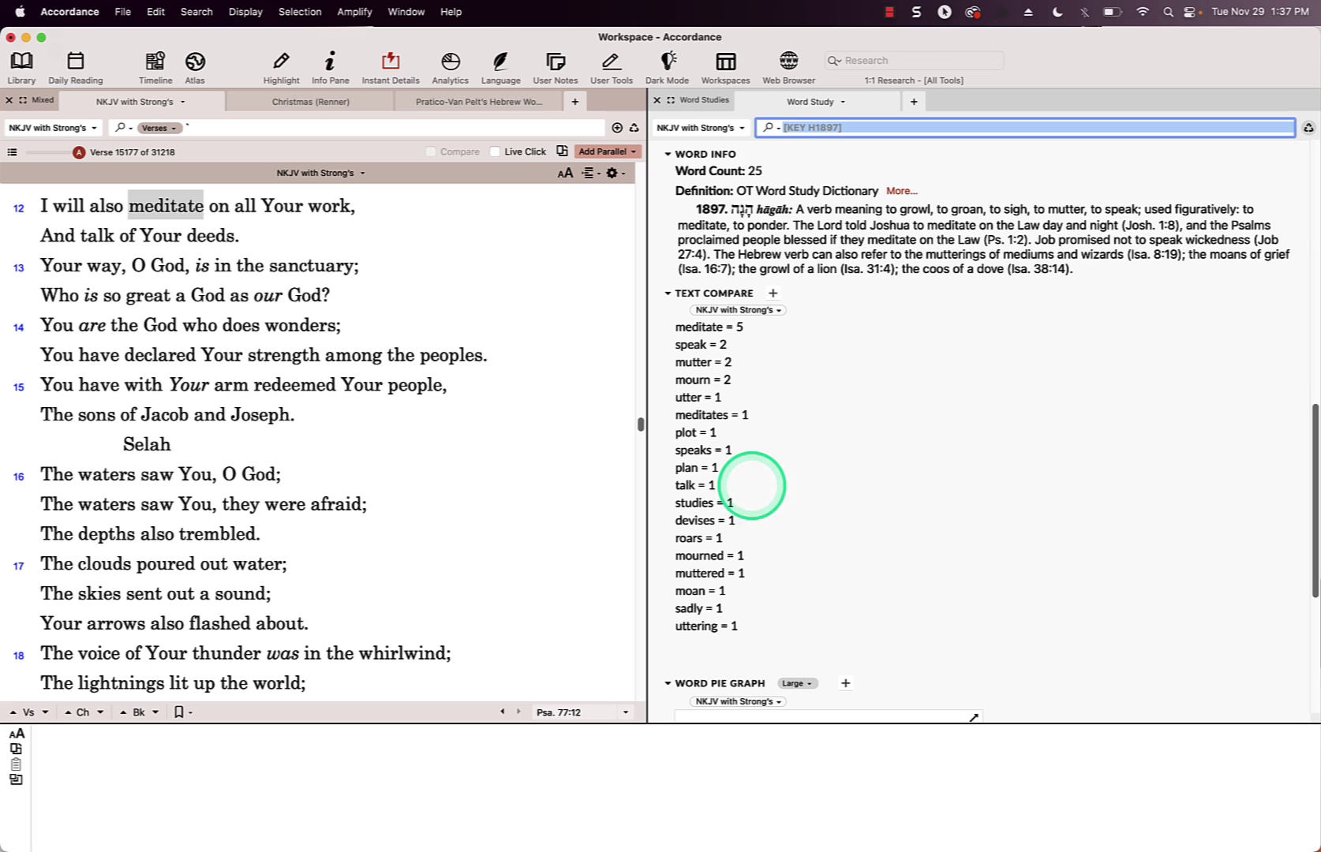
Add ESV with Strong's to the text comparison, then remove it again.
{"action": "left_click", "coordinate": [773, 293]}
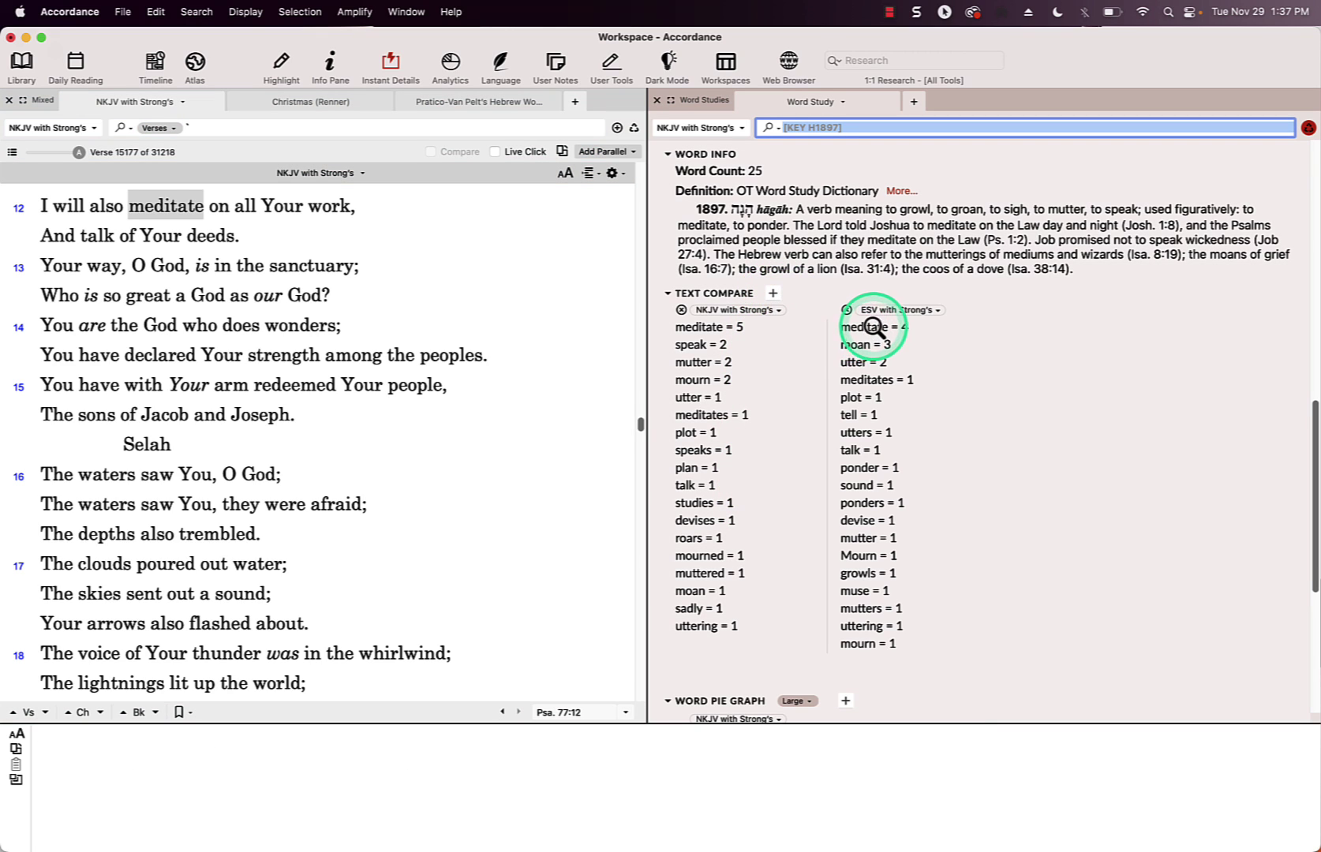
{"action": "scroll", "coordinate": [934, 436], "scroll_direction": "down", "scroll_amount": 2}
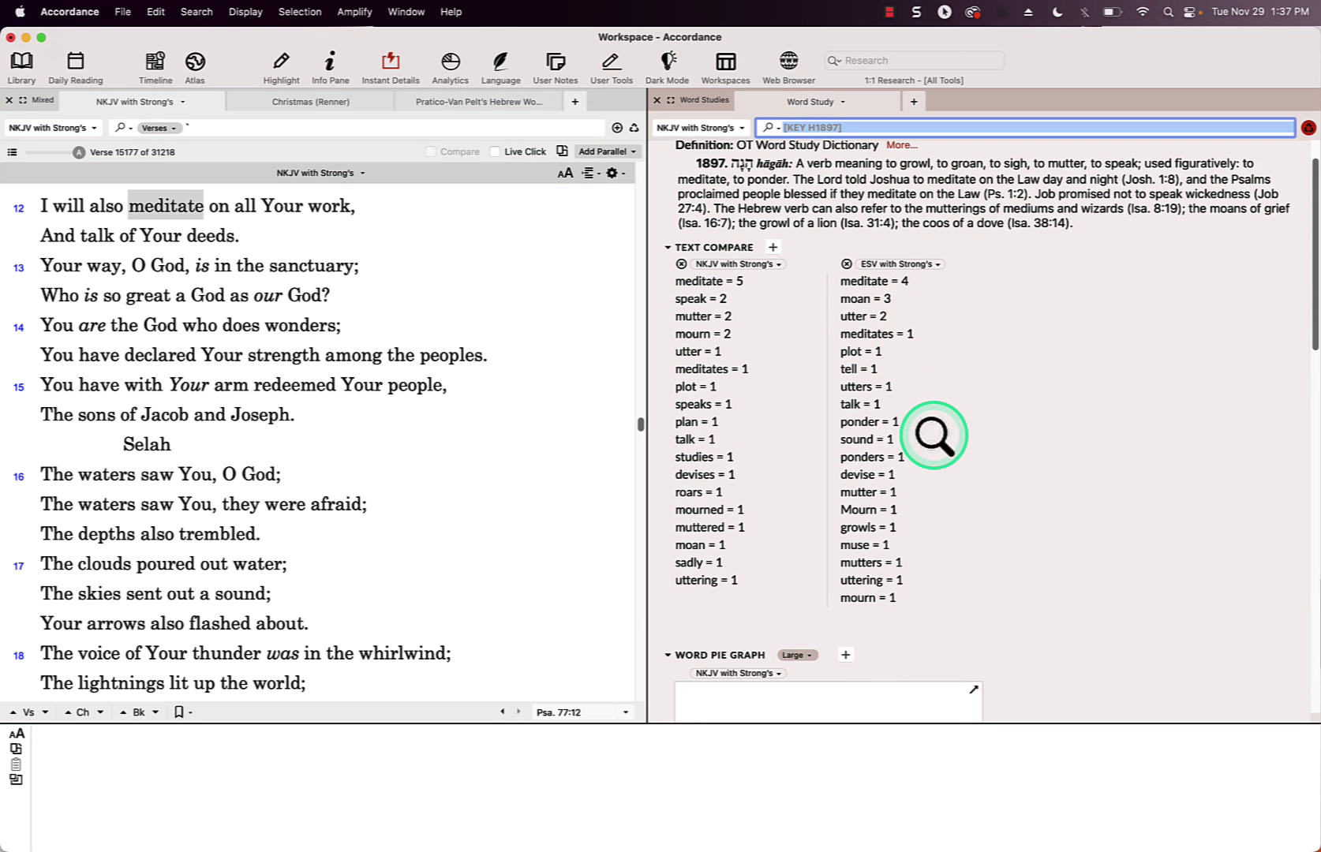
{"action": "left_click", "coordinate": [848, 262]}
{"action": "scroll", "coordinate": [989, 400], "scroll_direction": "down", "scroll_amount": 10}
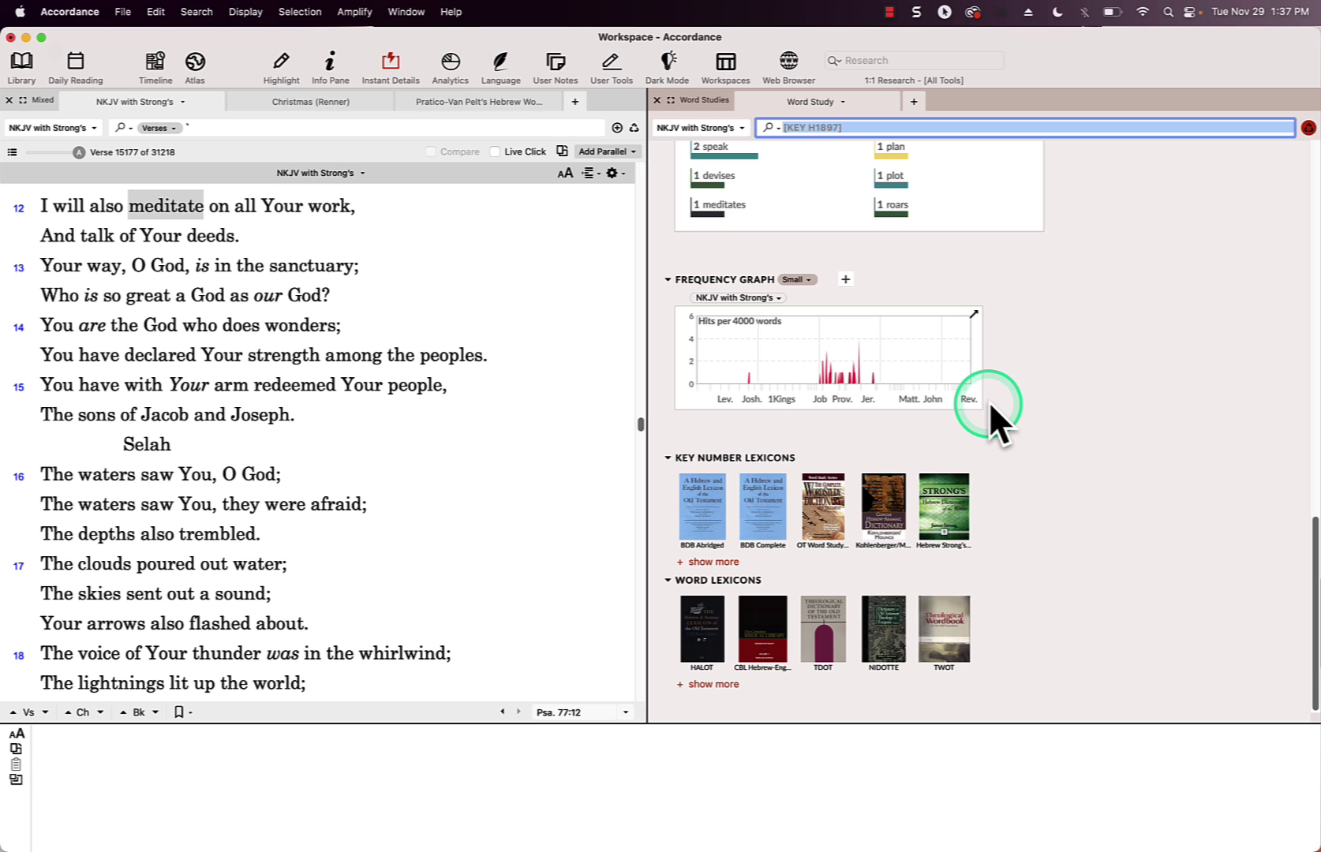
Add Biblia Hebraica Tagged in parallel and run a Lexeme word study on וְהָגִיתִי.
{"action": "left_click", "coordinate": [633, 151]}
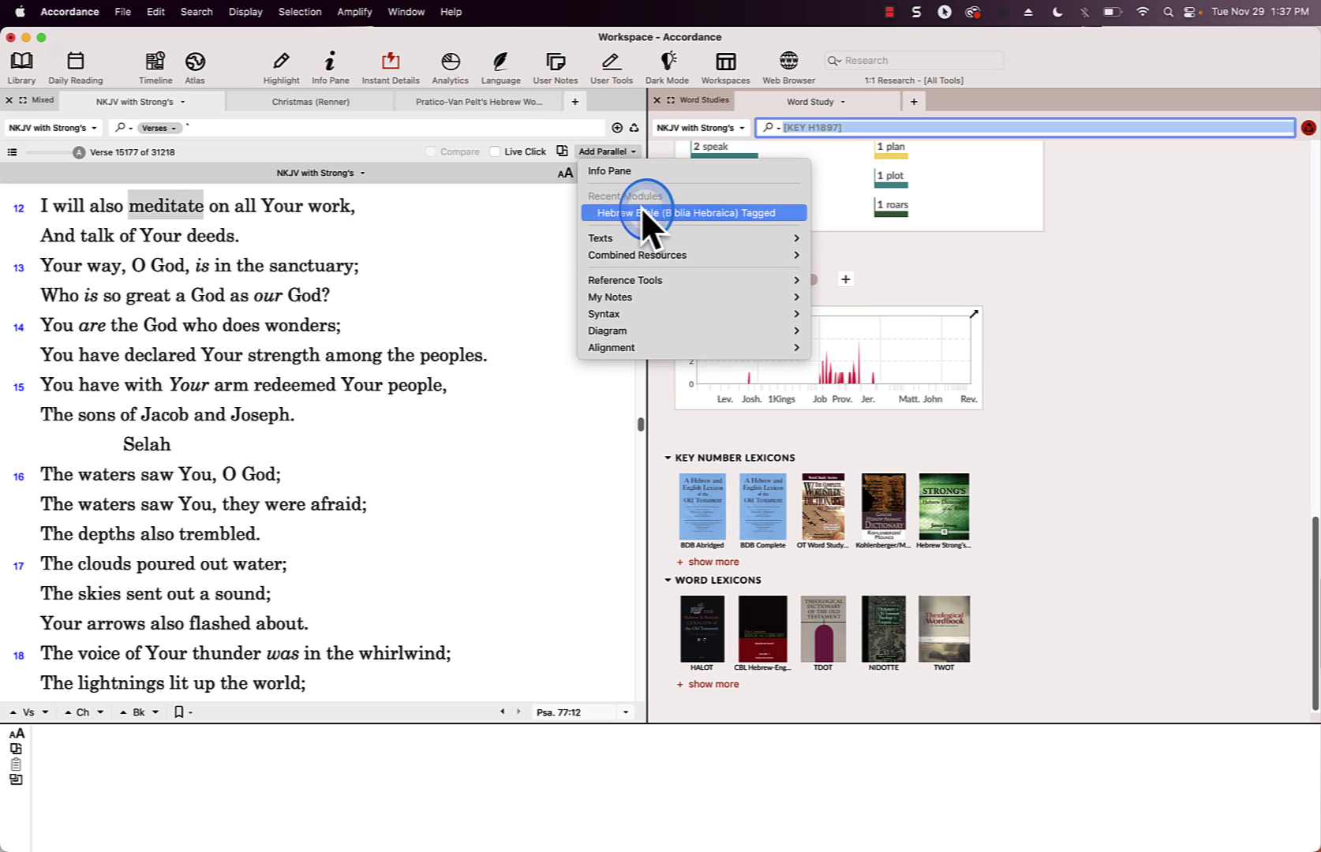
{"action": "left_click", "coordinate": [641, 207]}
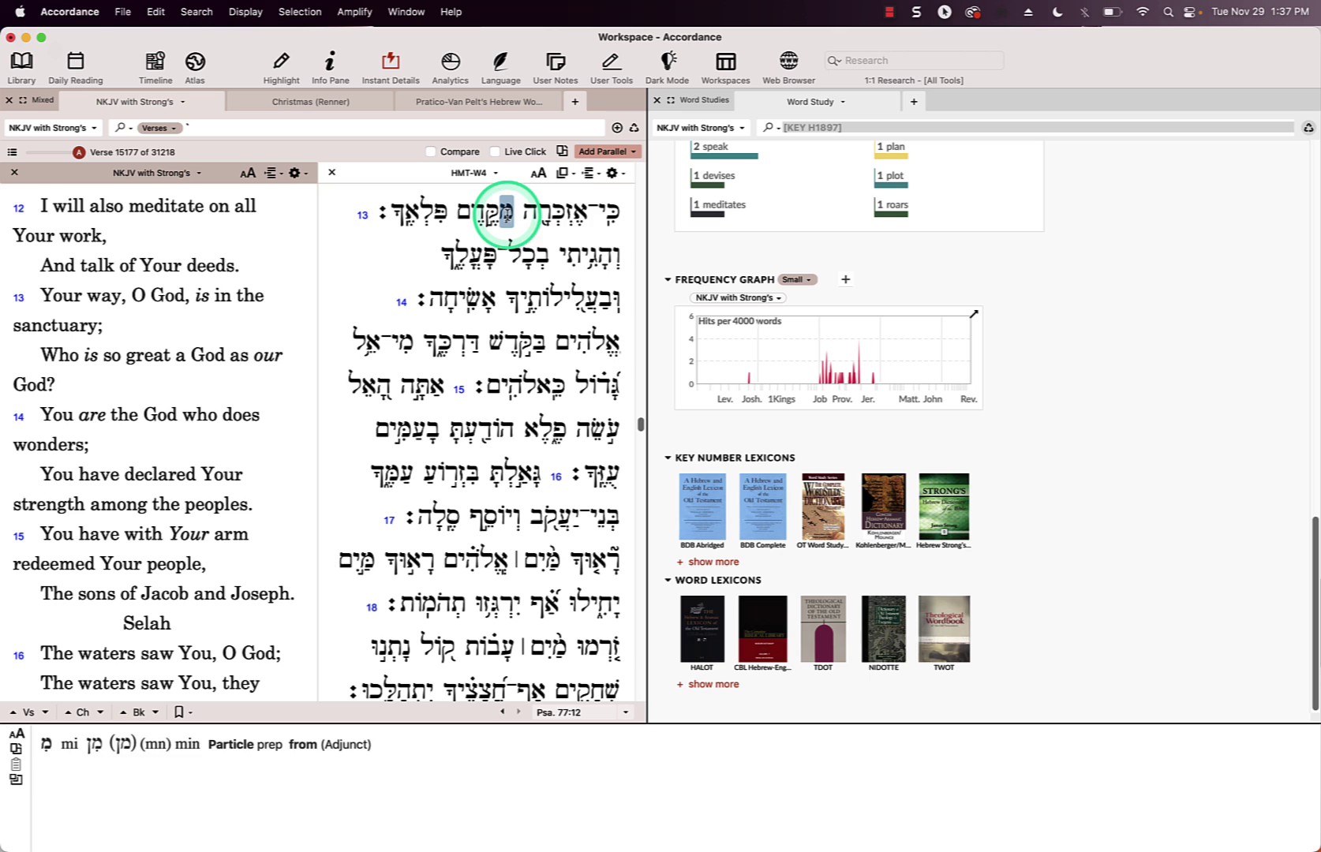
{"action": "right_click", "coordinate": [588, 260]}
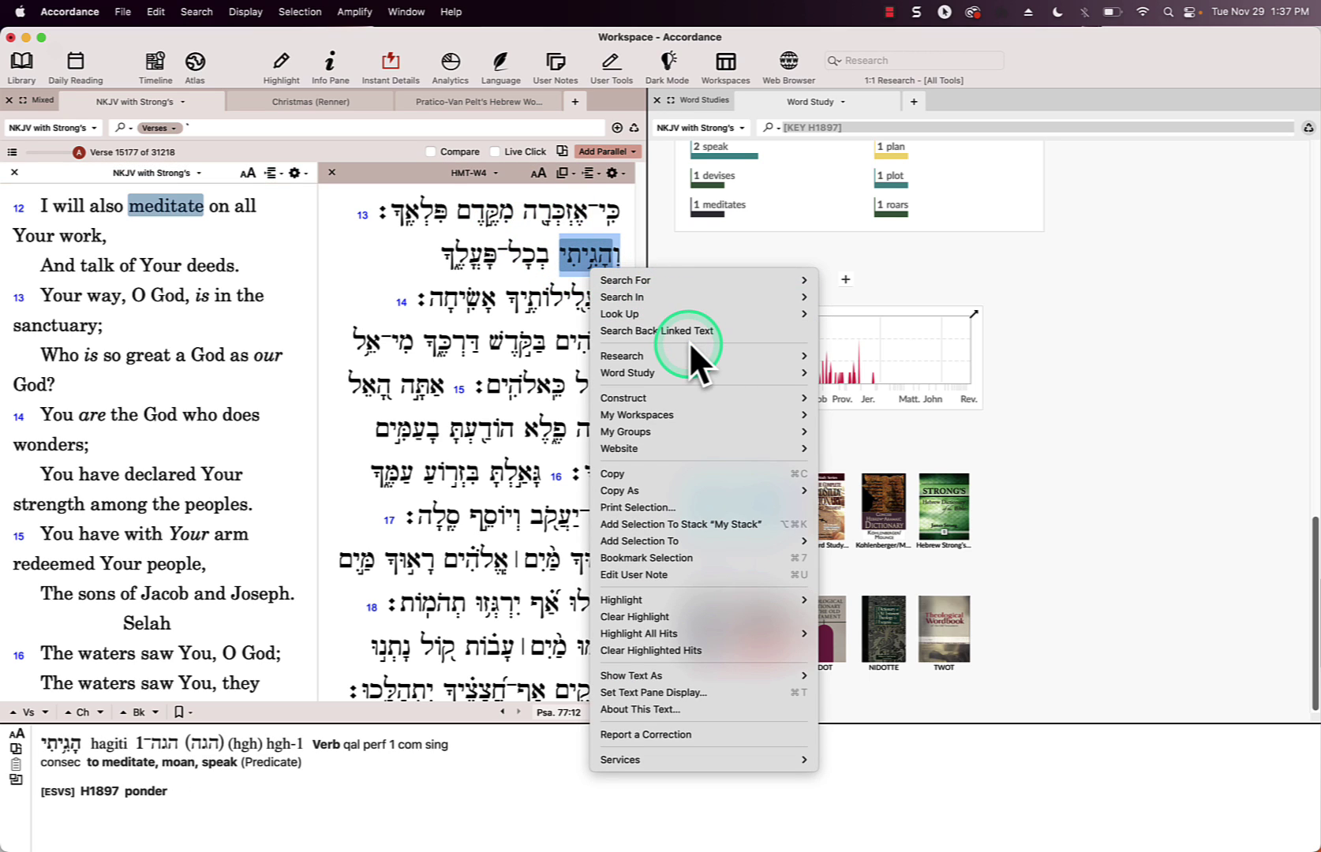
{"action": "mouse_move", "coordinate": [708, 373]}
{"action": "left_click", "coordinate": [843, 373]}
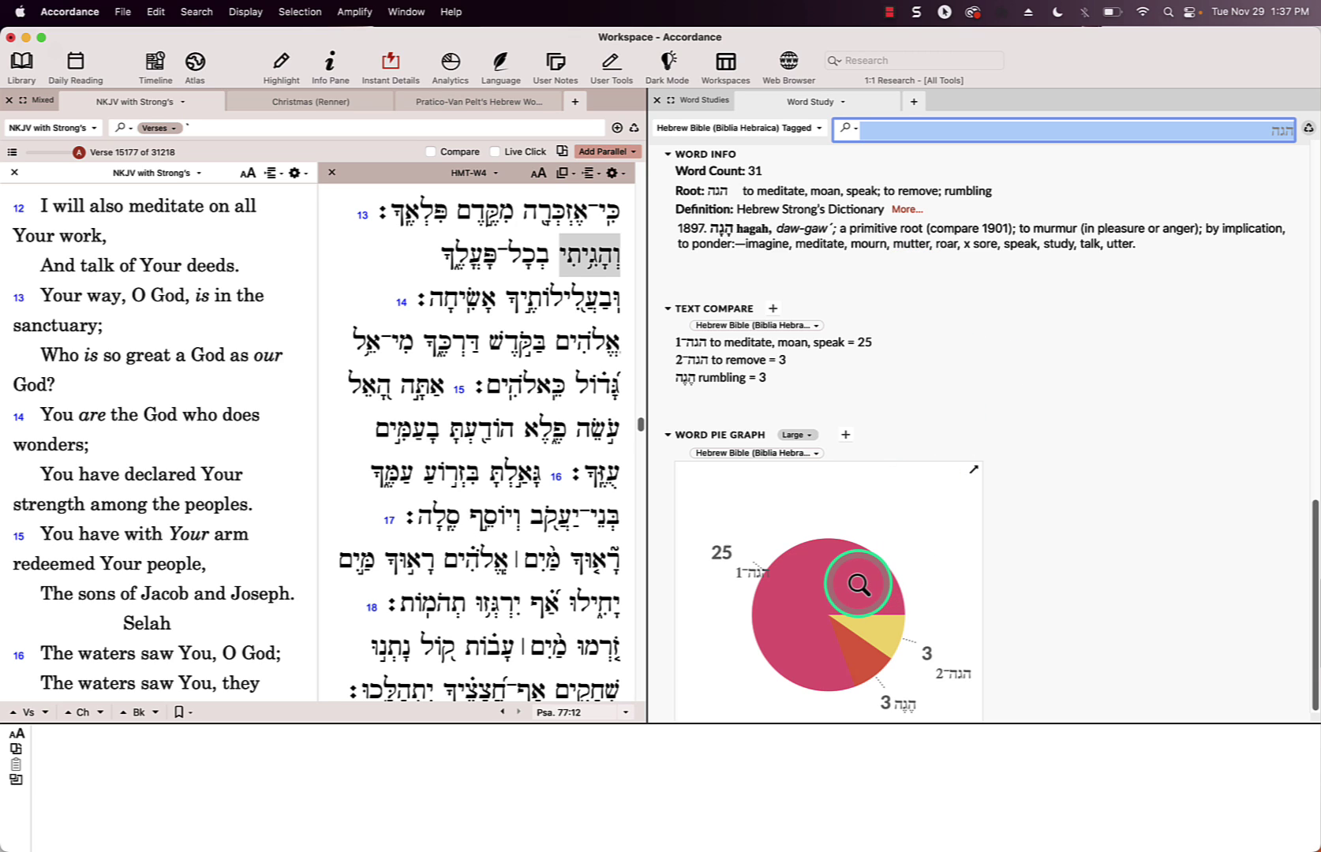
{"action": "scroll", "coordinate": [945, 611], "scroll_direction": "down", "scroll_amount": 5}
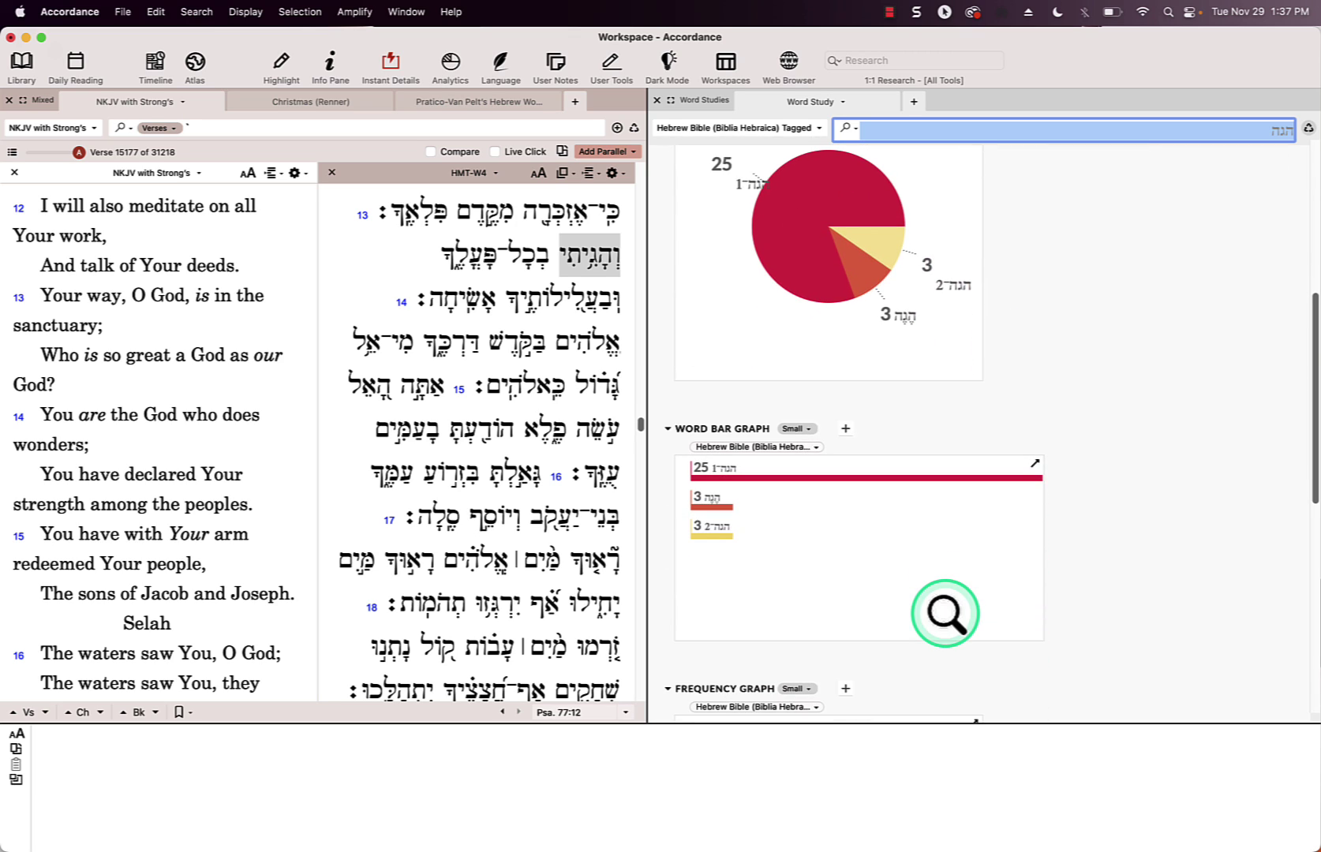
{"action": "scroll", "coordinate": [945, 614], "scroll_direction": "down", "scroll_amount": 5}
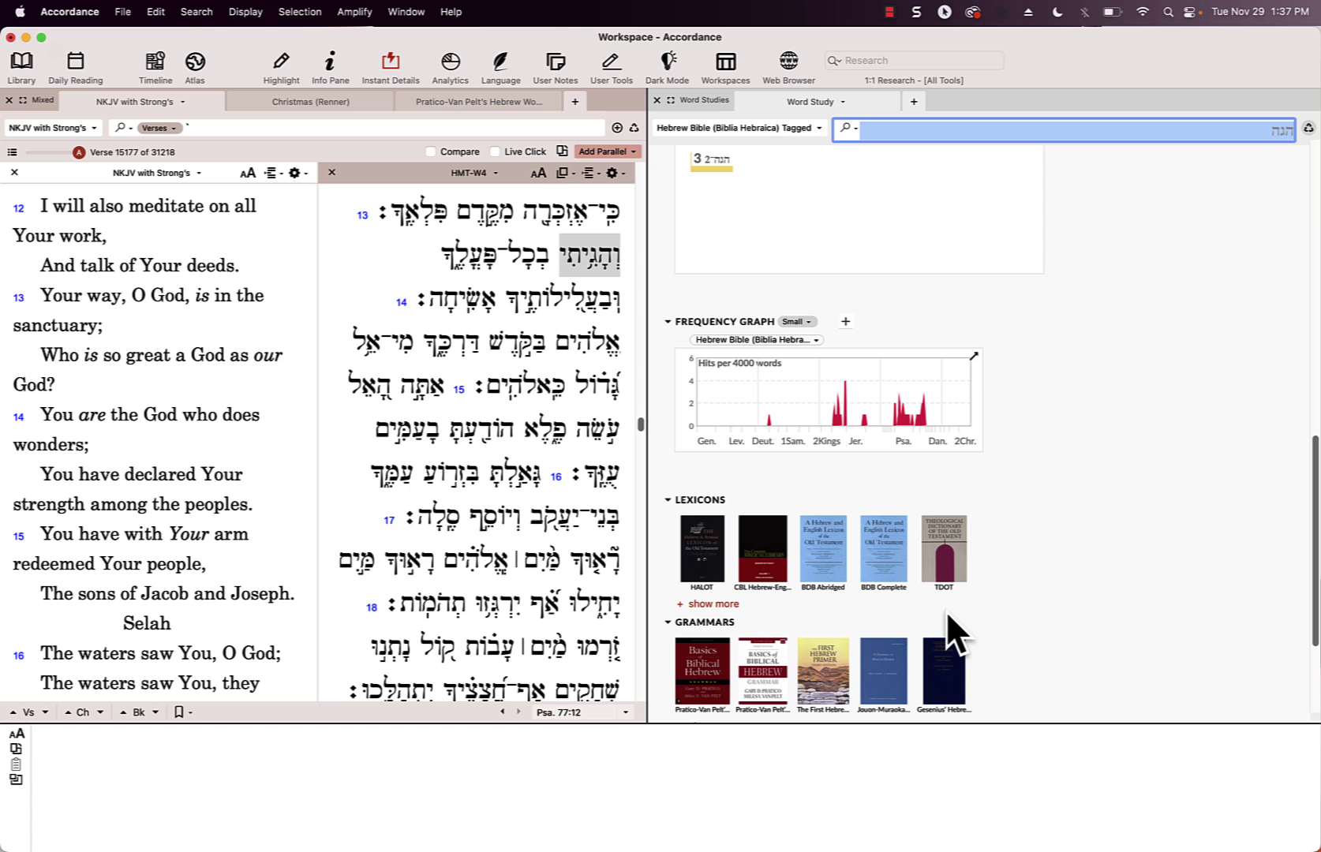
{"action": "scroll", "coordinate": [946, 610], "scroll_direction": "down", "scroll_amount": 3}
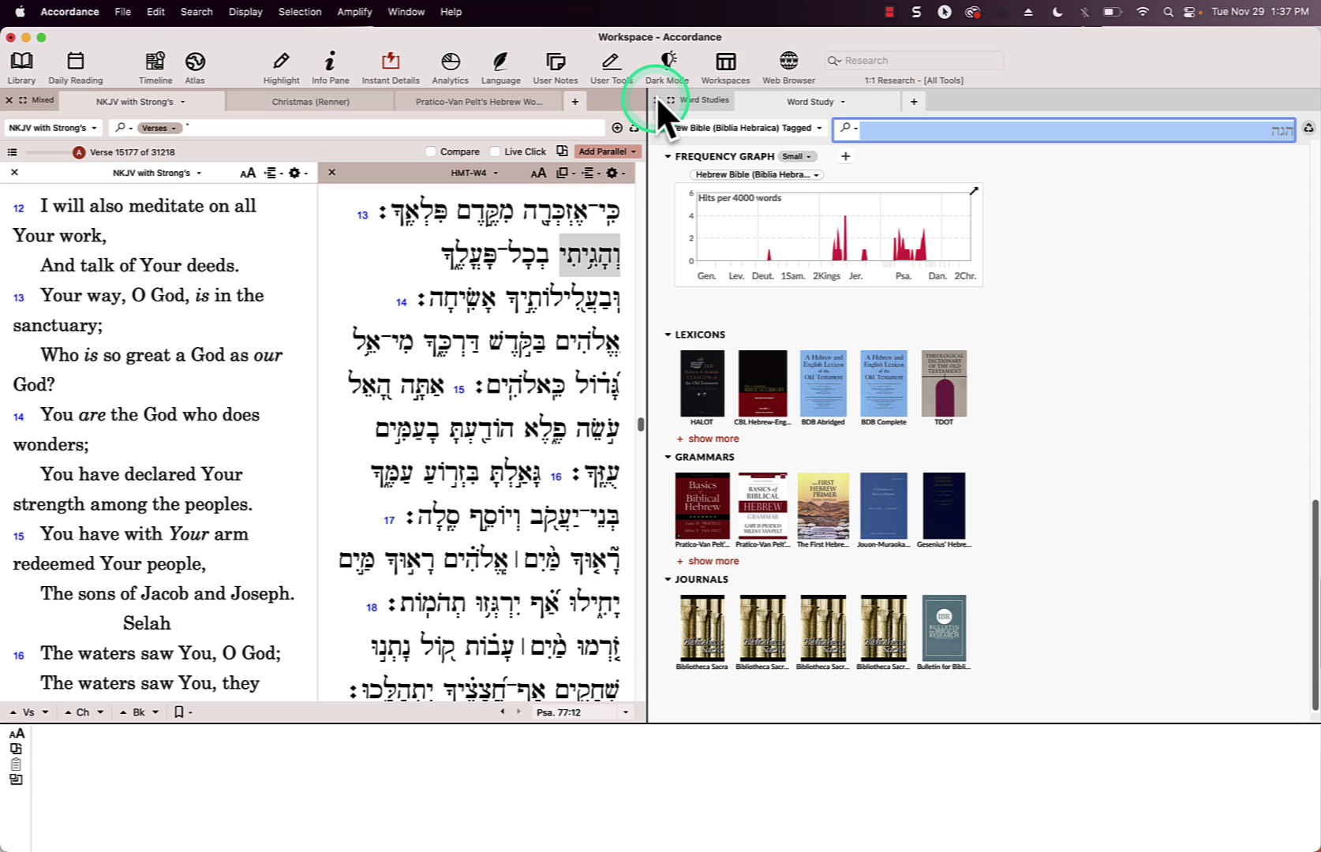
Close the Word Studies pane and drag Word Study into the toolbar via Customize Toolbar.
{"action": "left_click", "coordinate": [655, 99]}
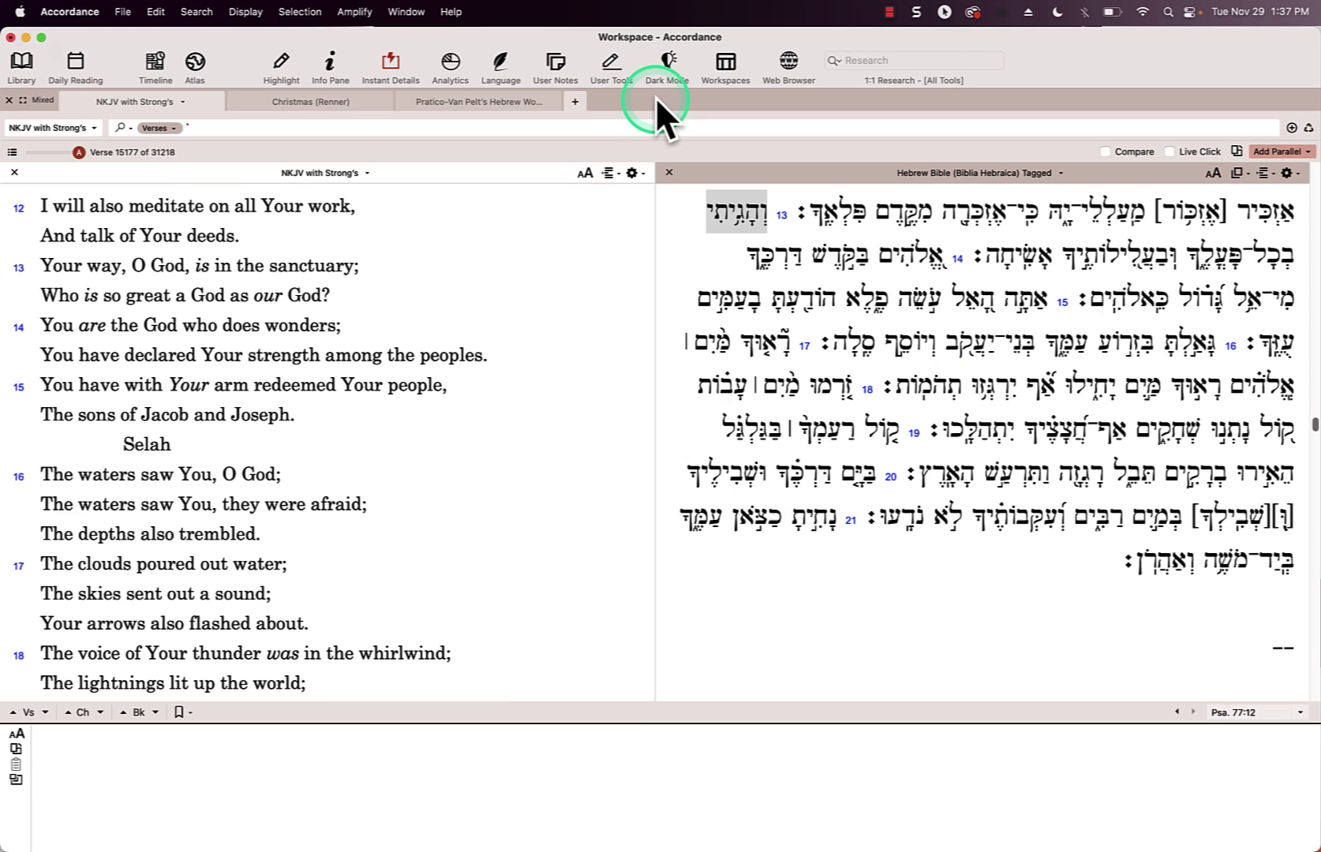
{"action": "right_click", "coordinate": [1042, 66]}
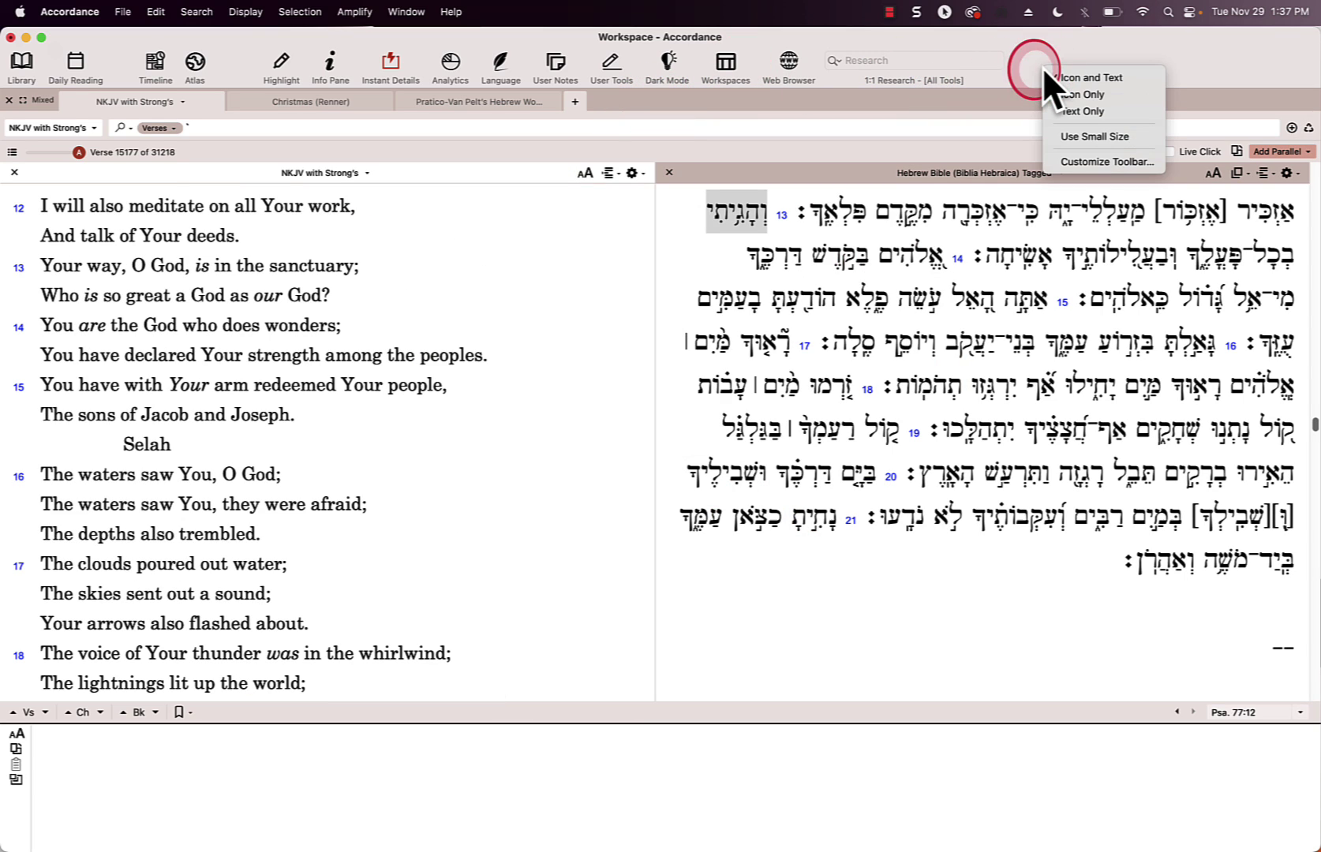
{"action": "left_click", "coordinate": [1085, 156]}
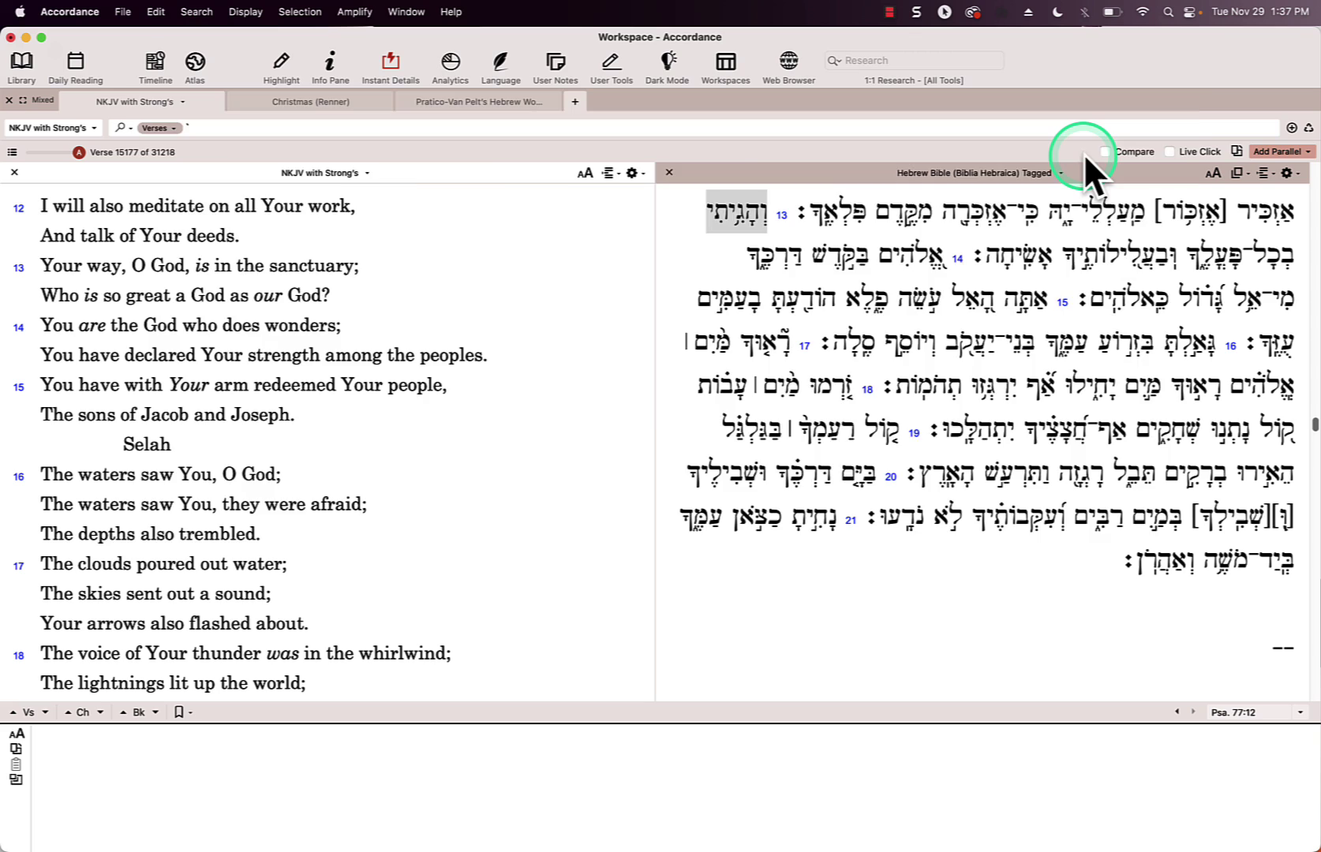
{"action": "left_click_drag", "start_coordinate": [736, 244], "coordinate": [1038, 54]}
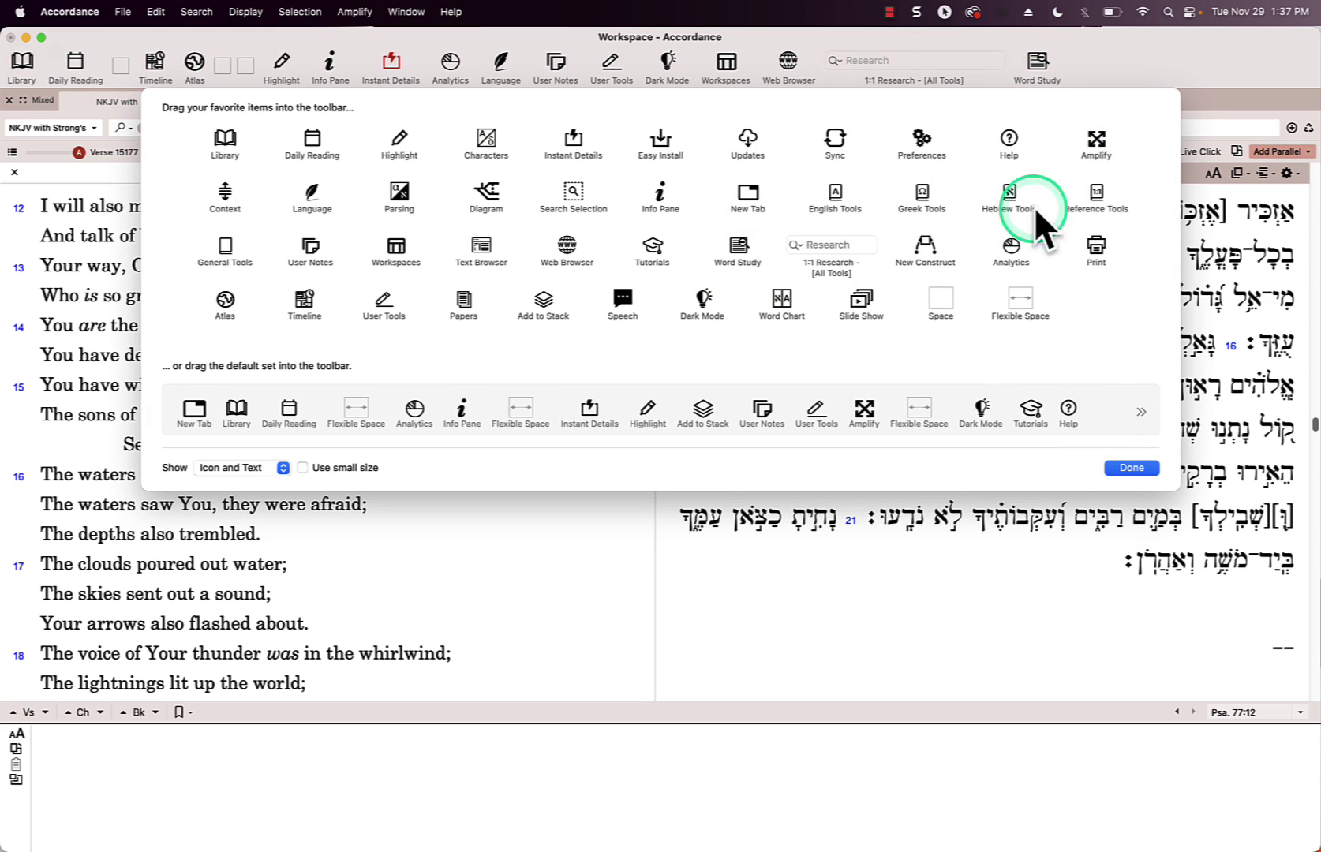
{"action": "left_click", "coordinate": [1132, 468]}
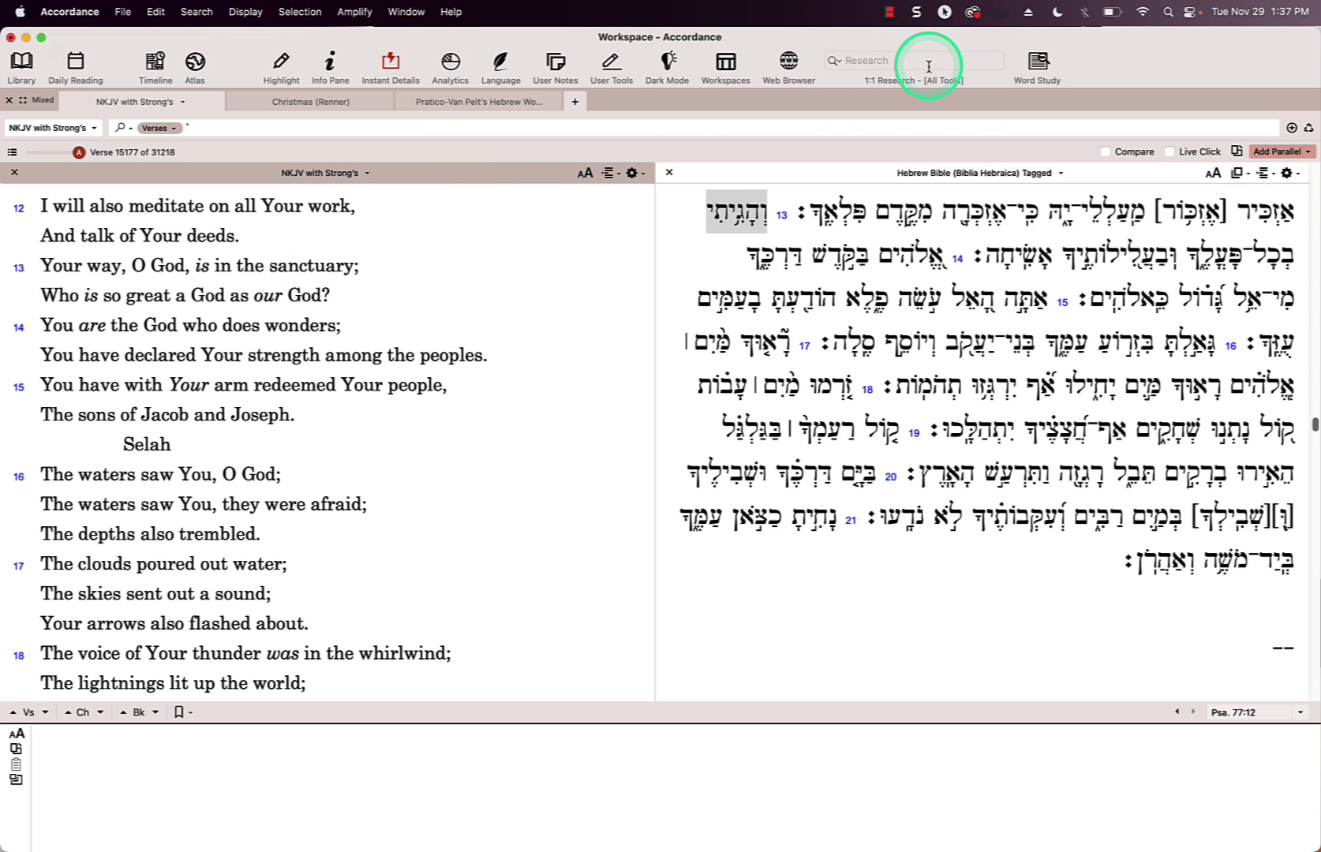
{"action": "mouse_move", "coordinate": [316, 270]}
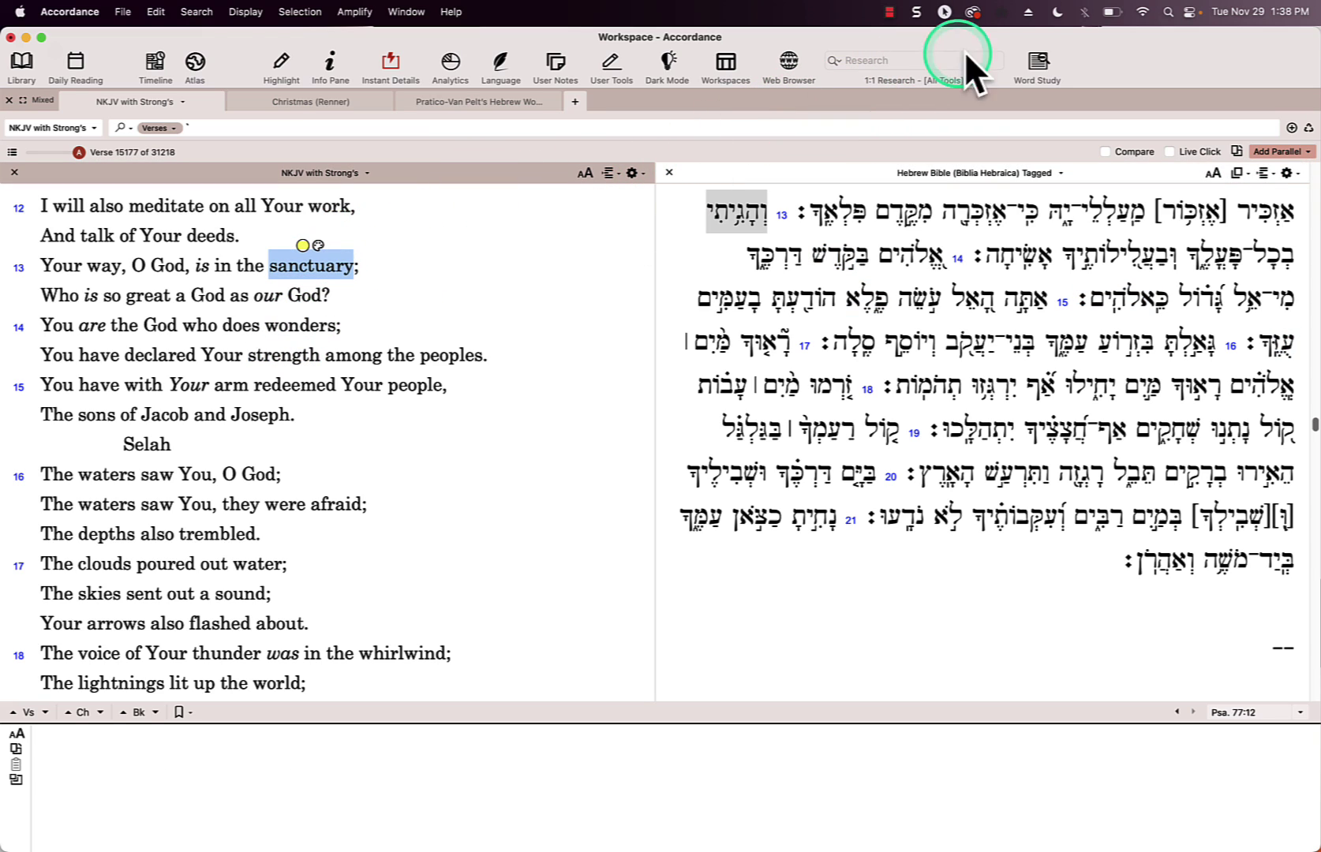
{"action": "left_click", "coordinate": [1037, 60]}
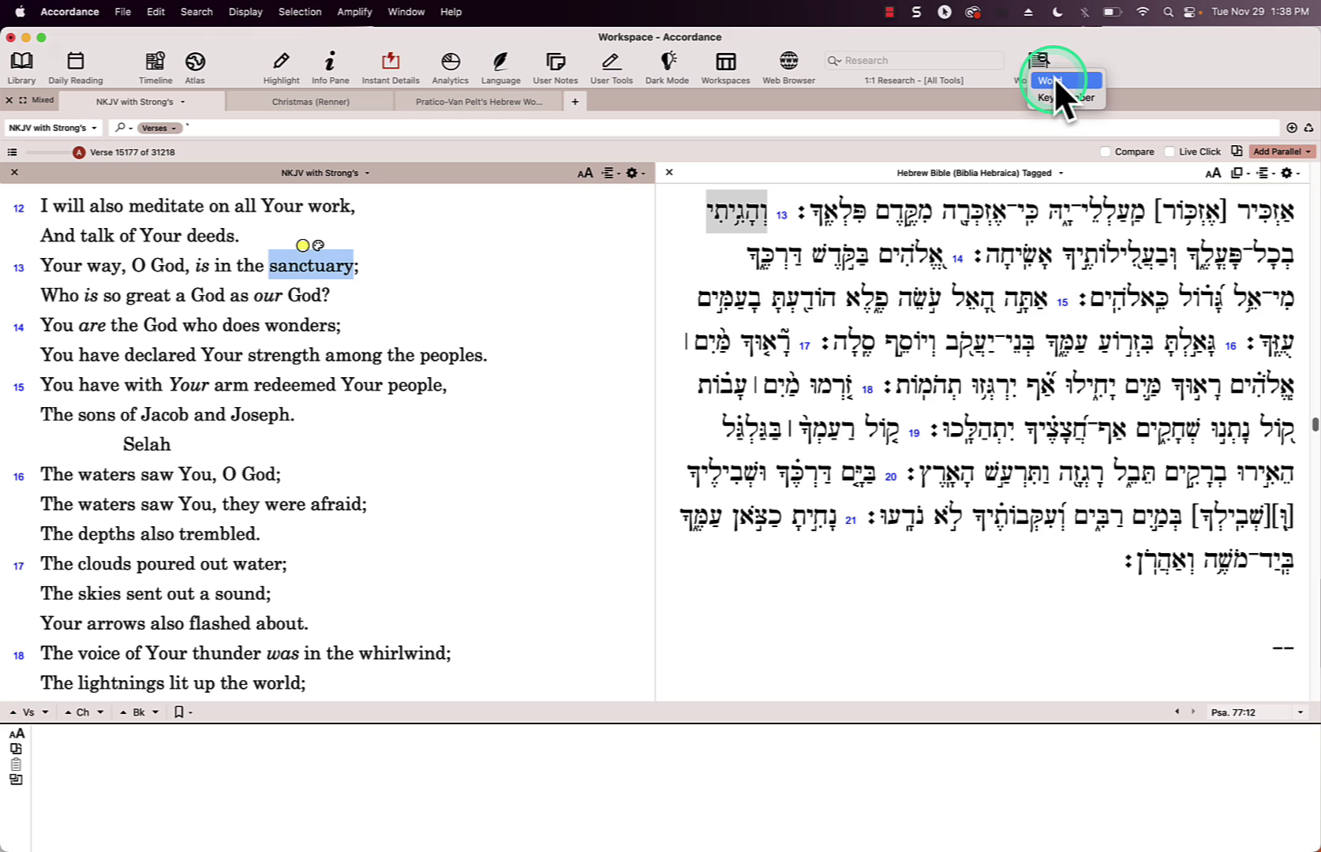
{"action": "left_click", "coordinate": [1064, 82]}
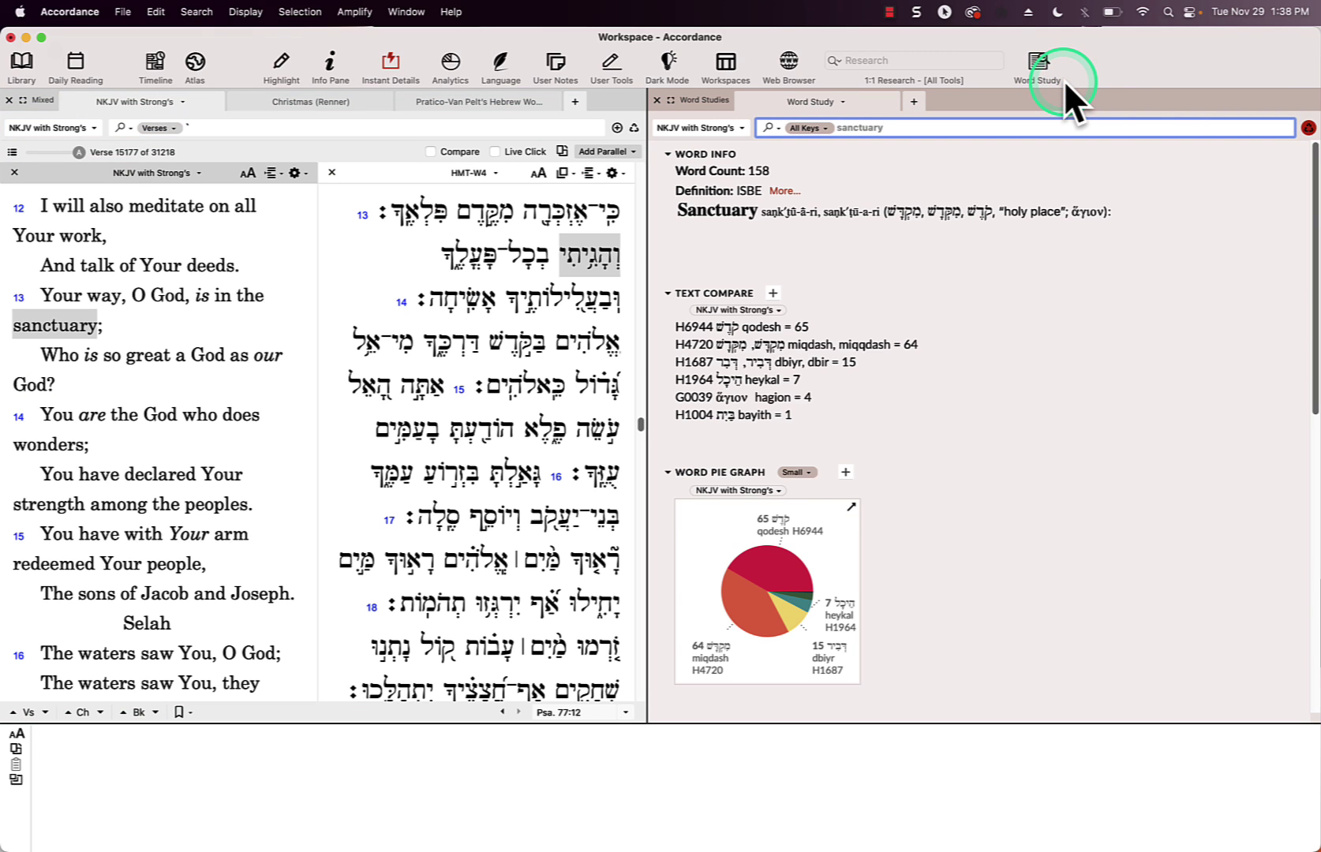
{"action": "left_click", "coordinate": [656, 100]}
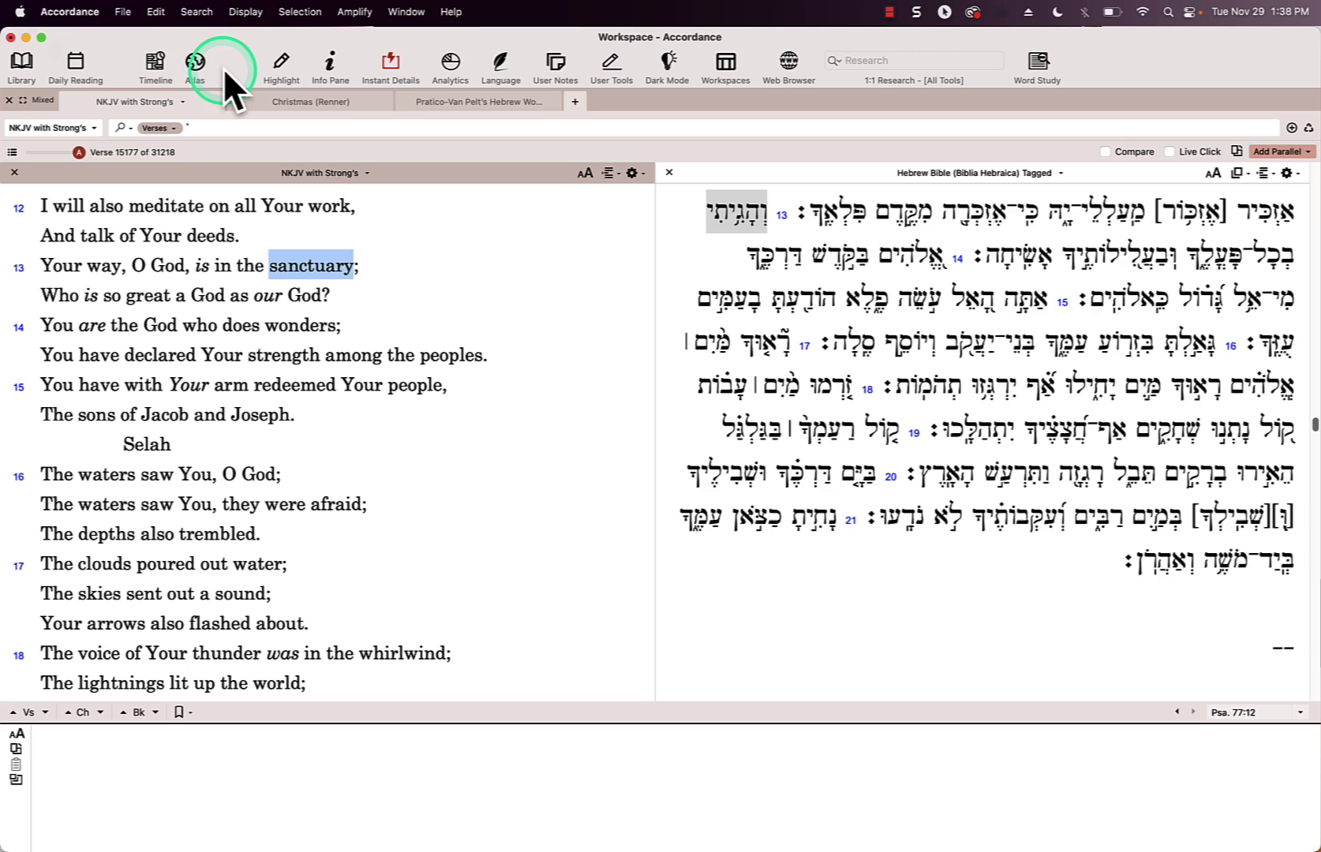
{"action": "left_click", "coordinate": [130, 13]}
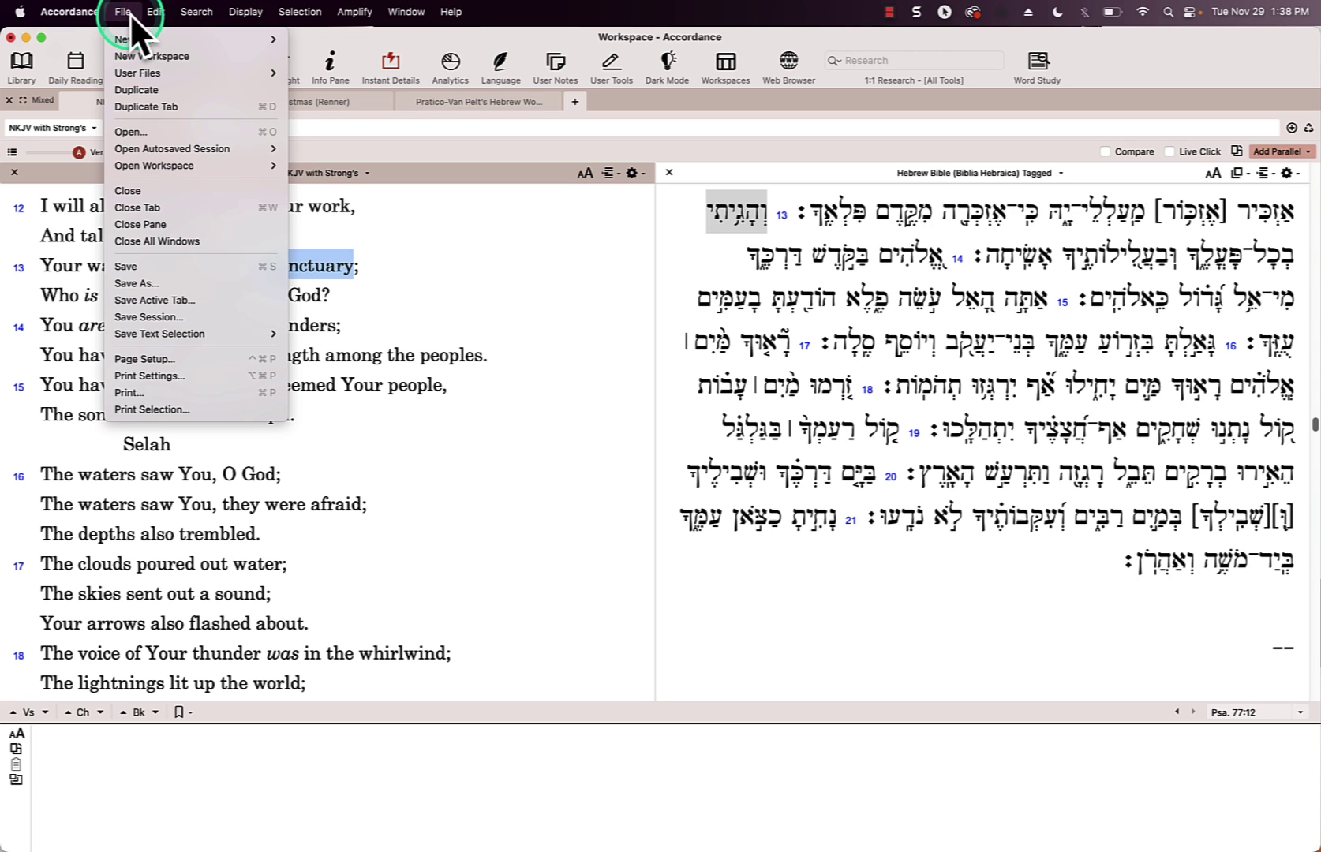
{"action": "mouse_move", "coordinate": [162, 73]}
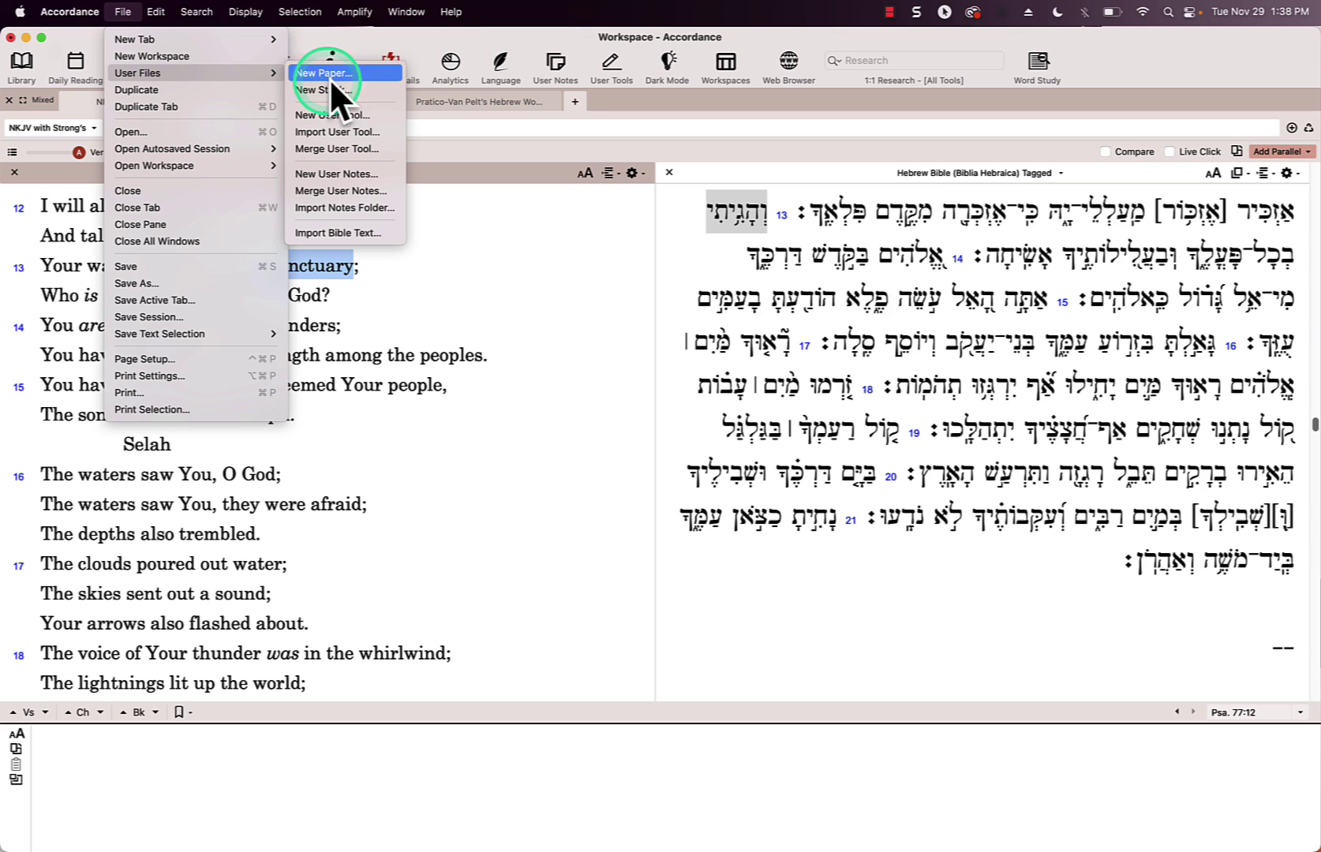
{"action": "left_click", "coordinate": [378, 115]}
{"action": "left_click", "coordinate": [653, 356]}
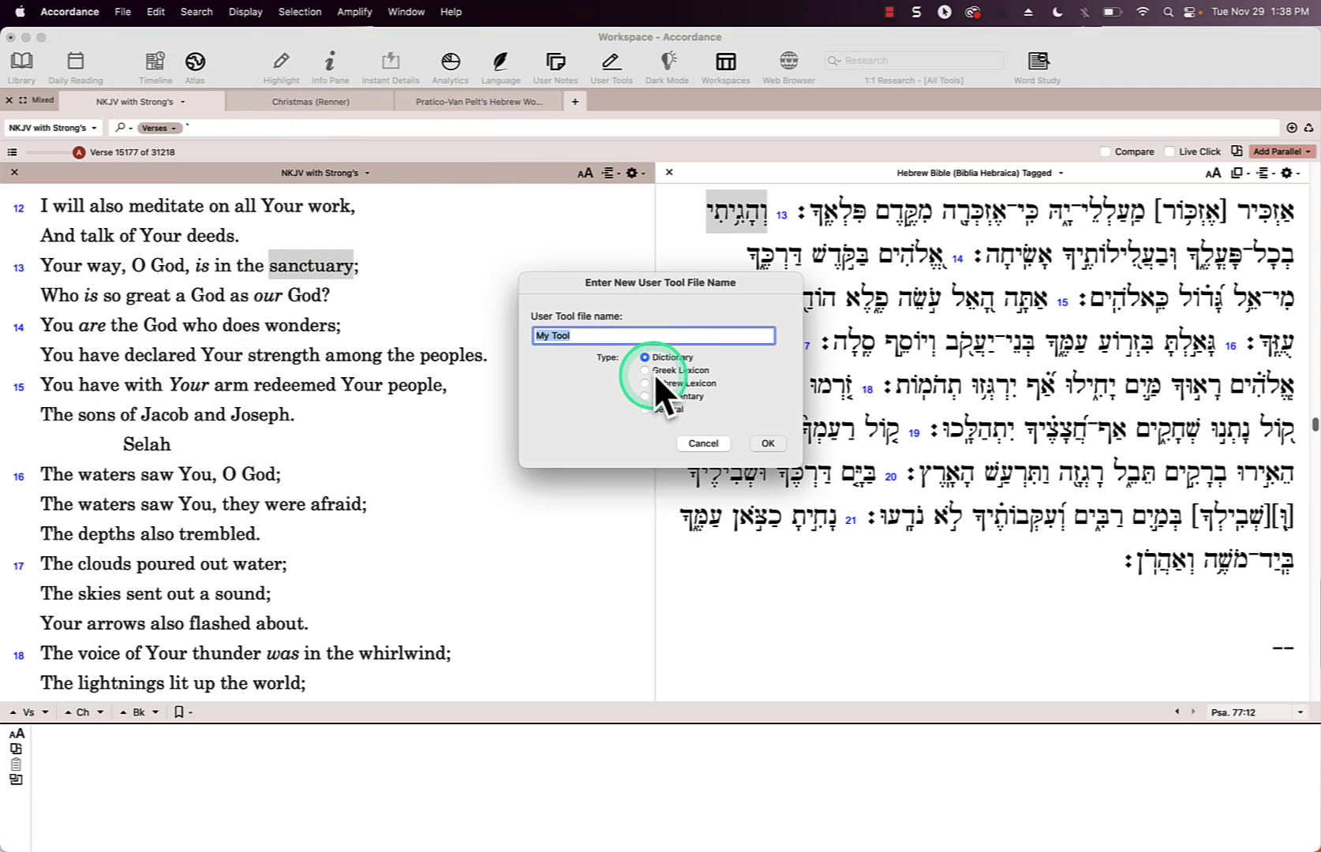
{"action": "left_click", "coordinate": [658, 370]}
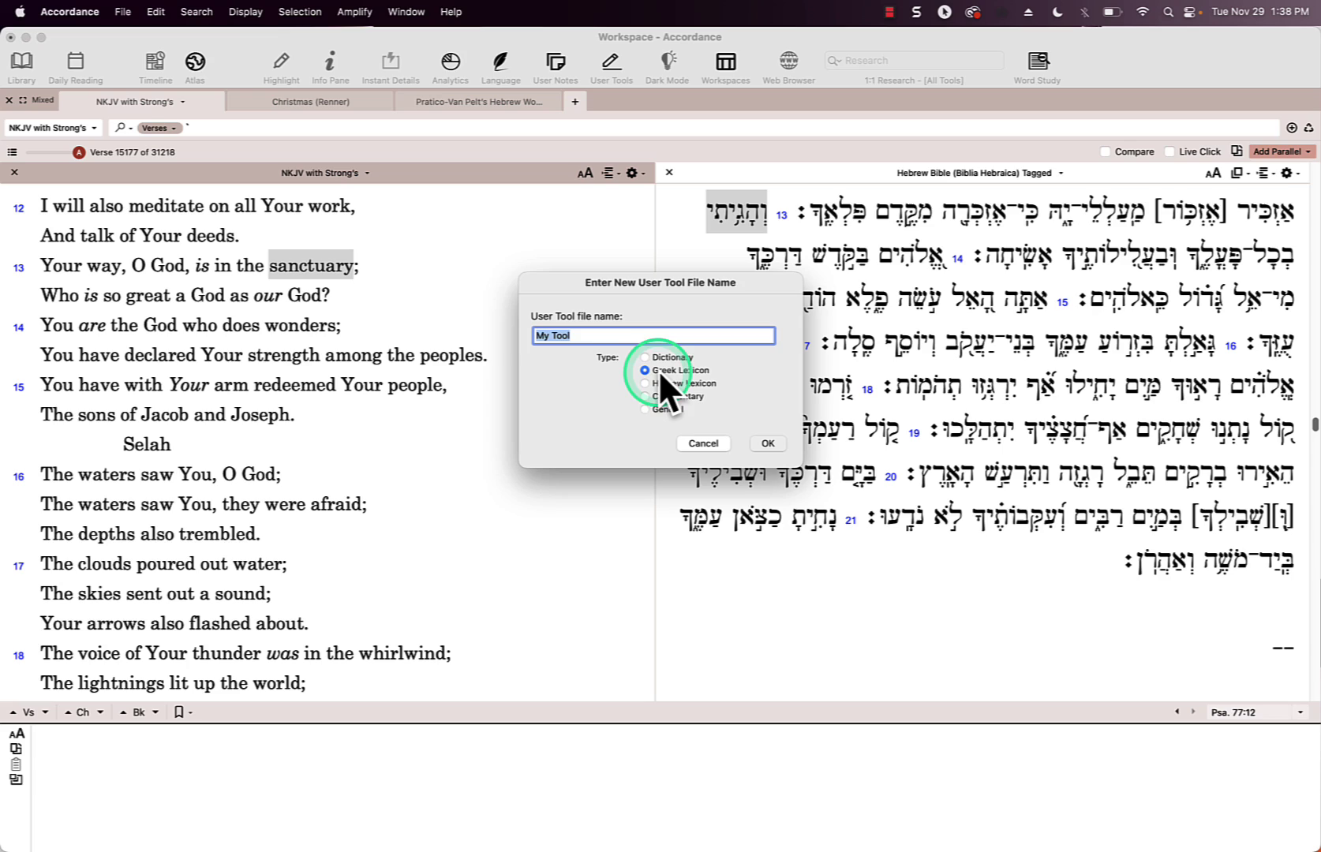
{"action": "left_click", "coordinate": [658, 382]}
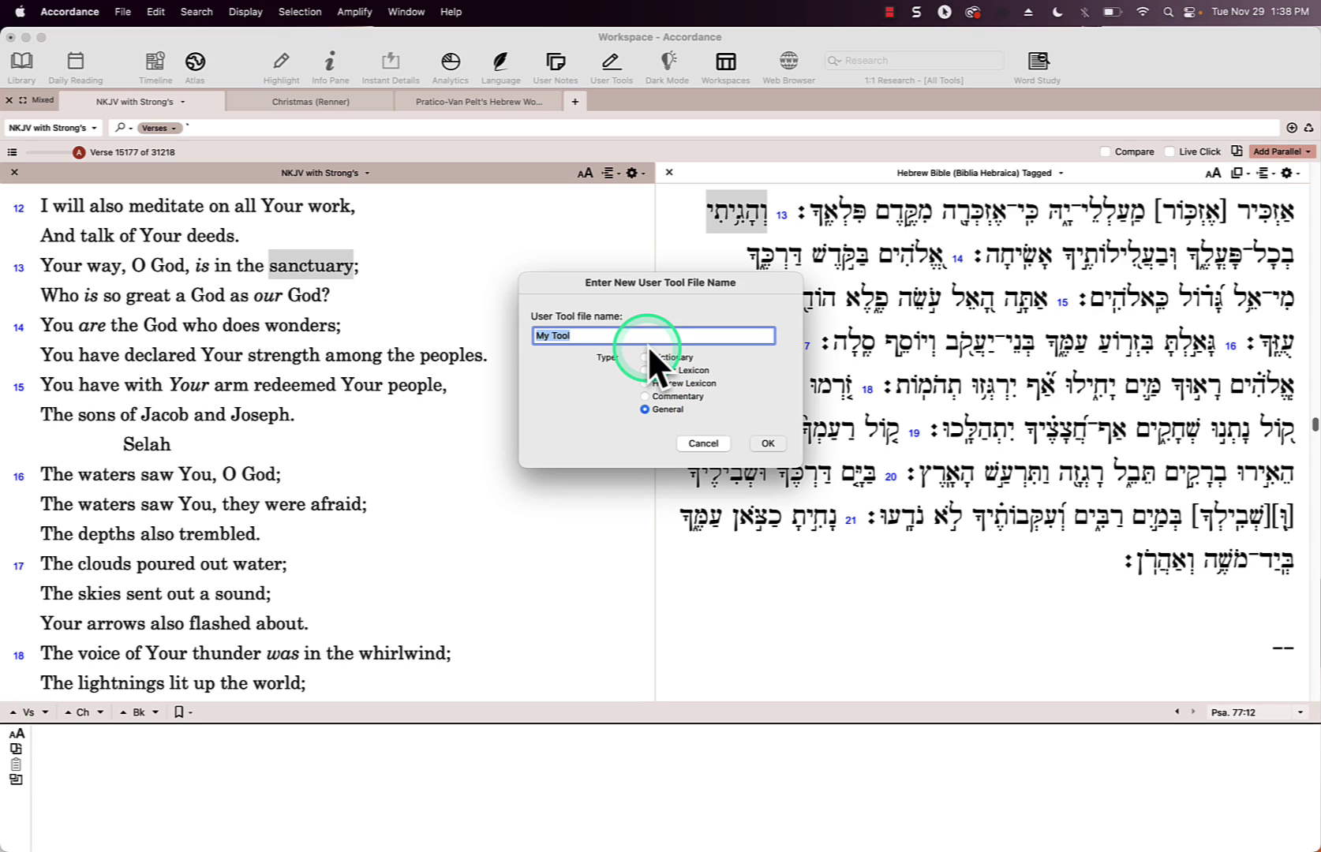
{"action": "left_click", "coordinate": [678, 360]}
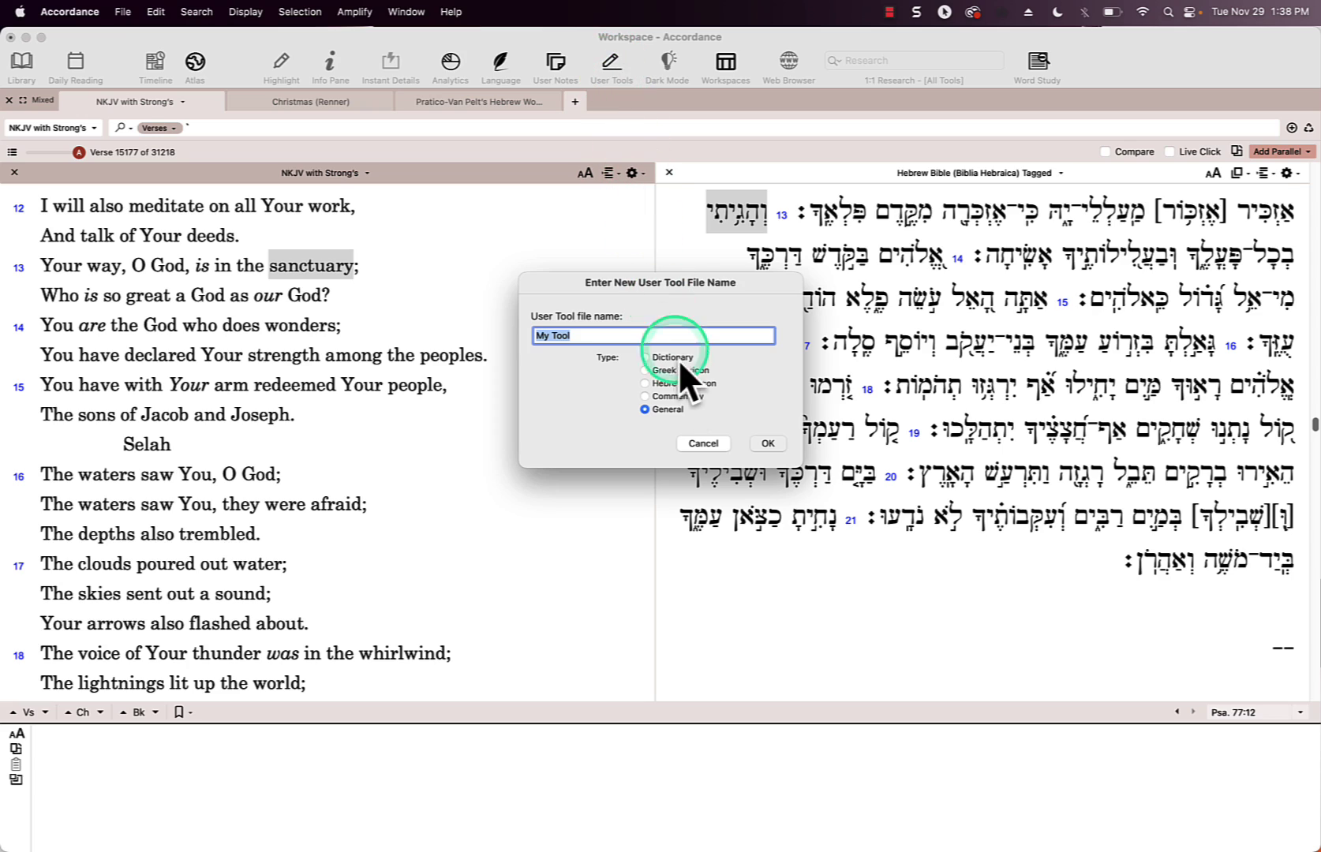
{"action": "left_click", "coordinate": [700, 436]}
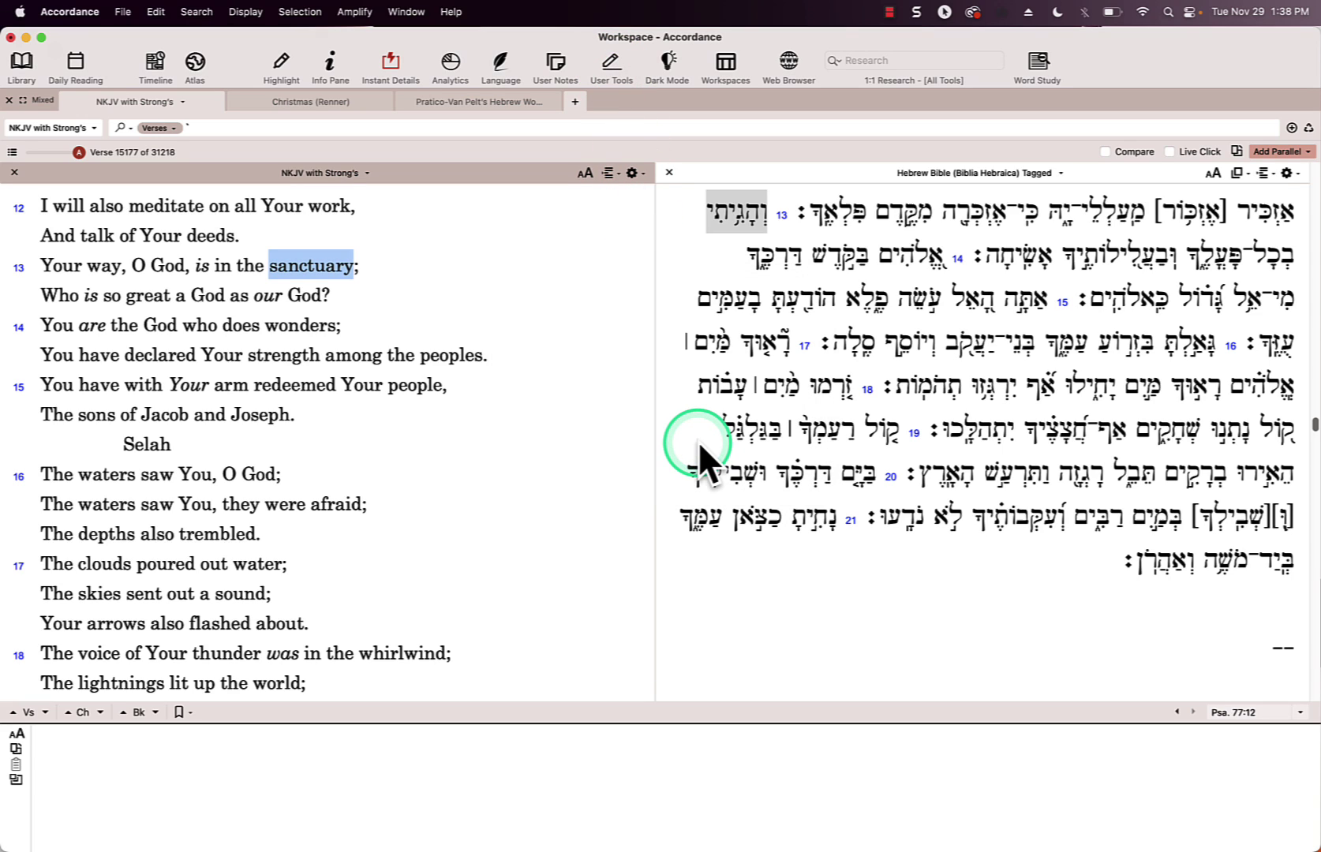
Turn Dark Mode on and then off again to restore the light theme.
{"action": "mouse_move", "coordinate": [698, 440]}
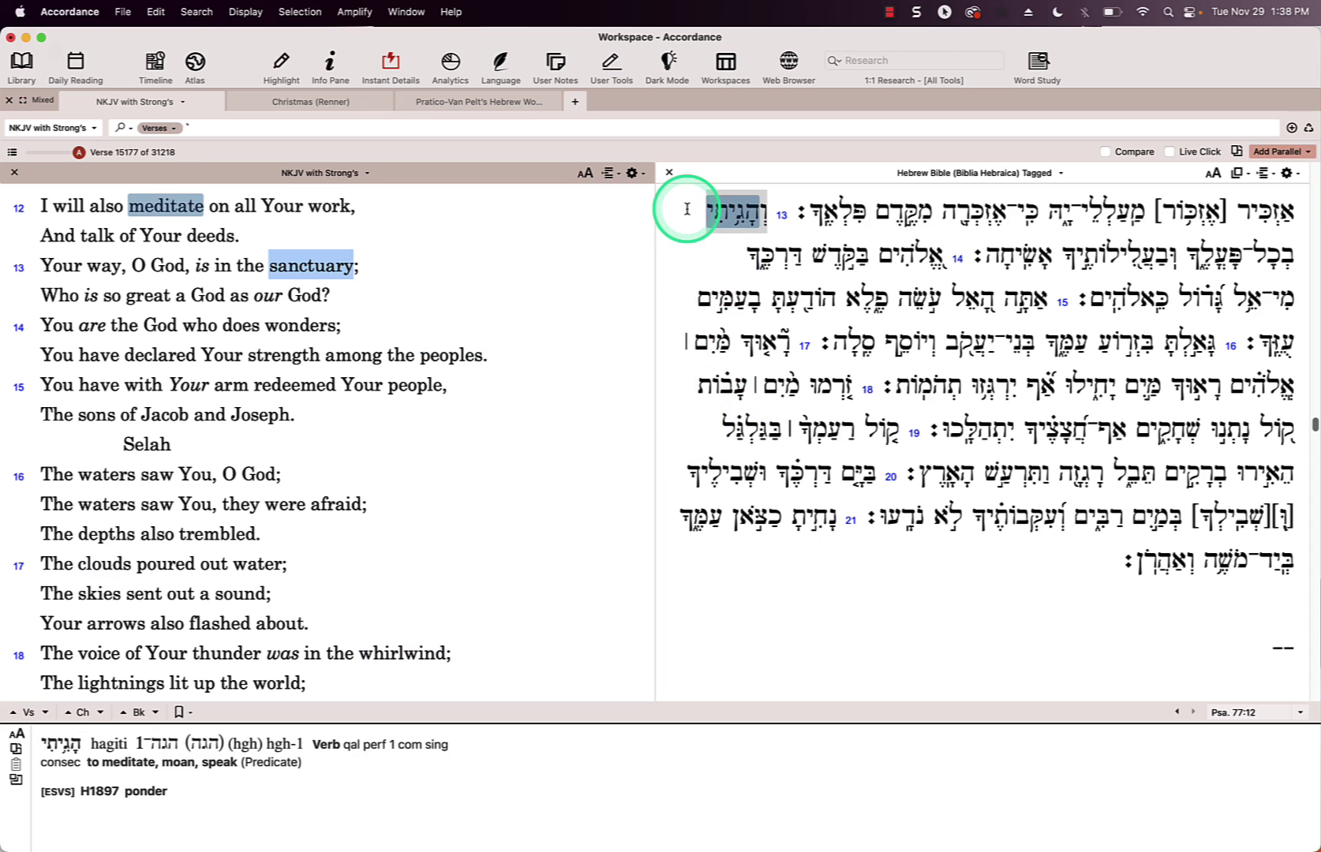
{"action": "left_click", "coordinate": [667, 61]}
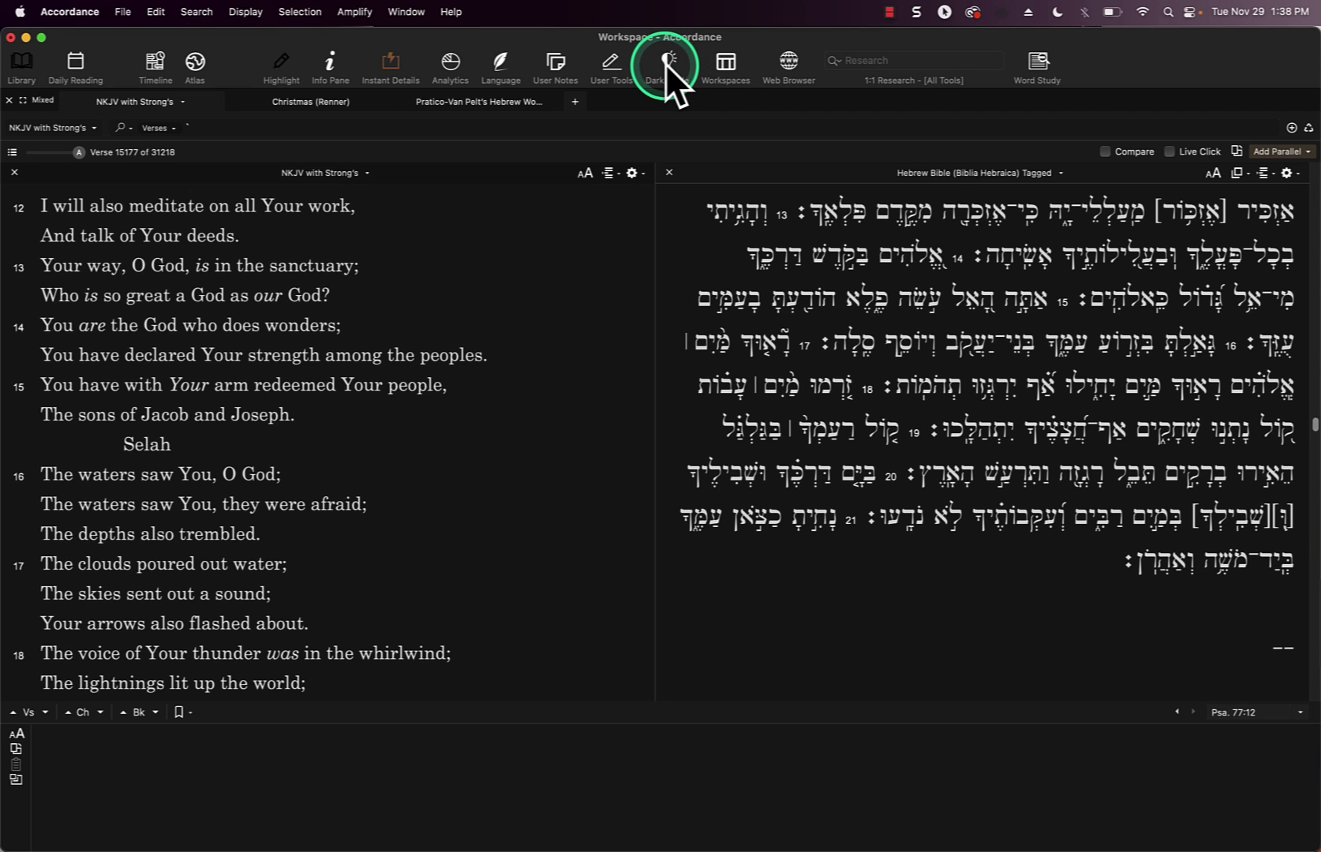
{"action": "left_click", "coordinate": [667, 63]}
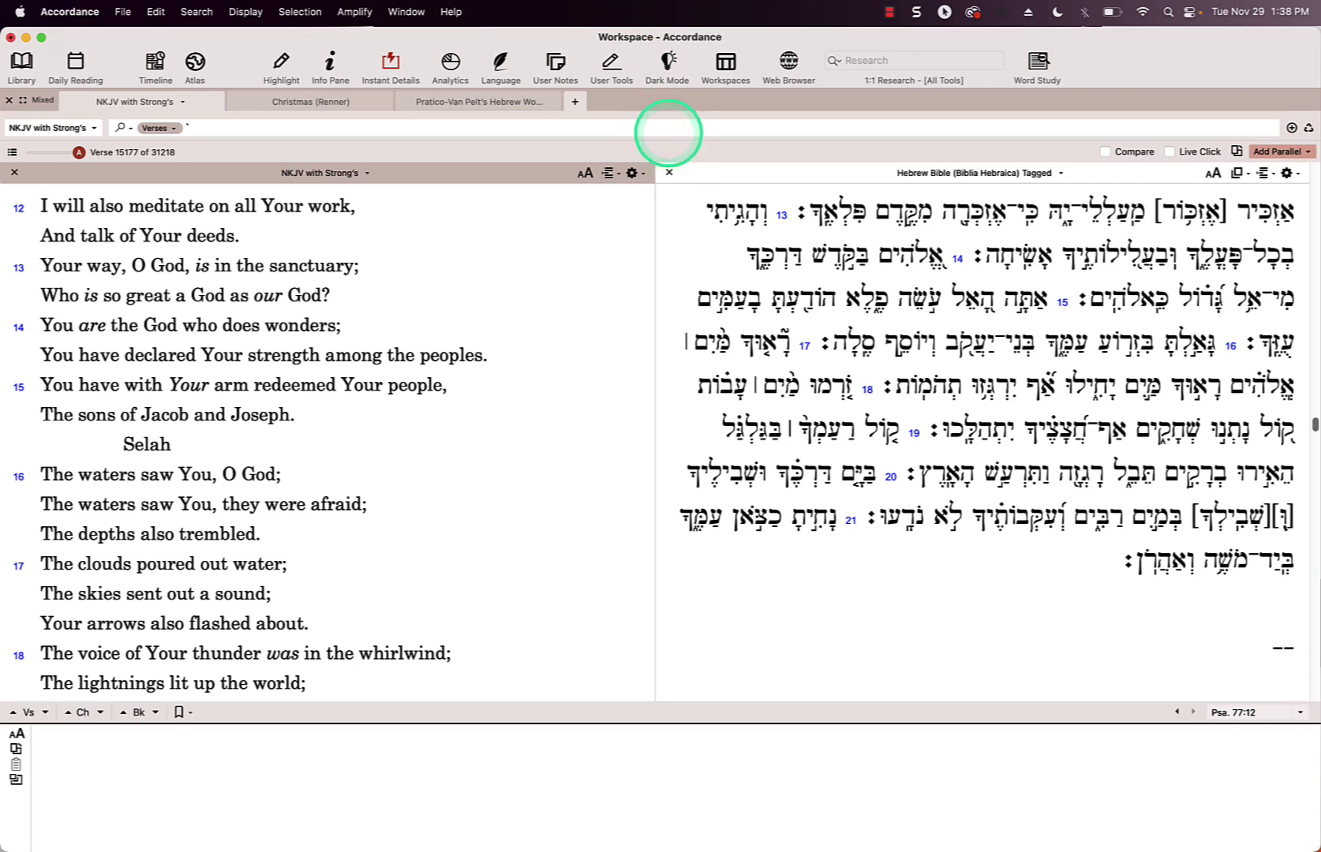
Close the Hebrew Bible pane and add a Phrasing Break after 'meditate' in verse 12.
{"action": "left_click", "coordinate": [668, 171]}
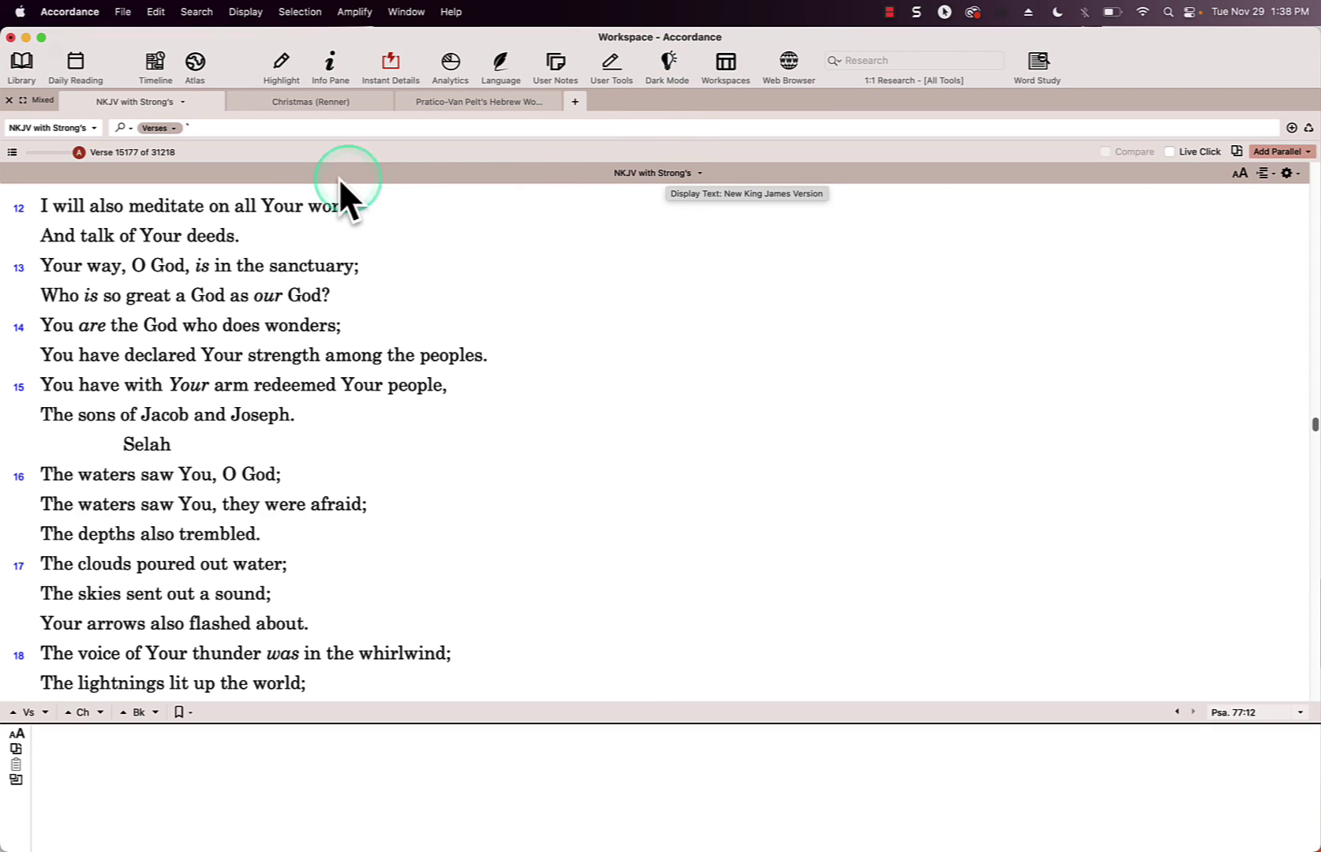
{"action": "left_click", "coordinate": [204, 207]}
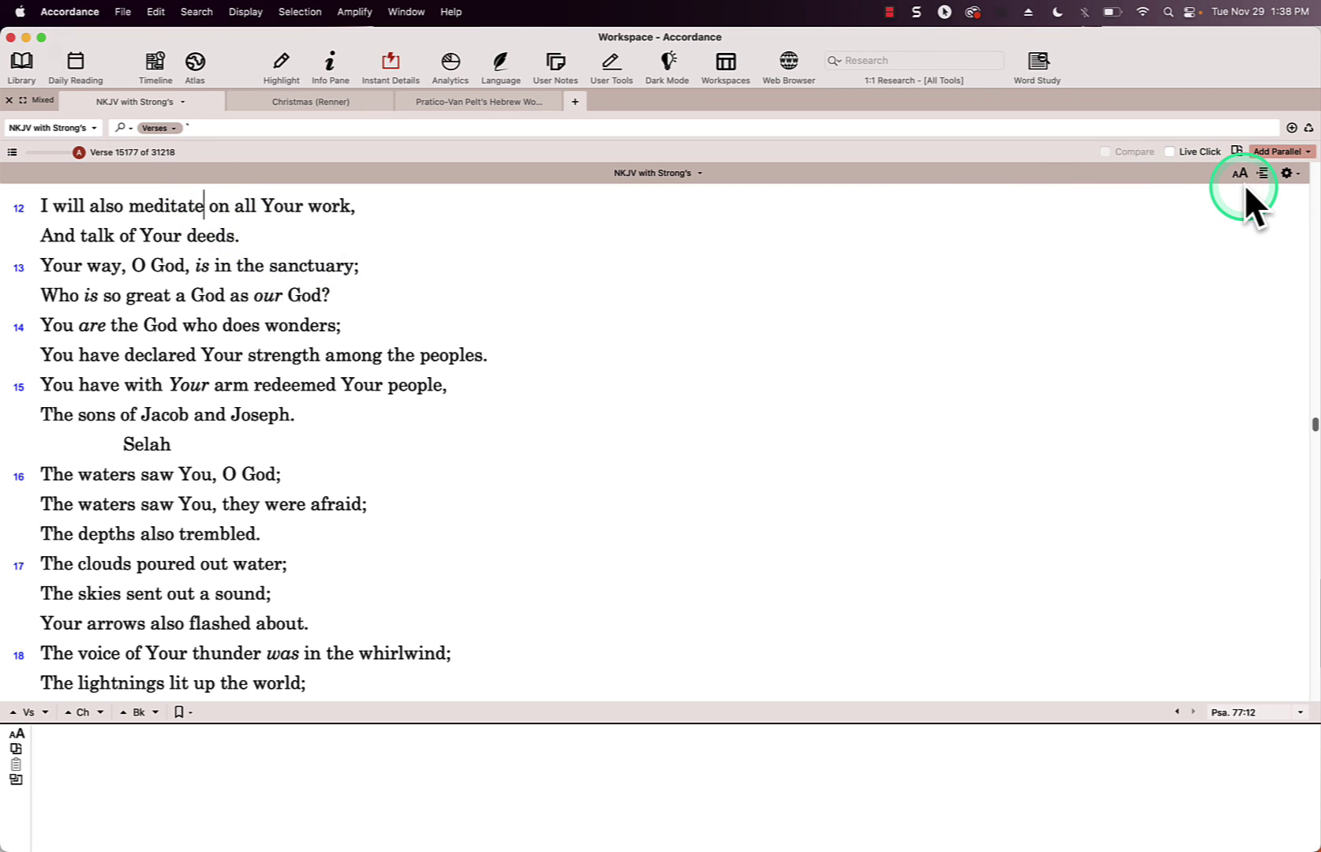
{"action": "left_click", "coordinate": [1295, 175]}
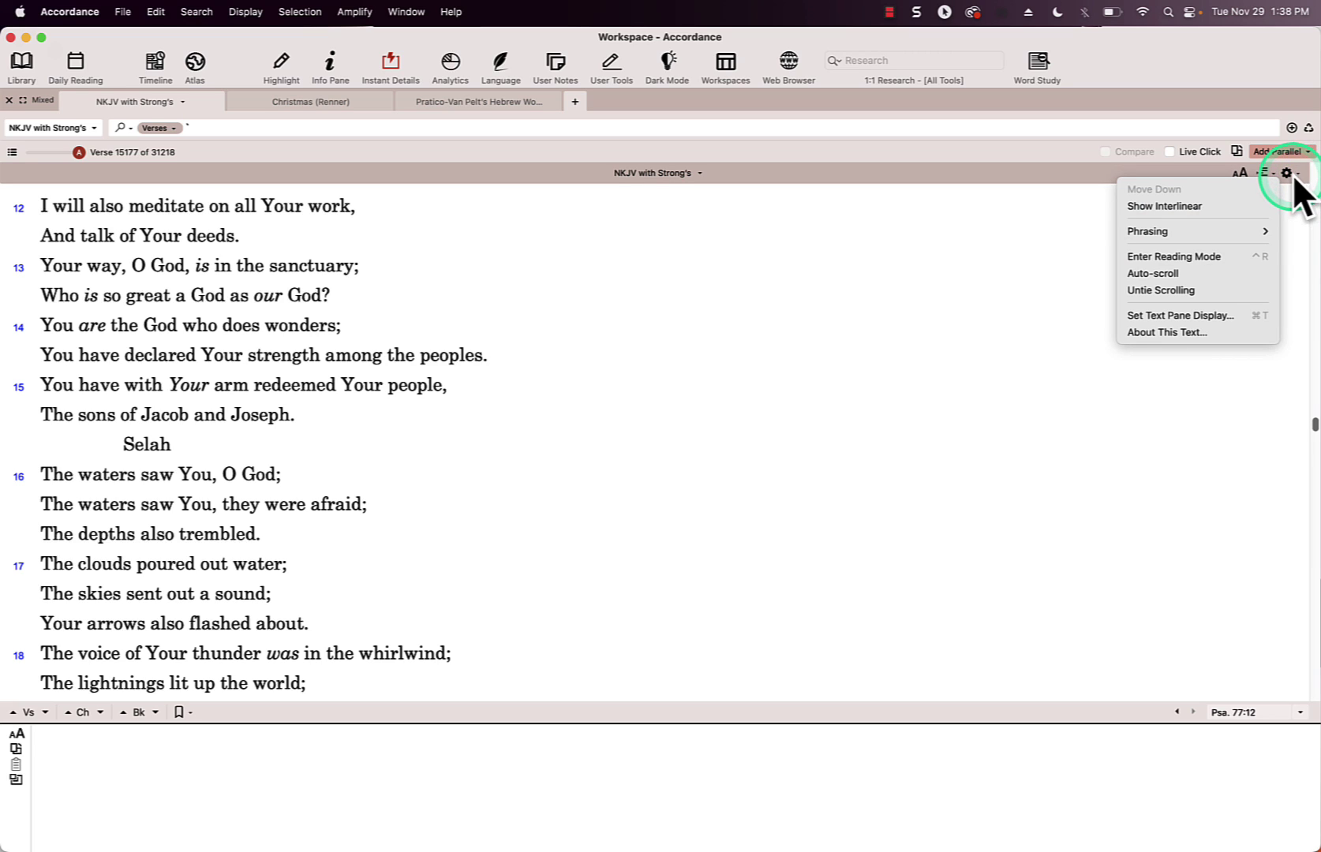
{"action": "mouse_move", "coordinate": [1244, 229]}
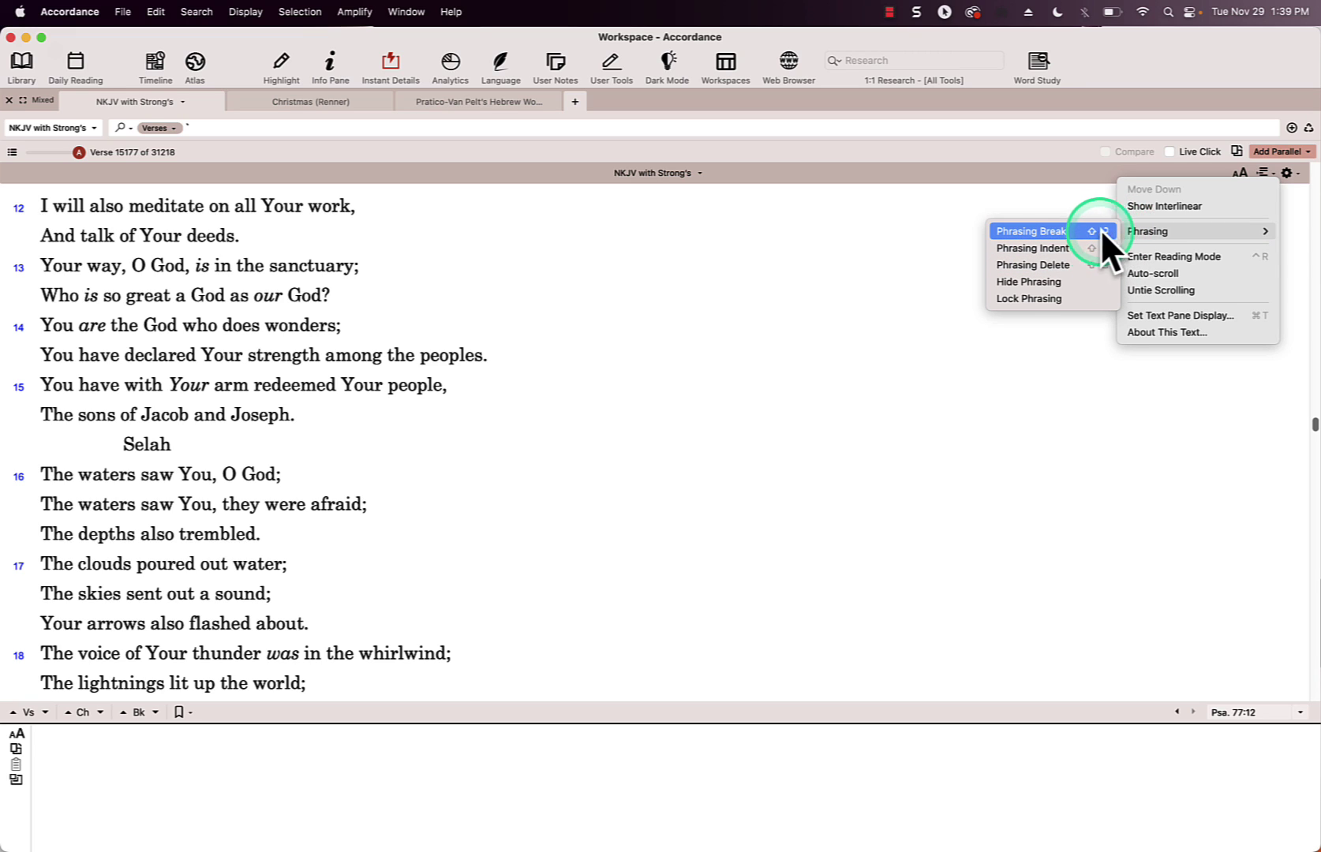
{"action": "left_click", "coordinate": [1072, 234]}
Apply a Phrasing Indent to the new line 'on all Your work,'.
{"action": "mouse_move", "coordinate": [180, 301]}
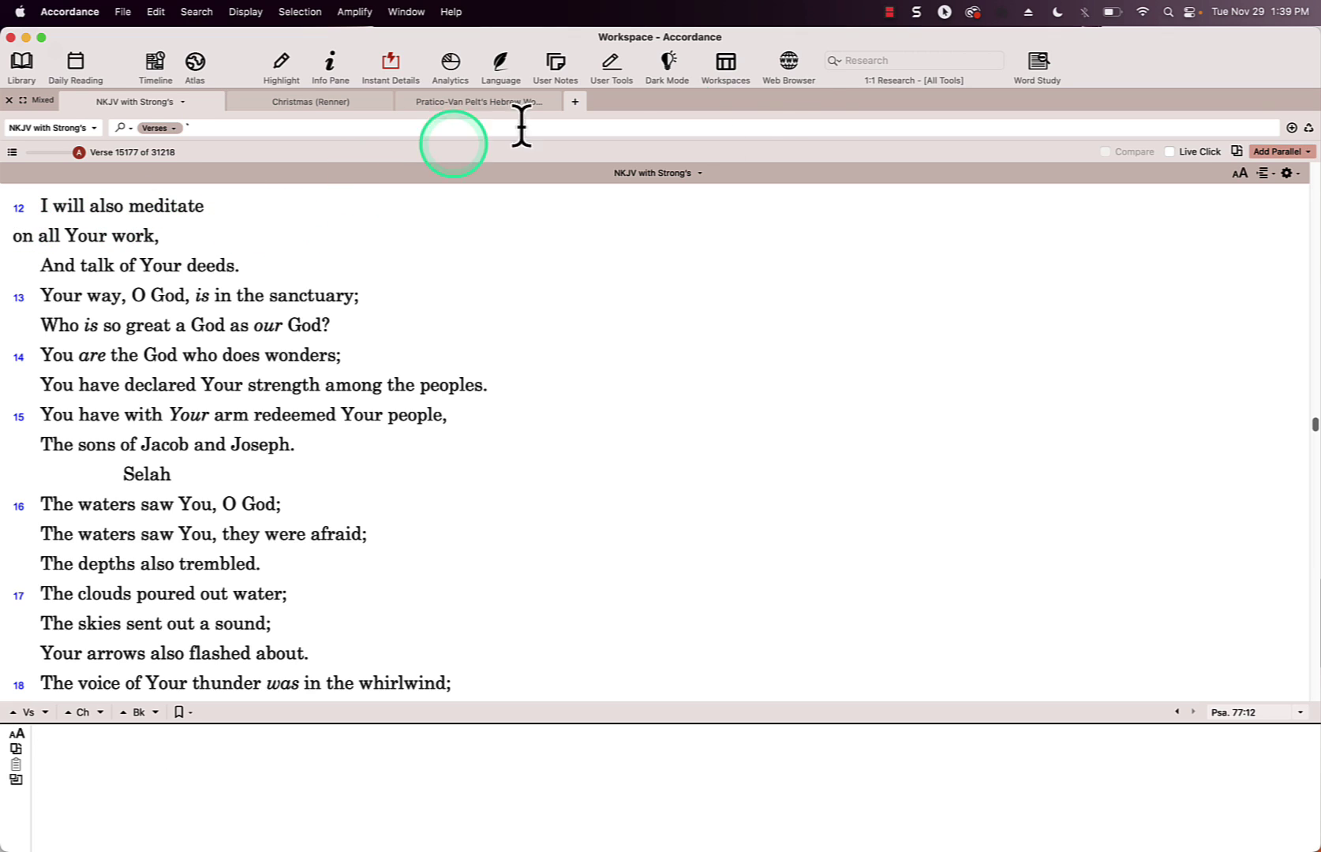
{"action": "left_click", "coordinate": [1290, 173]}
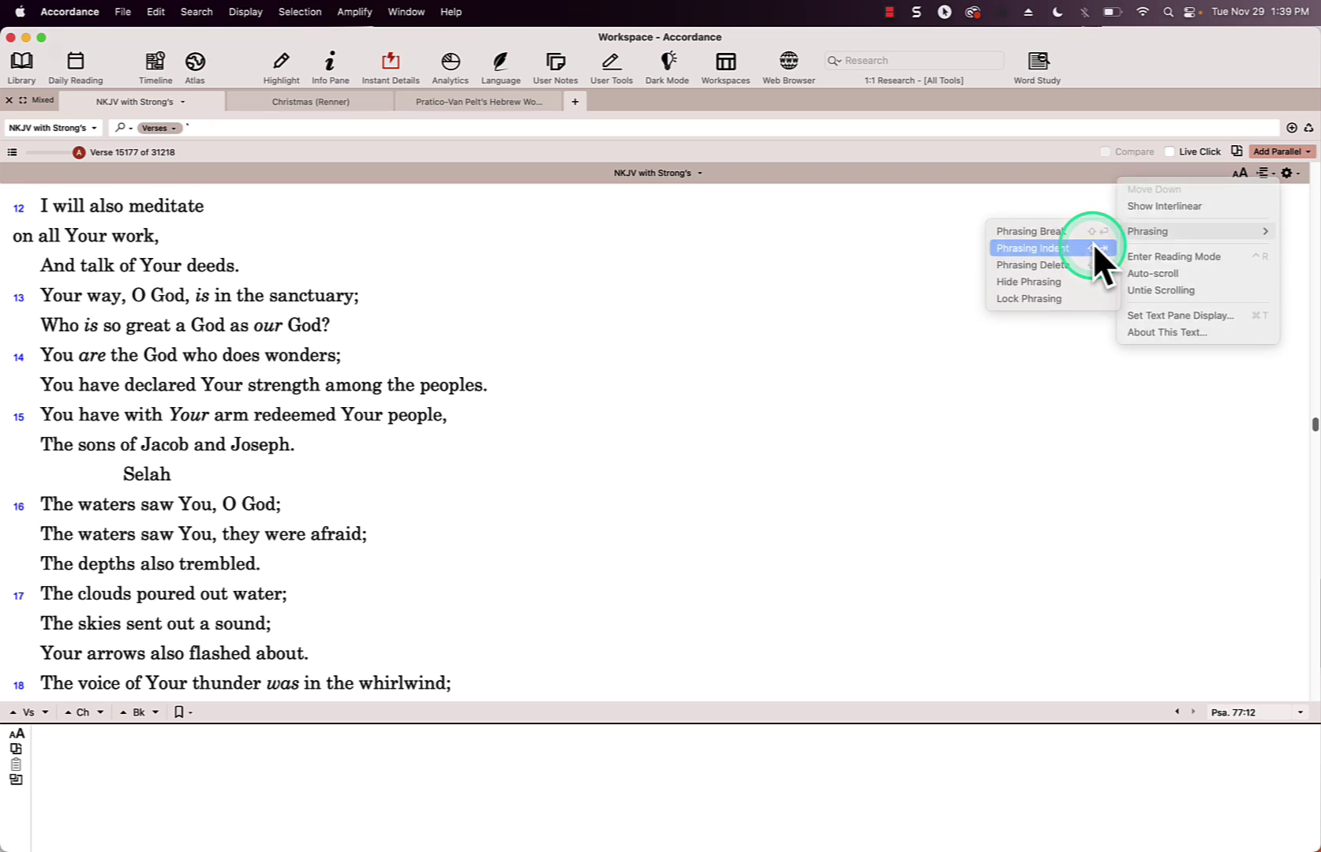
{"action": "left_click", "coordinate": [1093, 248]}
{"action": "left_click", "coordinate": [1291, 173]}
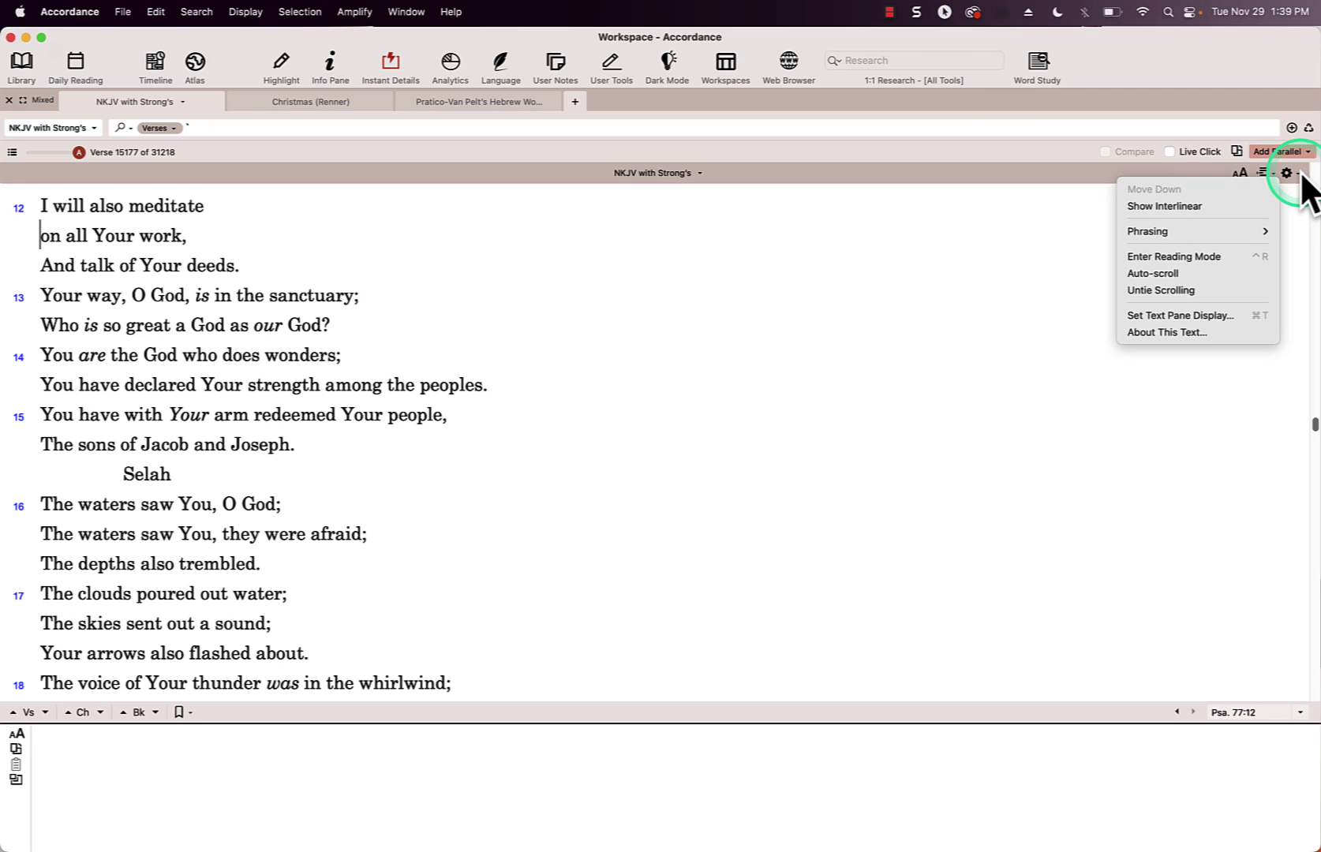
Hide the custom phrasing, then show it again.
{"action": "mouse_move", "coordinate": [1253, 229]}
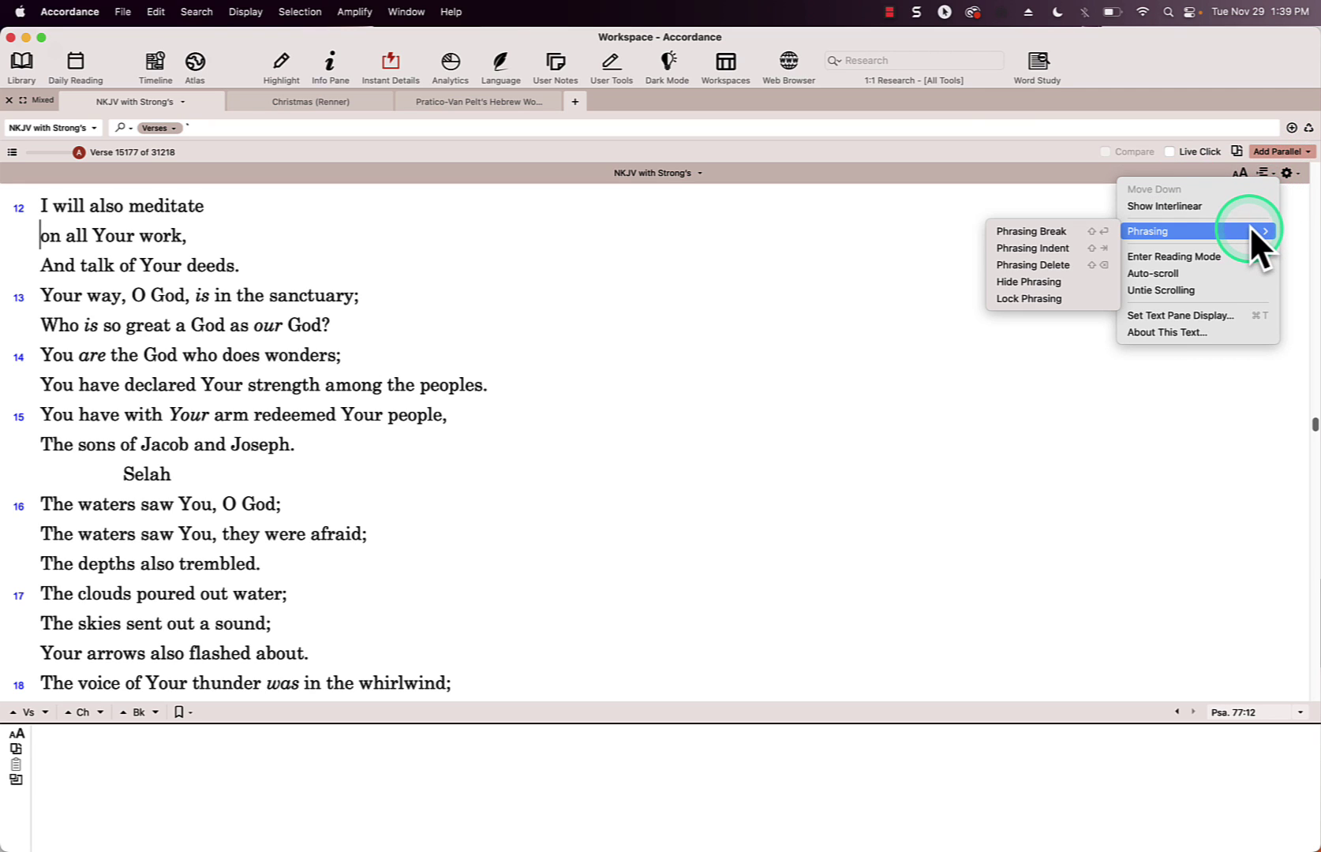
{"action": "left_click", "coordinate": [1082, 282]}
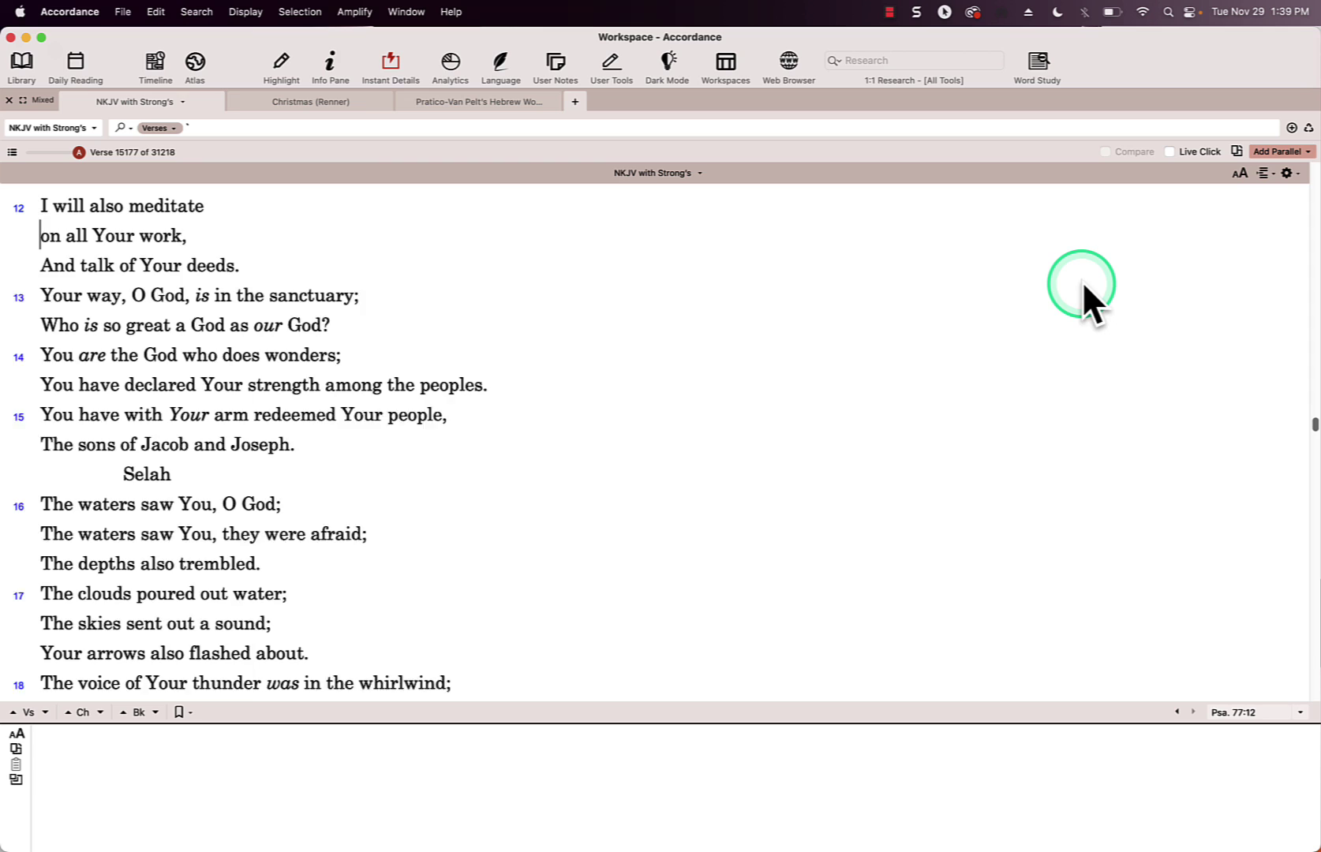
{"action": "left_click", "coordinate": [1302, 170]}
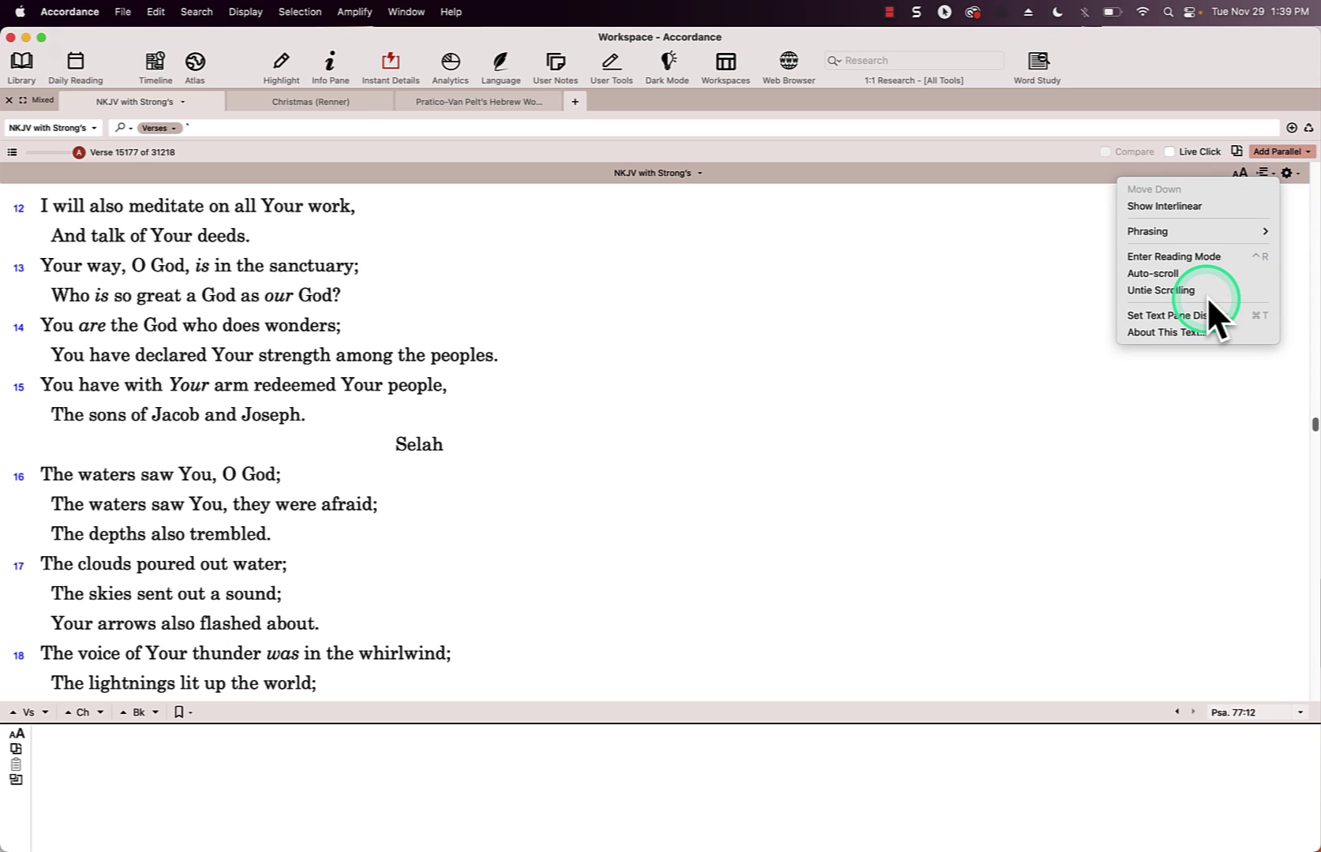
{"action": "mouse_move", "coordinate": [1213, 236]}
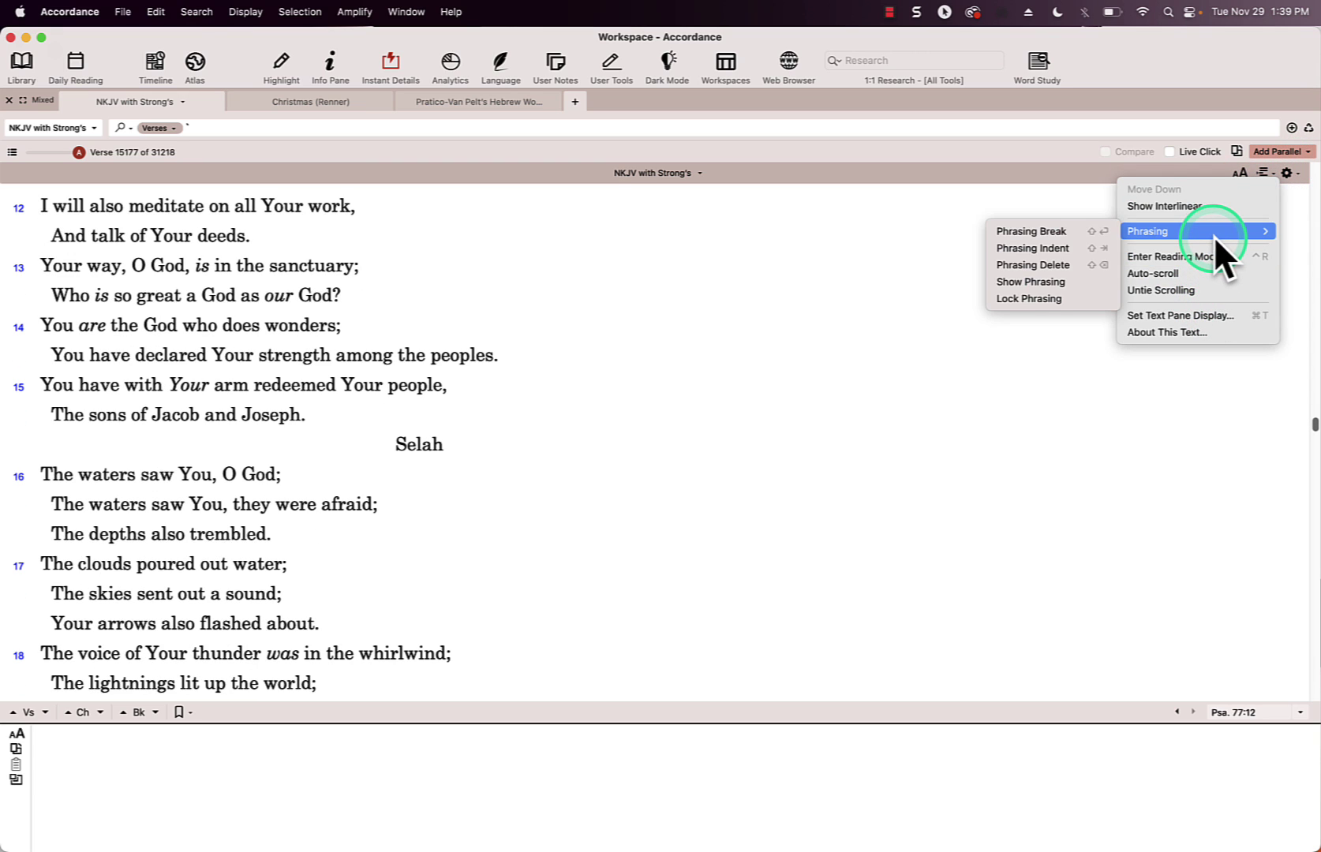
{"action": "left_click", "coordinate": [1086, 282]}
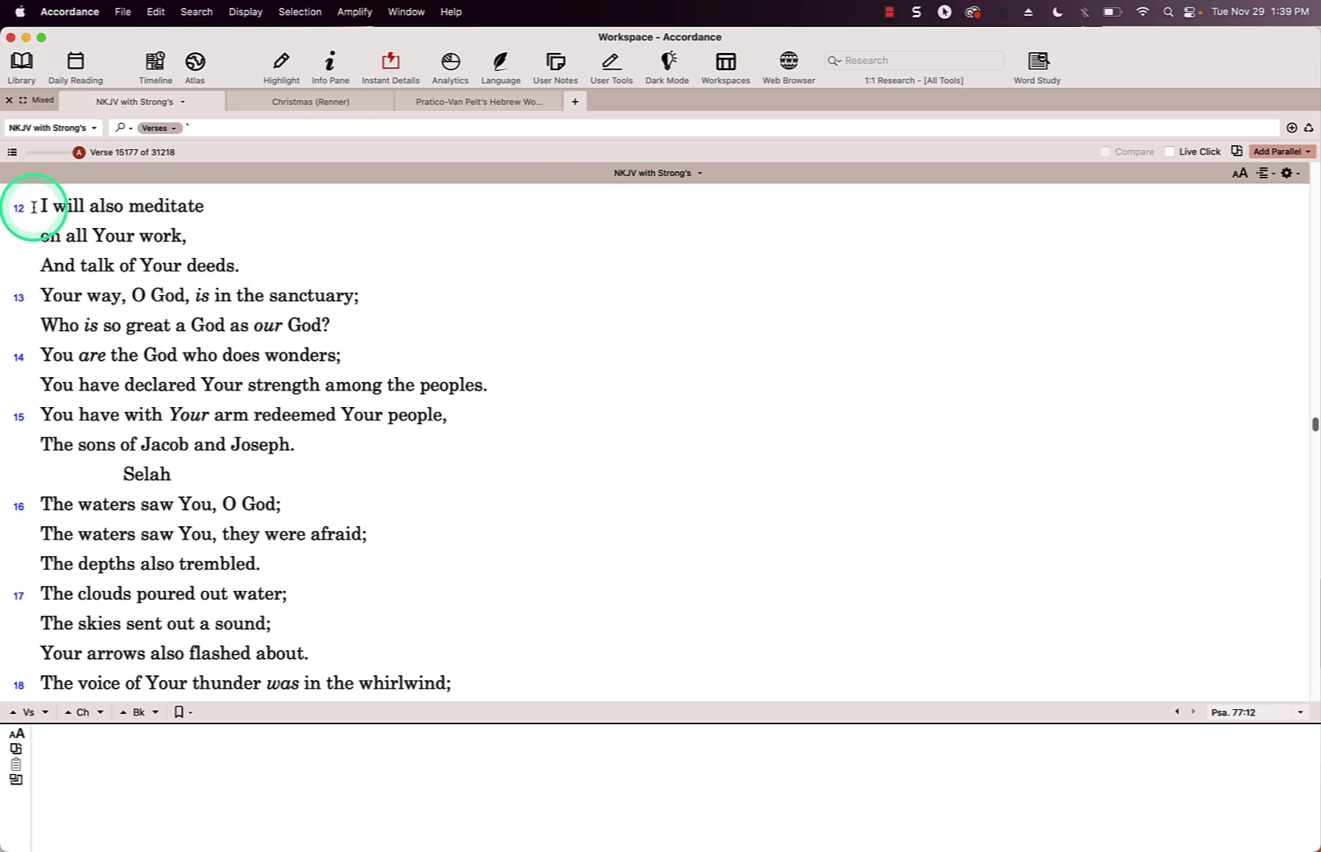
Select verse 12's phrased lines and apply Phrasing Delete.
{"action": "left_click_drag", "start_coordinate": [34, 206], "coordinate": [216, 273]}
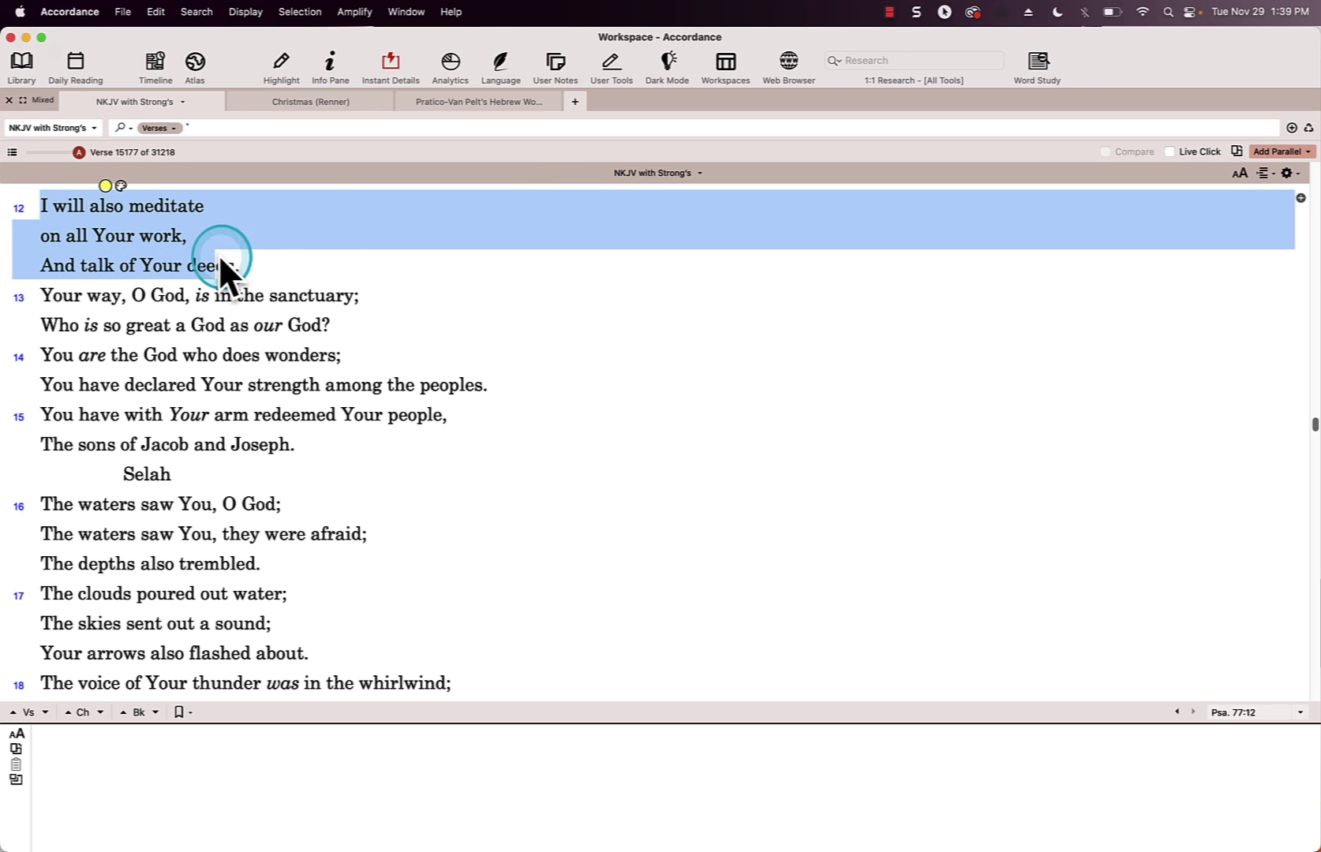
{"action": "left_click", "coordinate": [1295, 174]}
{"action": "mouse_move", "coordinate": [1238, 235]}
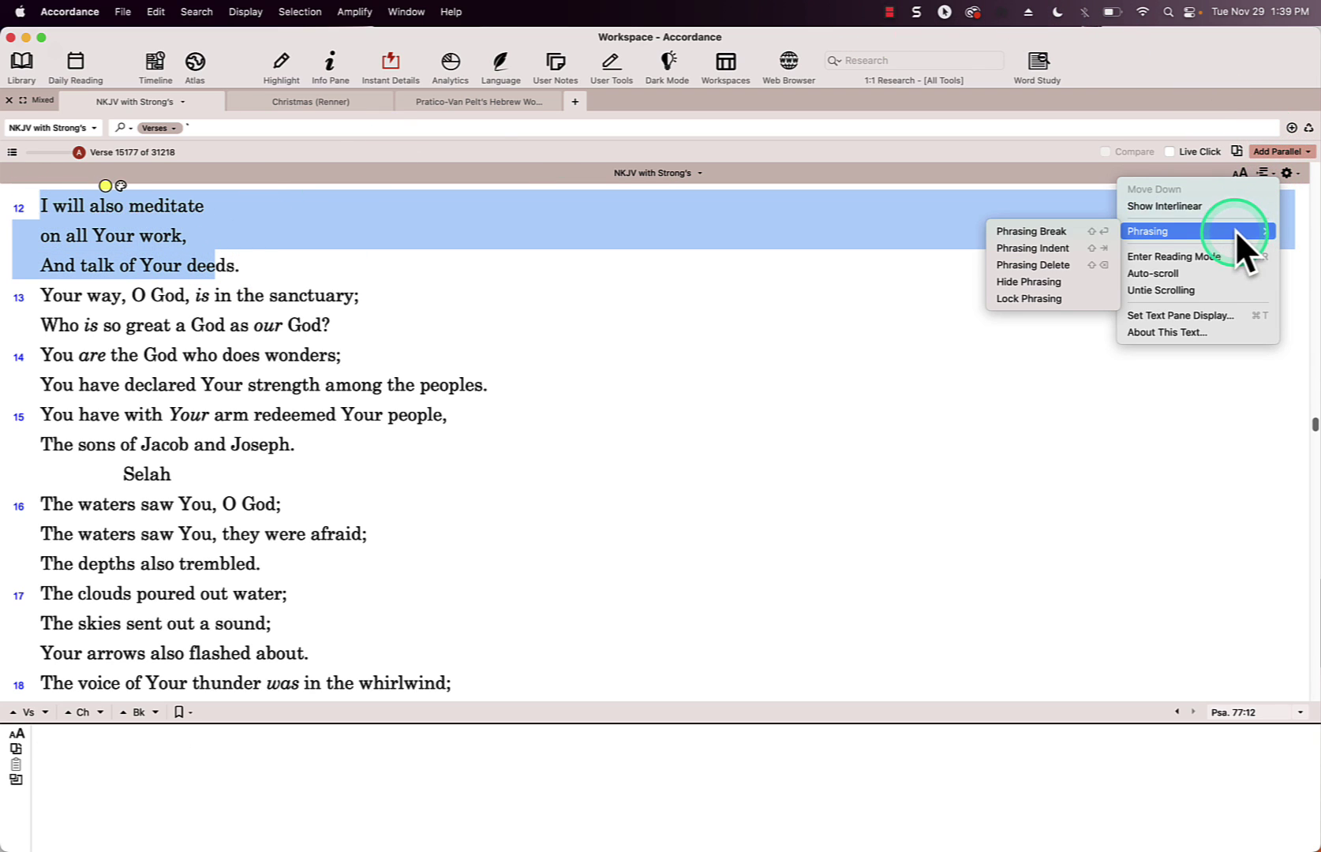
{"action": "left_click", "coordinate": [1097, 264]}
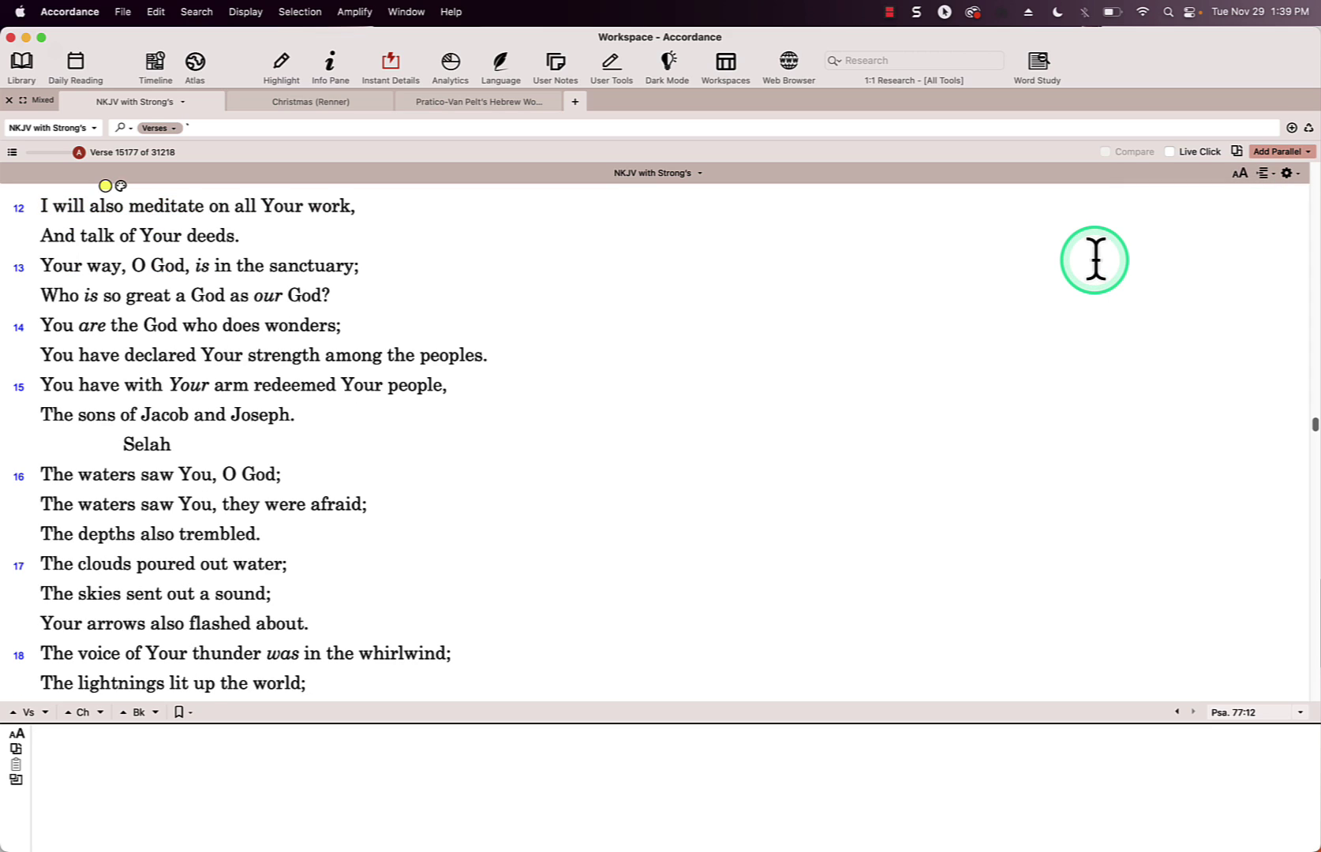
In the Christmas (Renner) study questions, enter 'This is my answer!' under question 1.
{"action": "left_click", "coordinate": [373, 97]}
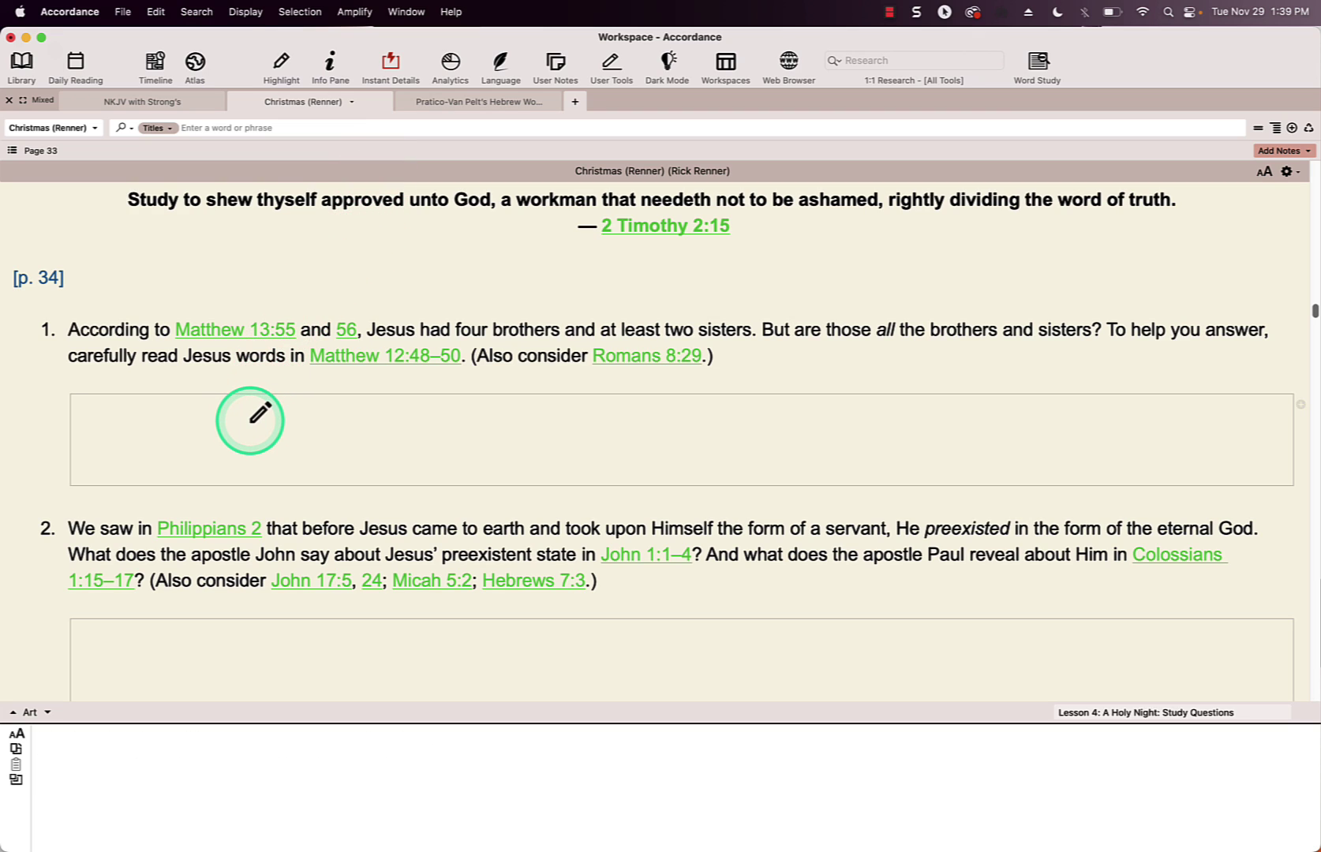
{"action": "left_click", "coordinate": [249, 419]}
{"action": "type", "text": "T"}
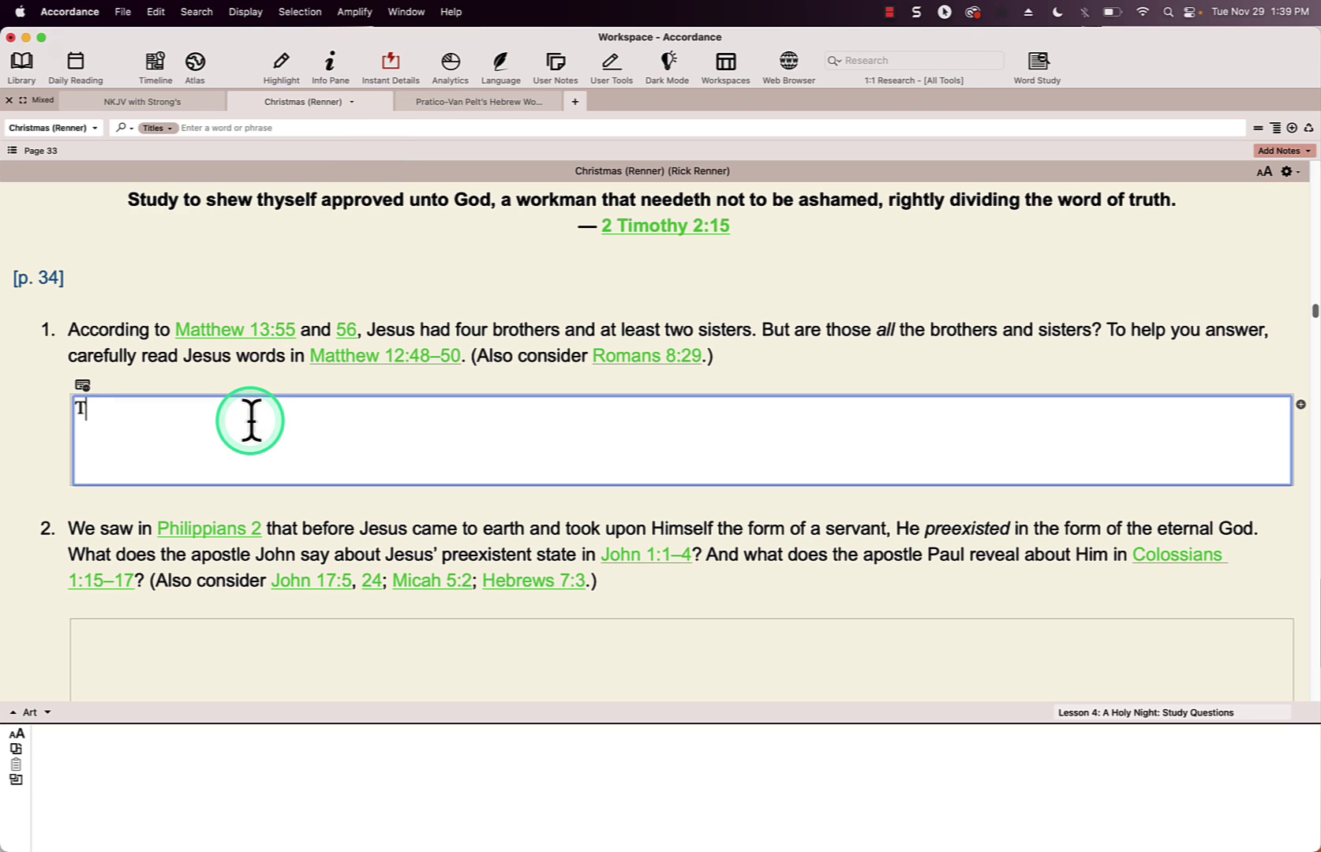
{"action": "type", "text": "his is"}
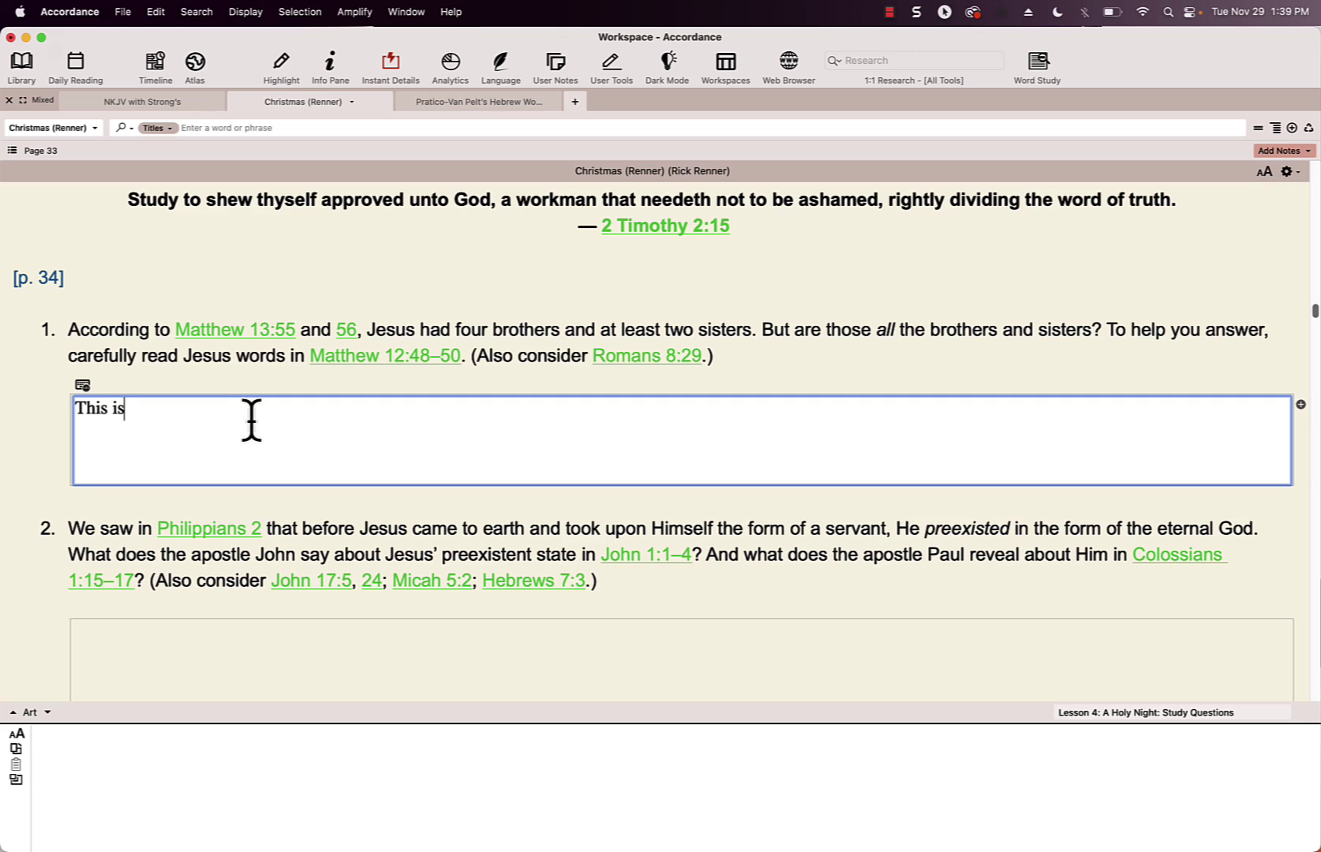
{"action": "type", "text": " my answer!"}
{"action": "left_click", "coordinate": [274, 492]}
{"action": "left_click", "coordinate": [292, 543]}
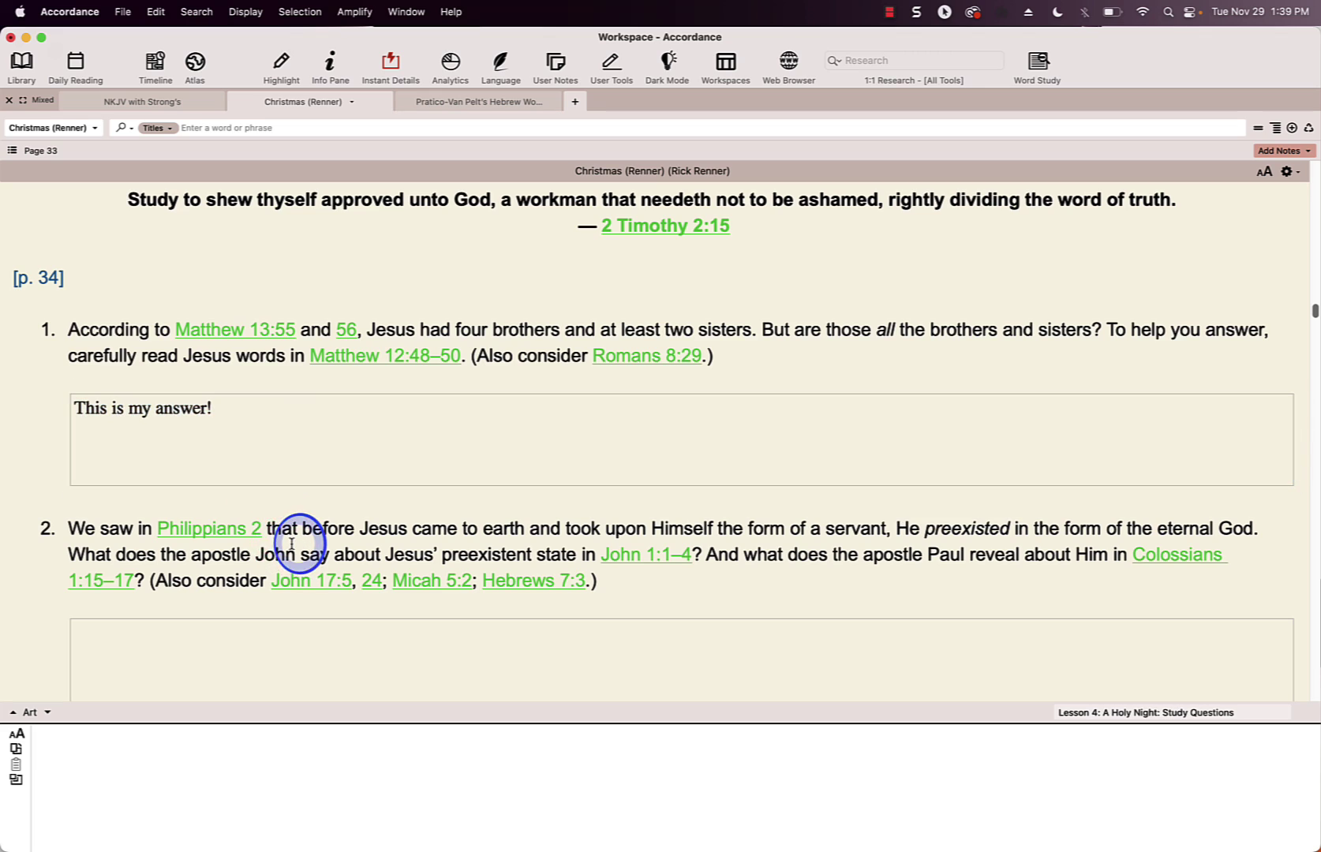
In Pratico-Van Pelt's Hebrew Workbook, enter 'ba' in item 2's Vowel Name blank.
{"action": "left_click", "coordinate": [510, 98]}
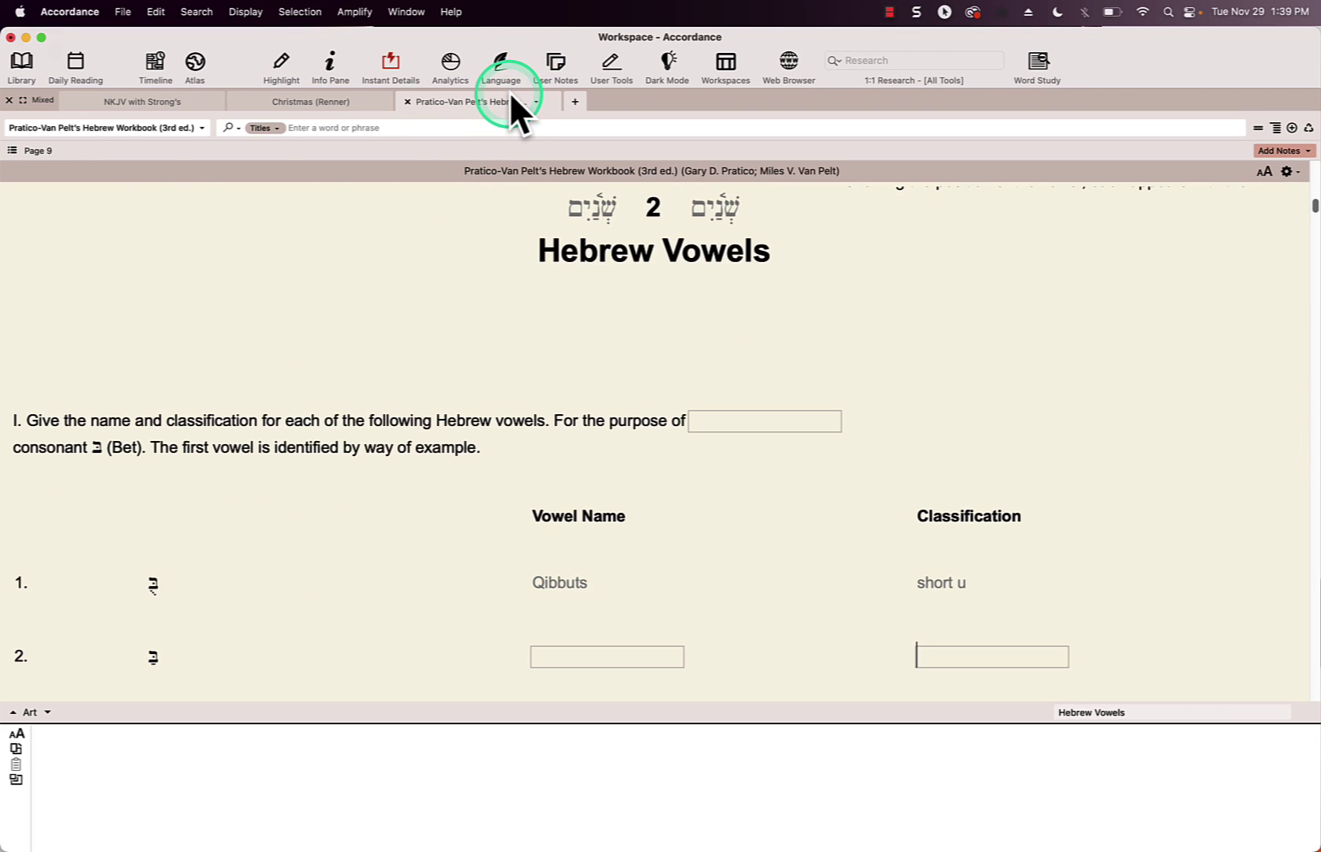
{"action": "left_click", "coordinate": [575, 660]}
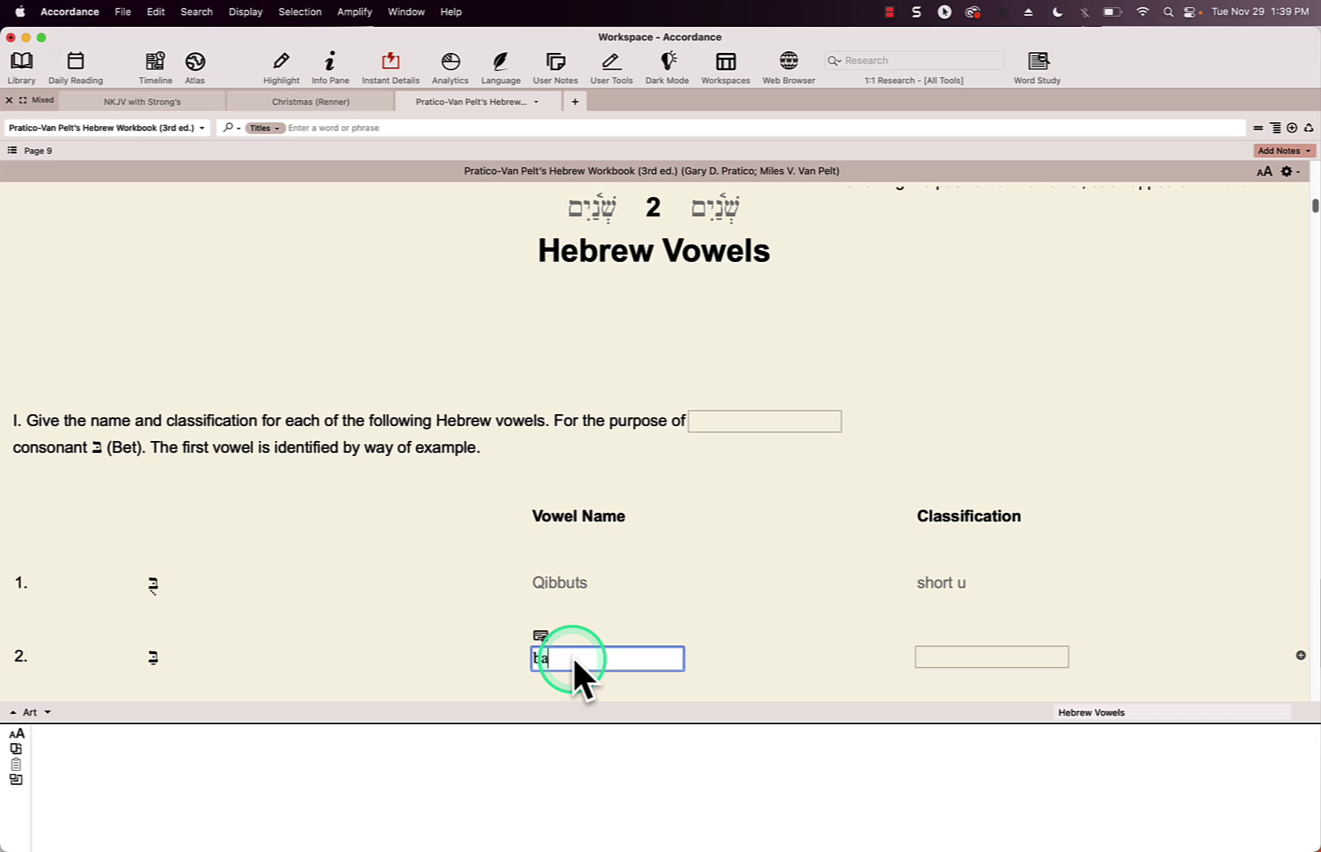
{"action": "left_click", "coordinate": [850, 615]}
{"action": "scroll", "coordinate": [850, 615], "scroll_direction": "down", "scroll_amount": 1}
{"action": "mouse_move", "coordinate": [467, 829]}
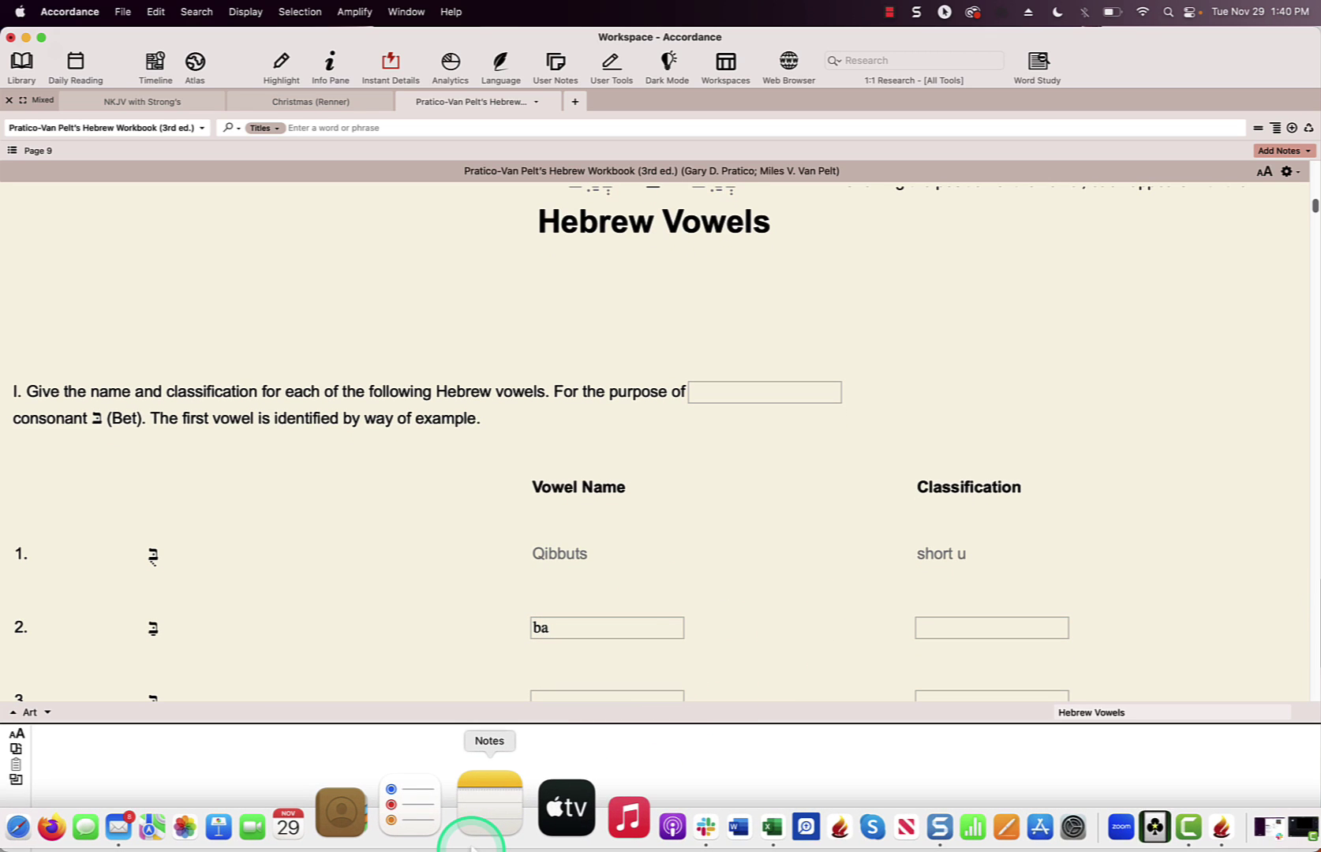
{"action": "key", "text": "super+Tab"}
{"action": "key", "text": "super+Tab"}
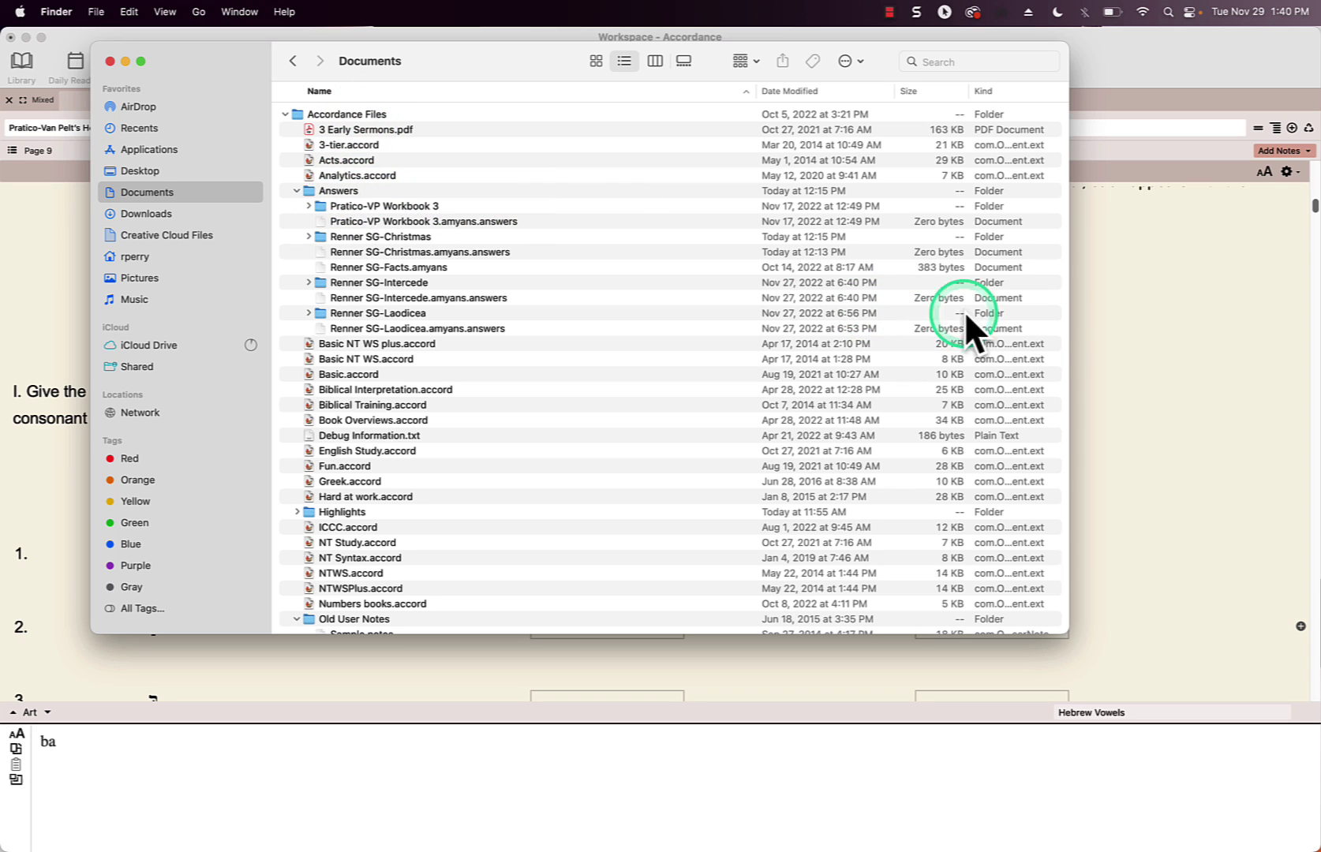
{"action": "left_click", "coordinate": [1142, 336]}
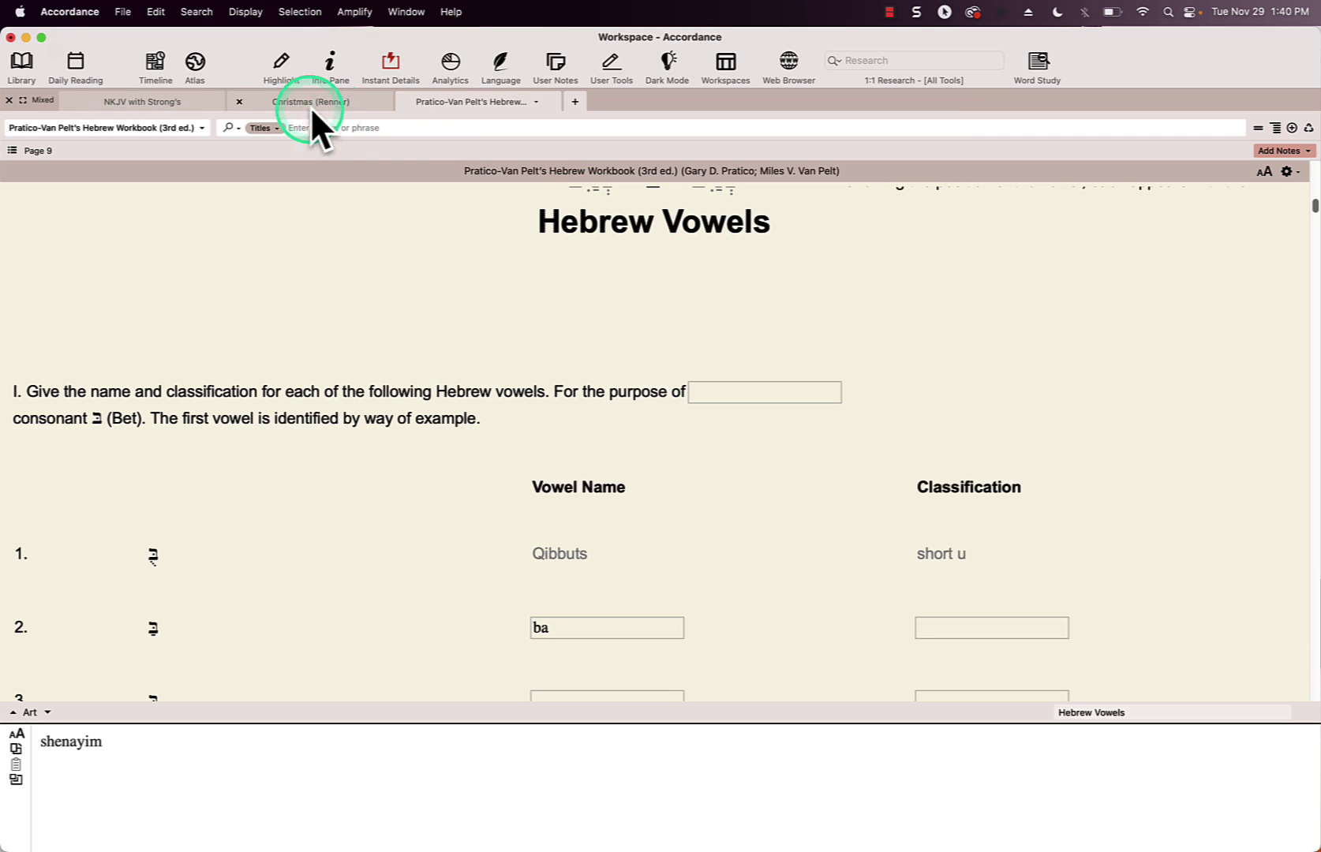
Return to NKJV with Strong's Psalm 77 and keep Turabian Footnote as the bibliography citation format.
{"action": "left_click", "coordinate": [156, 98]}
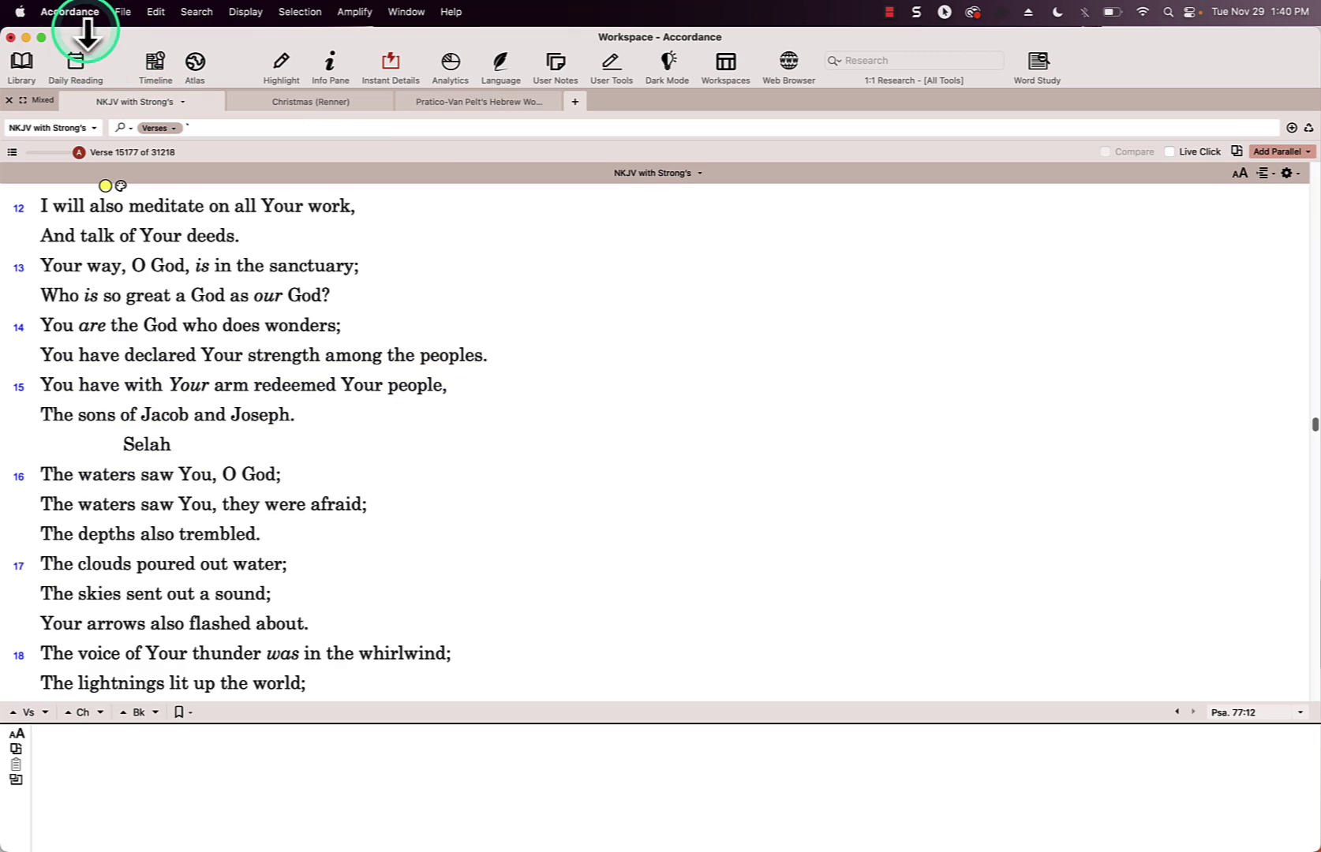
{"action": "left_click", "coordinate": [79, 11]}
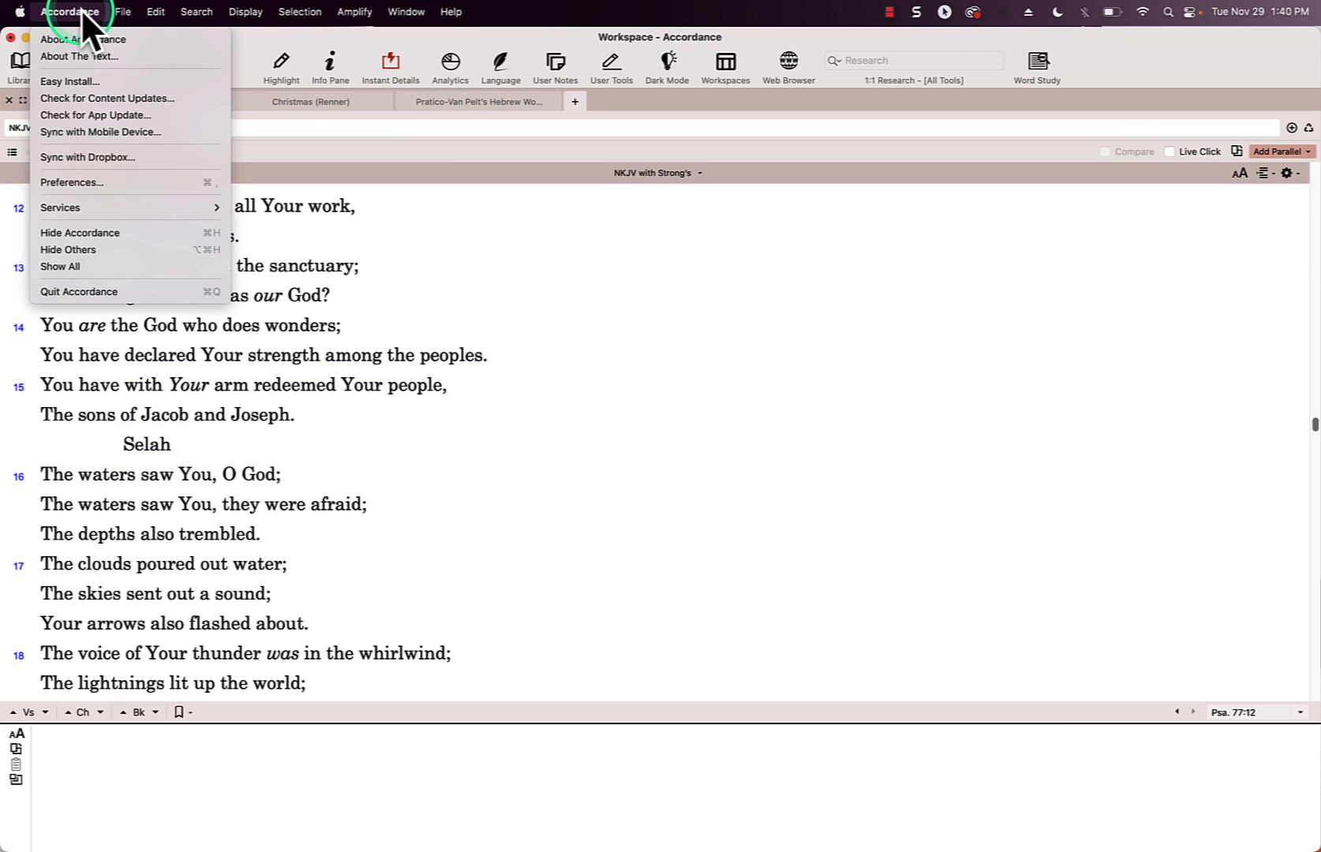
{"action": "left_click", "coordinate": [106, 182]}
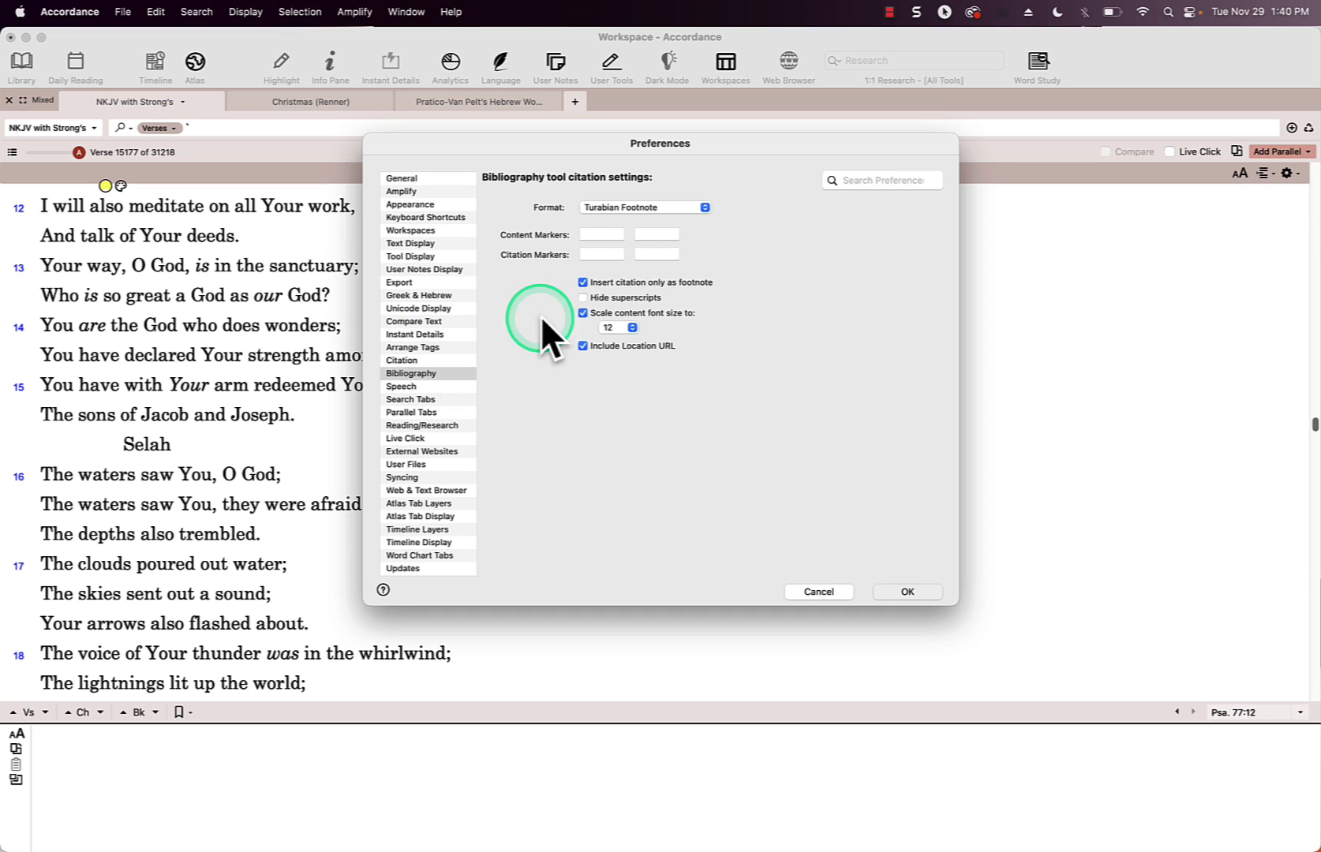
{"action": "left_click", "coordinate": [705, 207]}
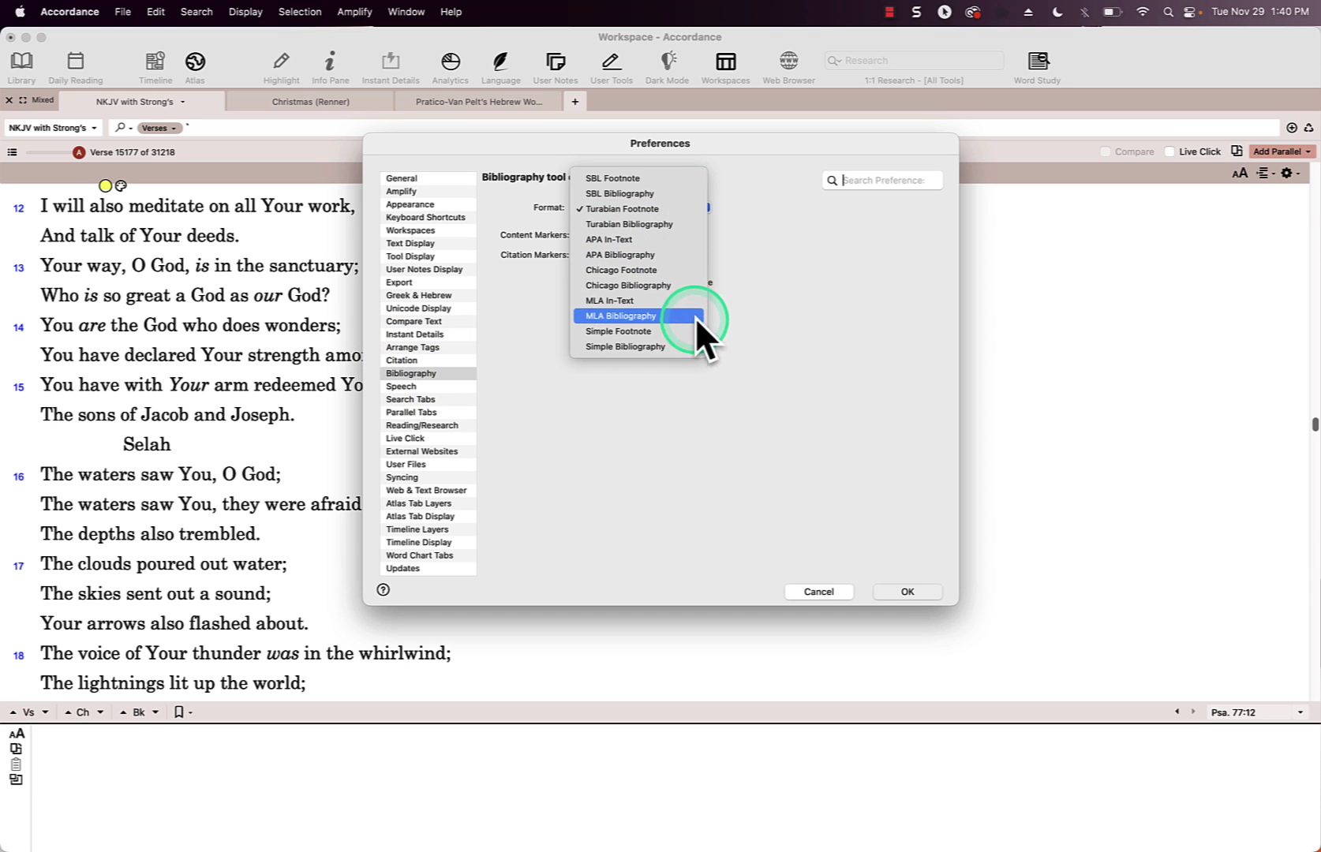
{"action": "left_click", "coordinate": [919, 586]}
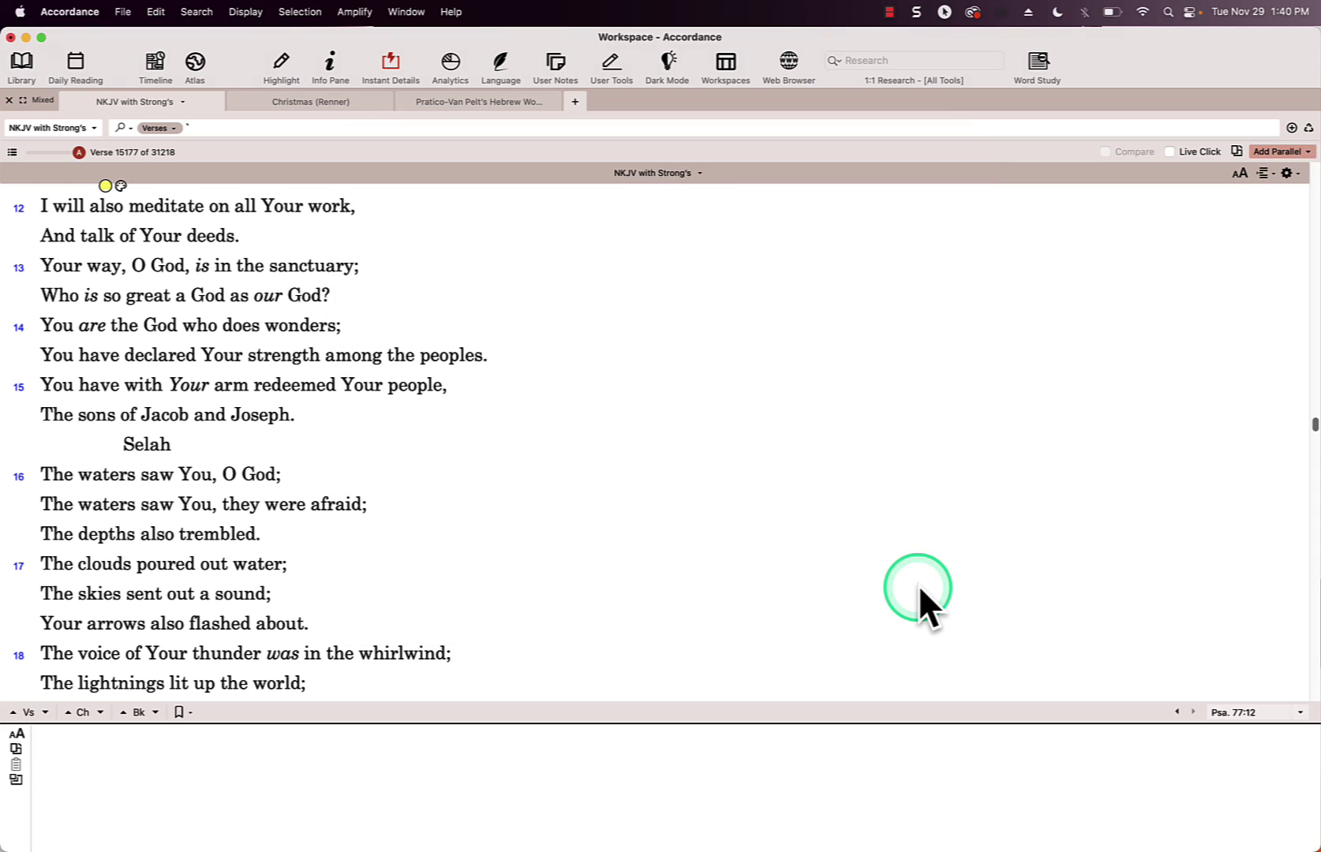